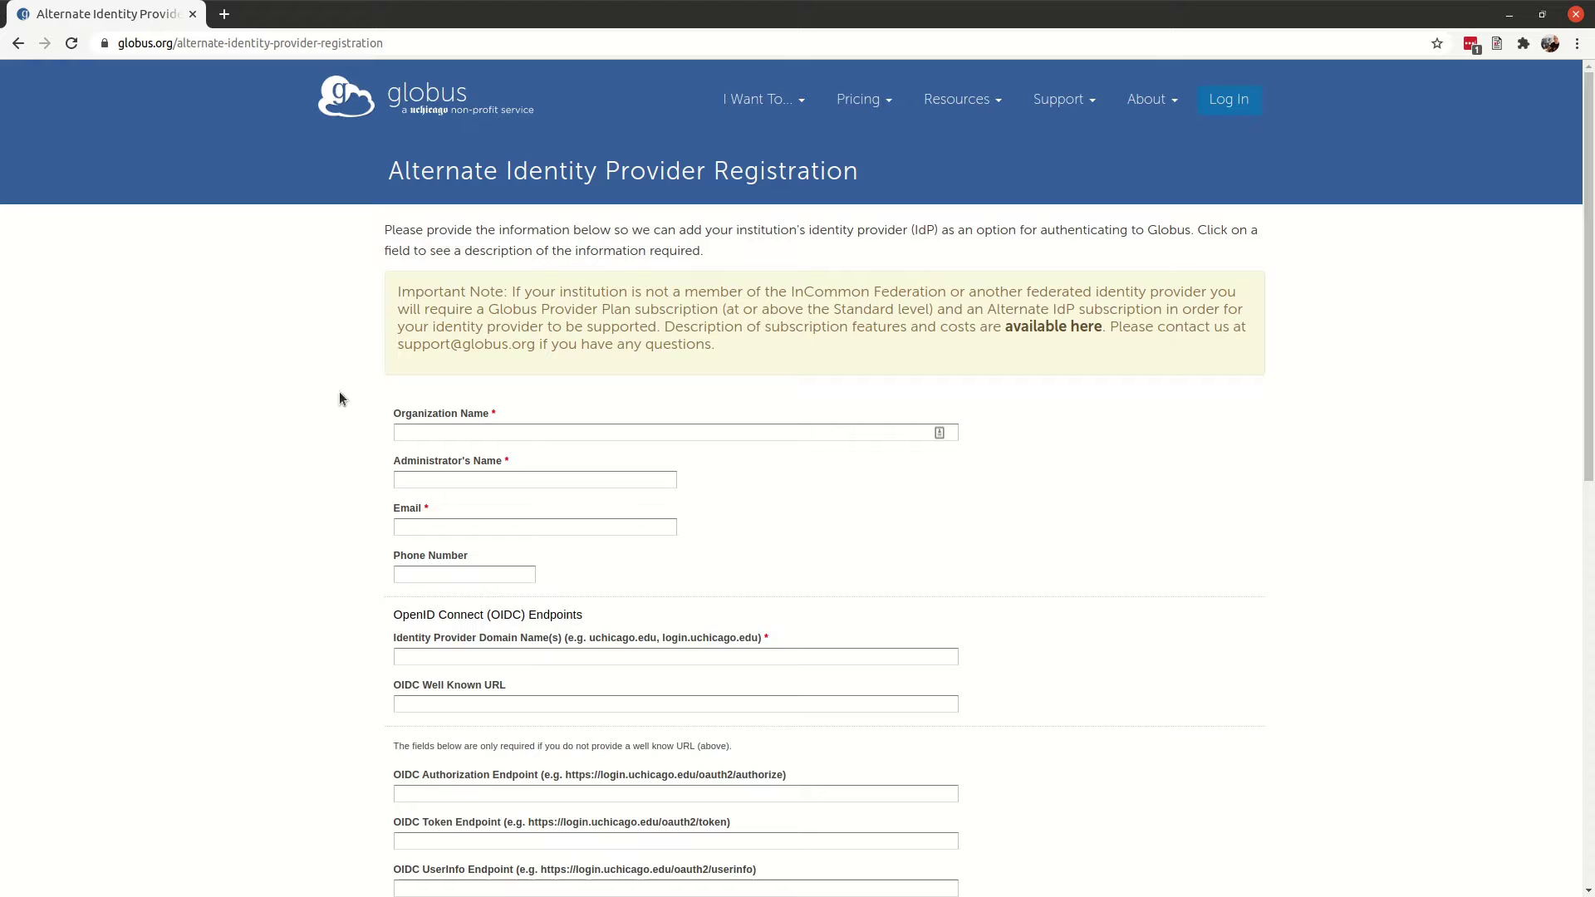
# - Set the organization name to Example Organization in the alternate identity provider registration form
pyautogui.scroll(-3, 1423, 525)
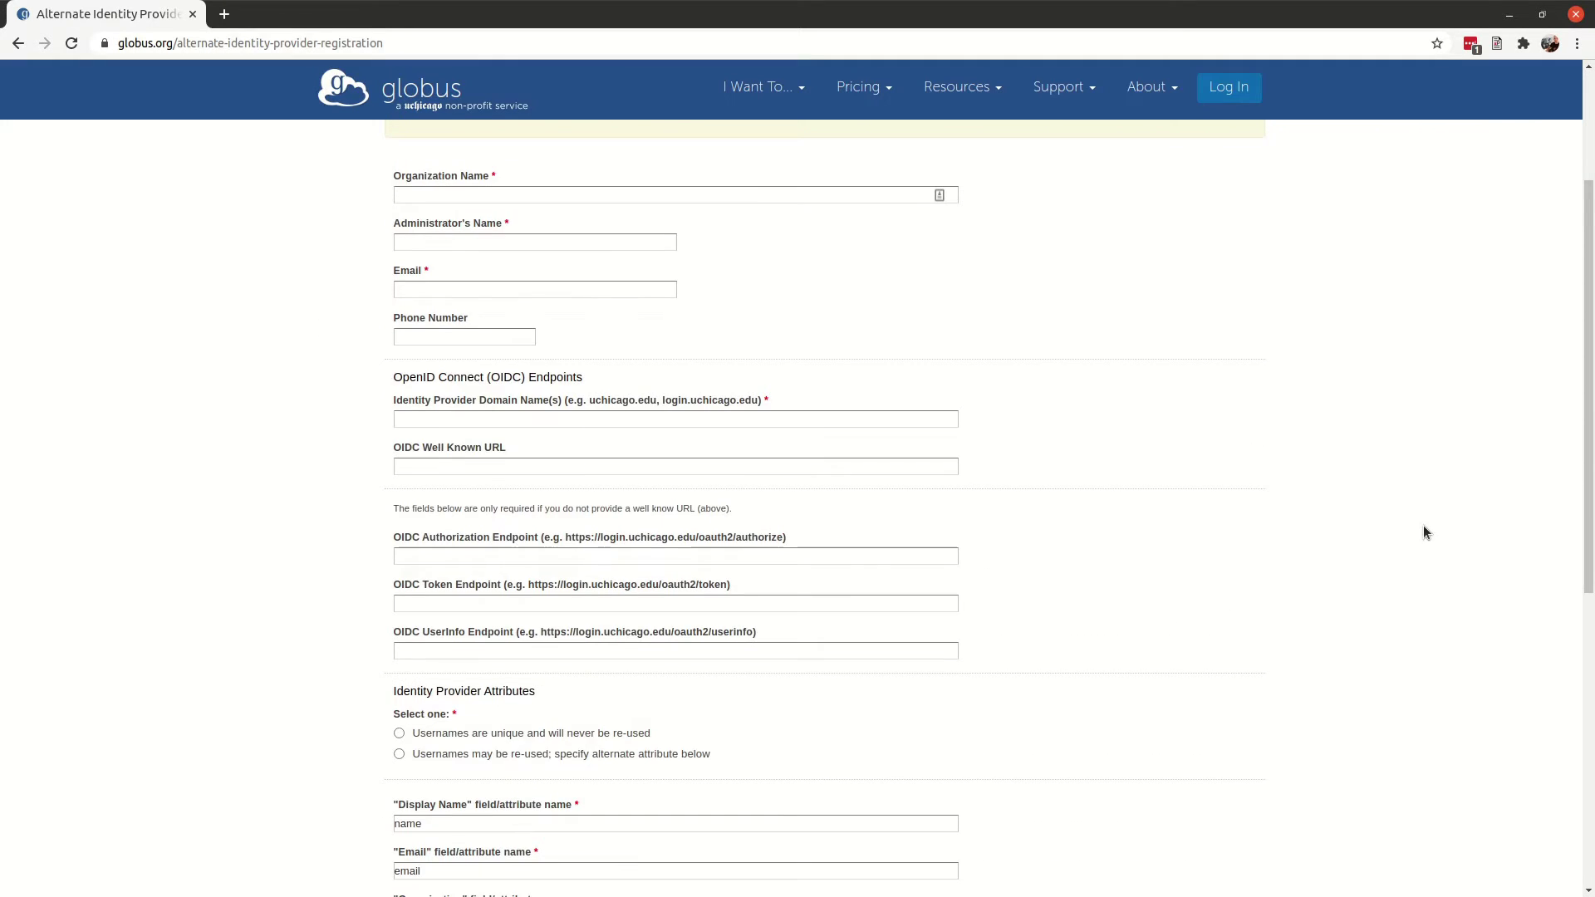
pyautogui.scroll(-5, 1408, 520)
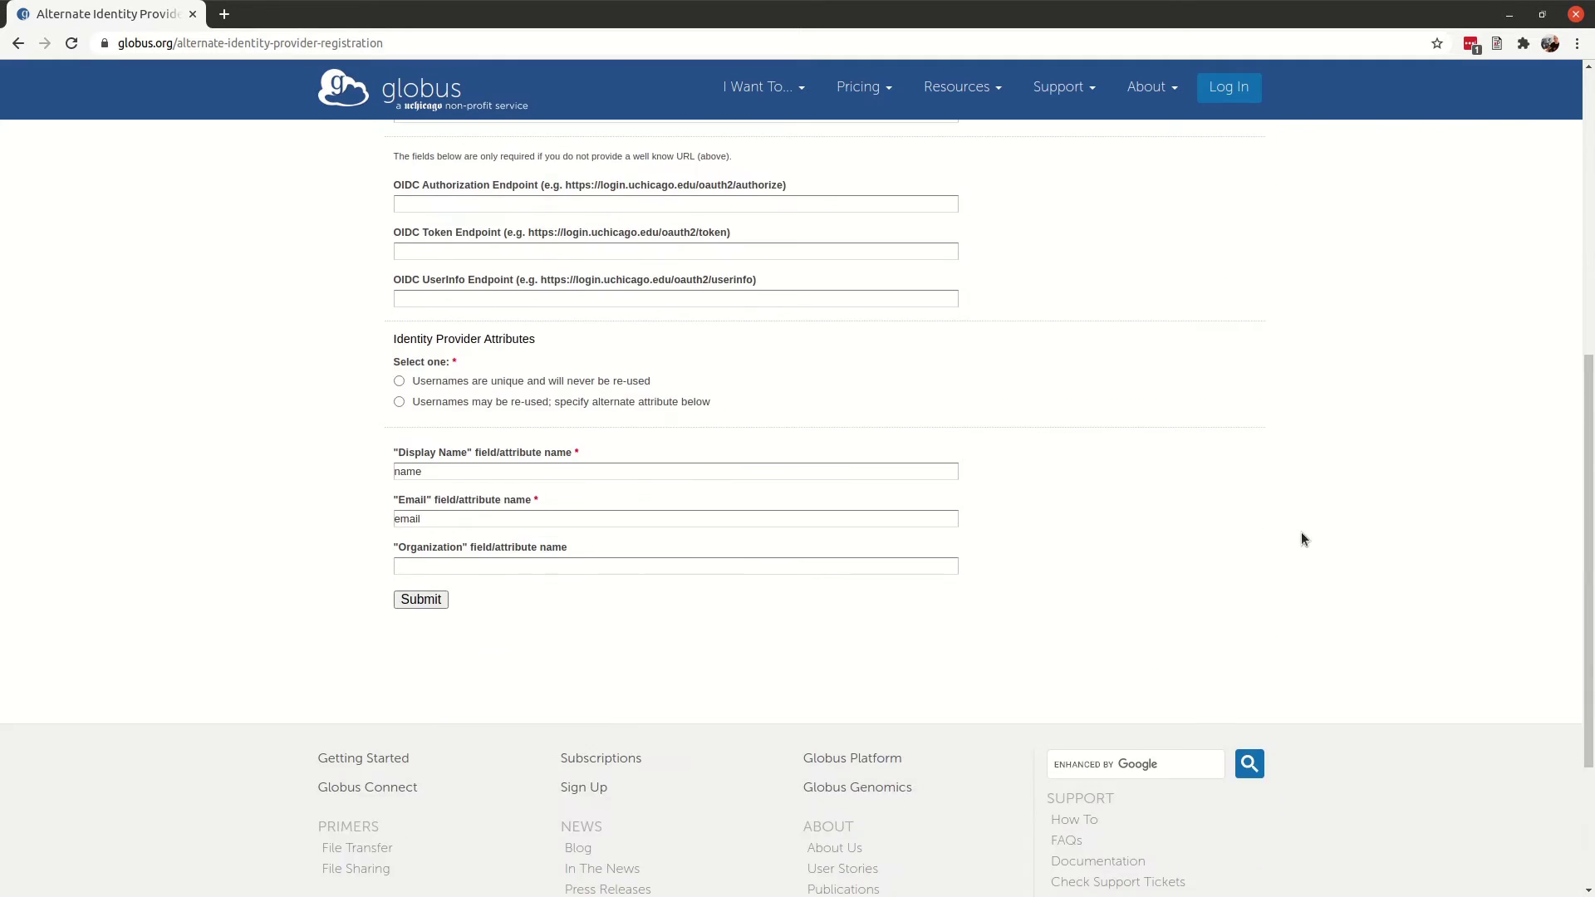
pyautogui.scroll(3, 1300, 539)
pyautogui.click(401, 821)
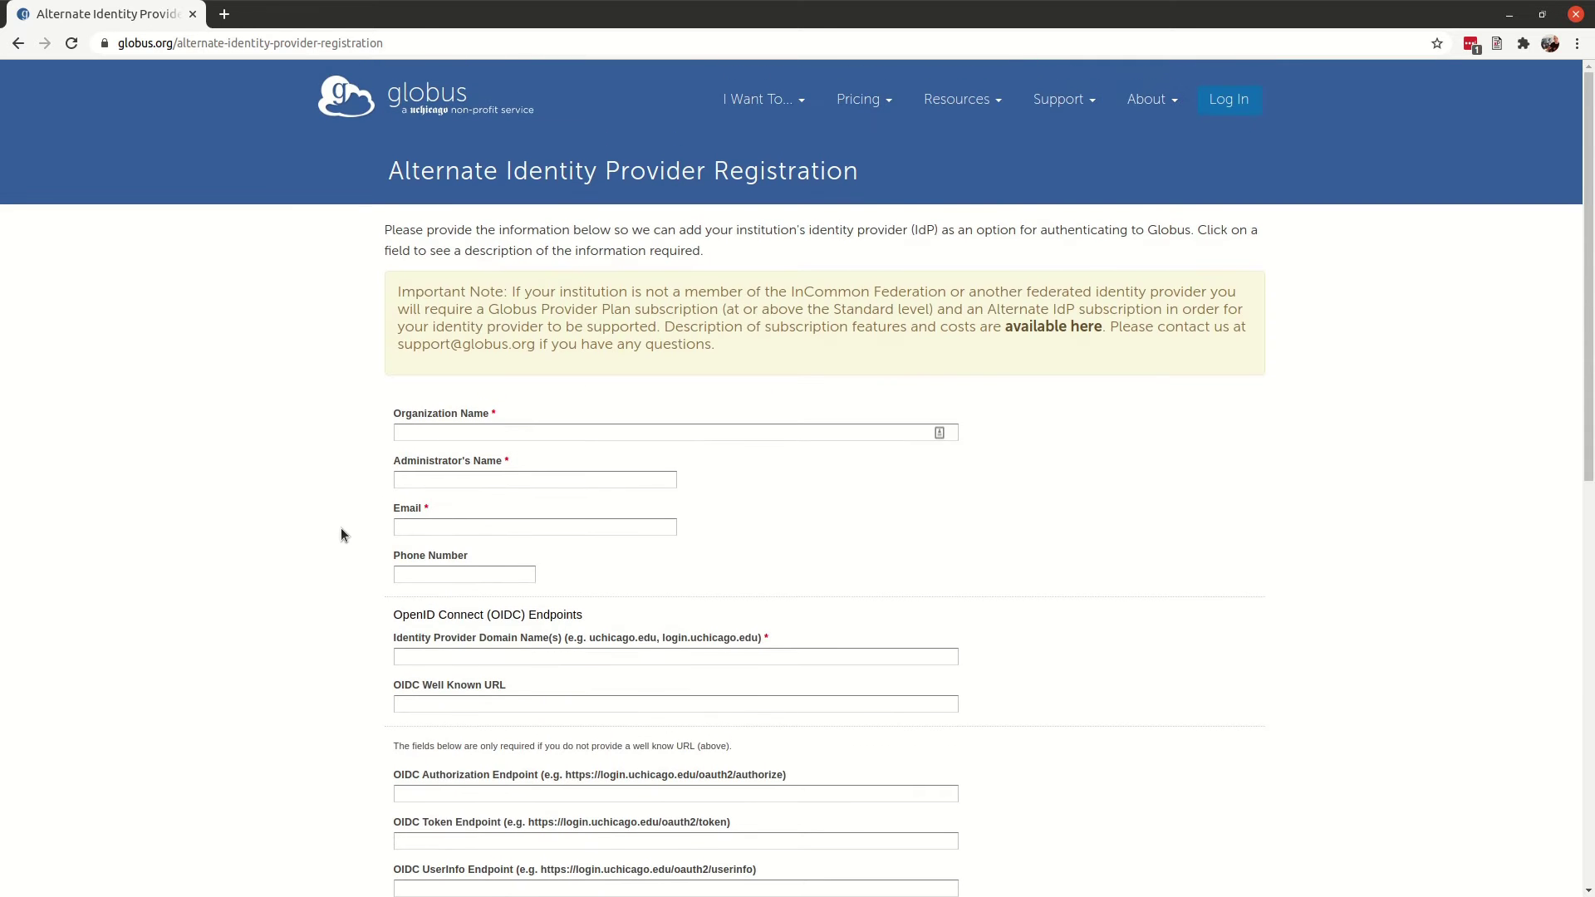
pyautogui.click(478, 433)
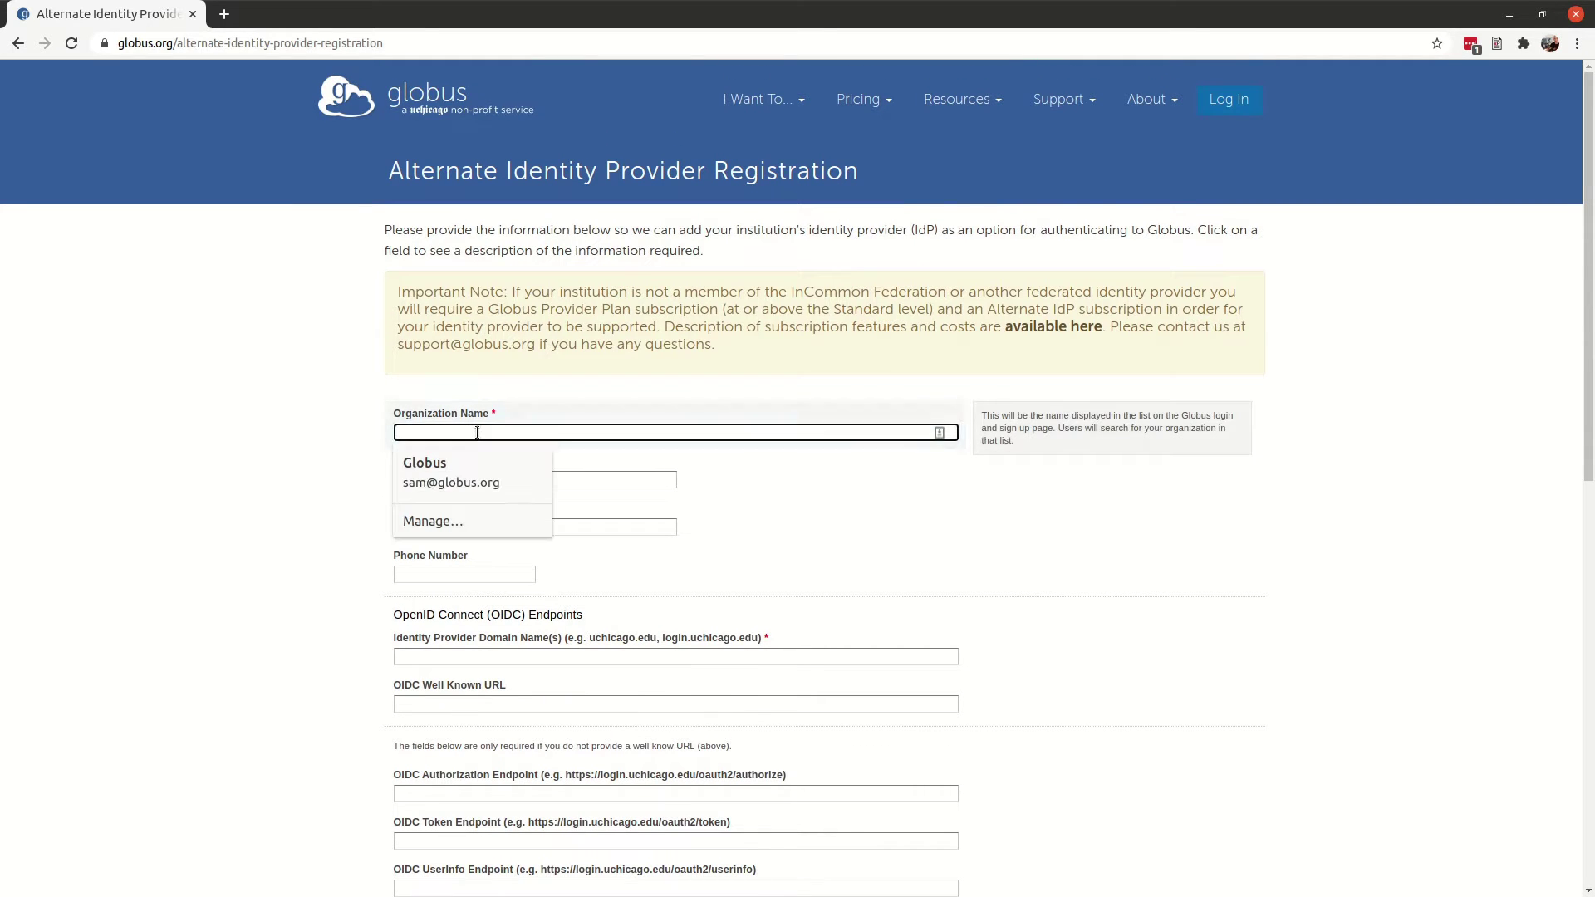
pyautogui.write('Example O')
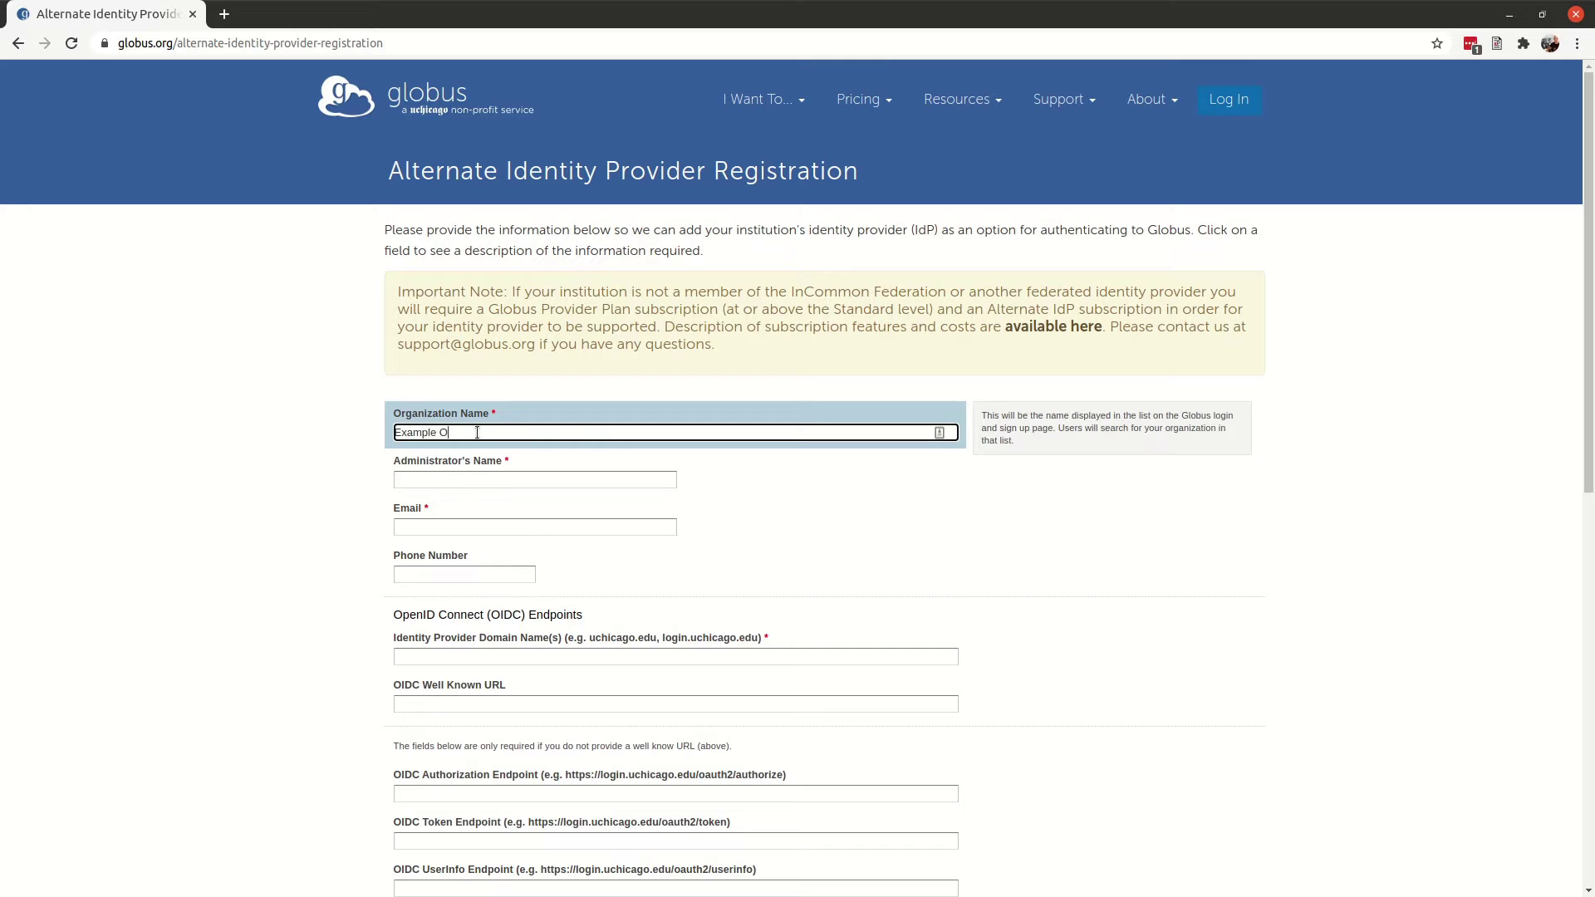
pyautogui.write('rganization')
pyautogui.press('Tab')
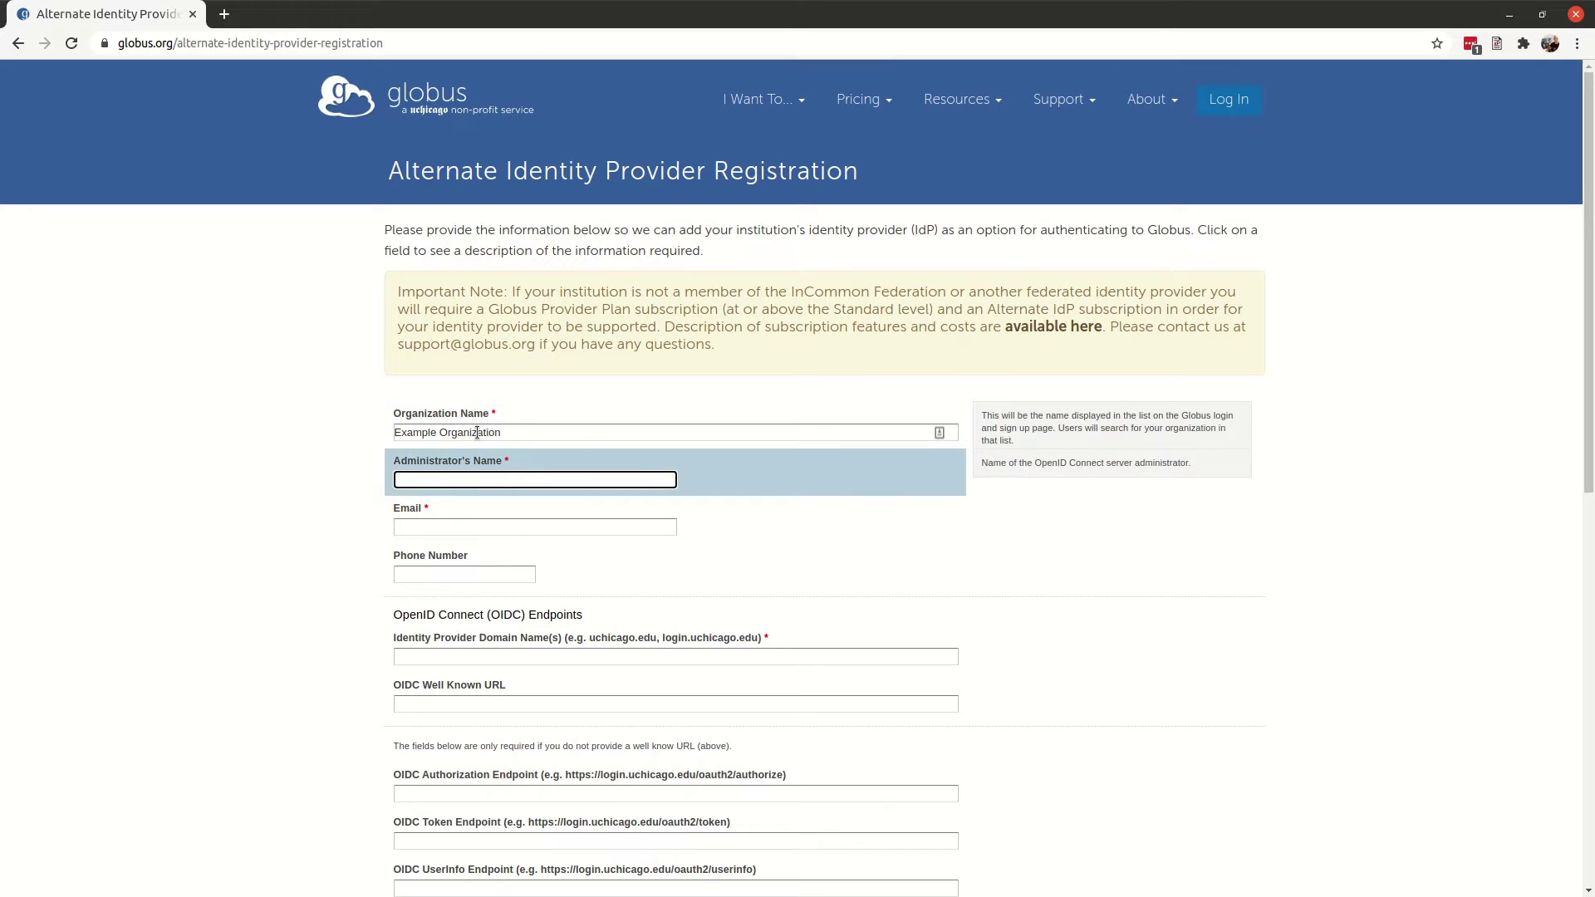
# - Fill in the administrator's name, email address and phone number
pyautogui.write('Administrator')
pyautogui.press('Tab')
pyautogui.write('admin@exampl')
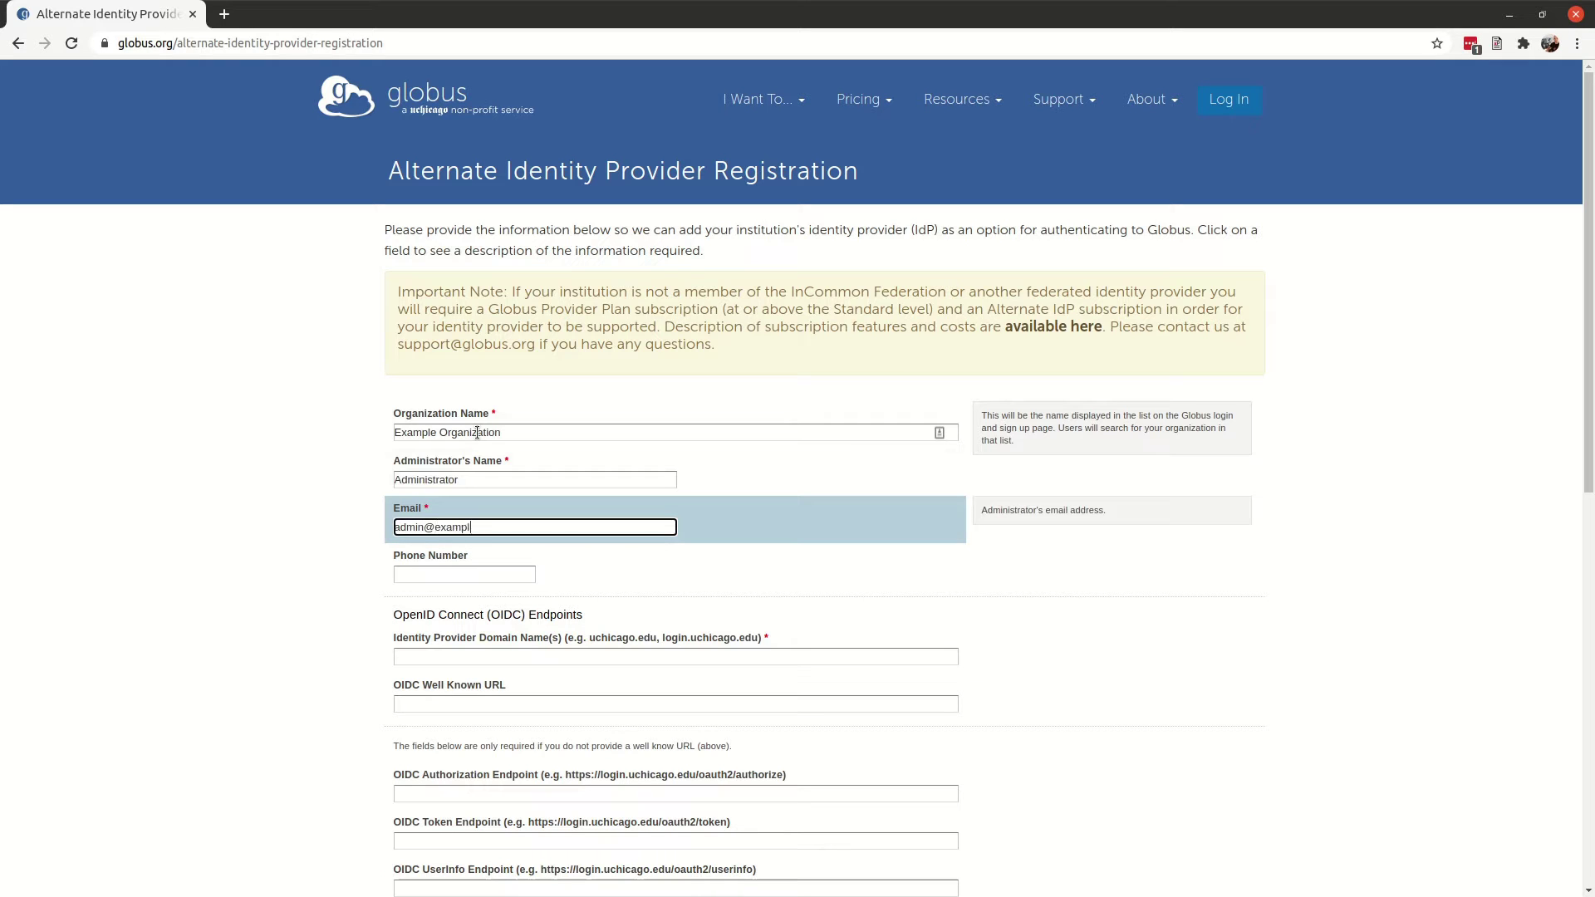
pyautogui.write('e.org')
pyautogui.press('Tab')
pyautogui.write('1111111111')
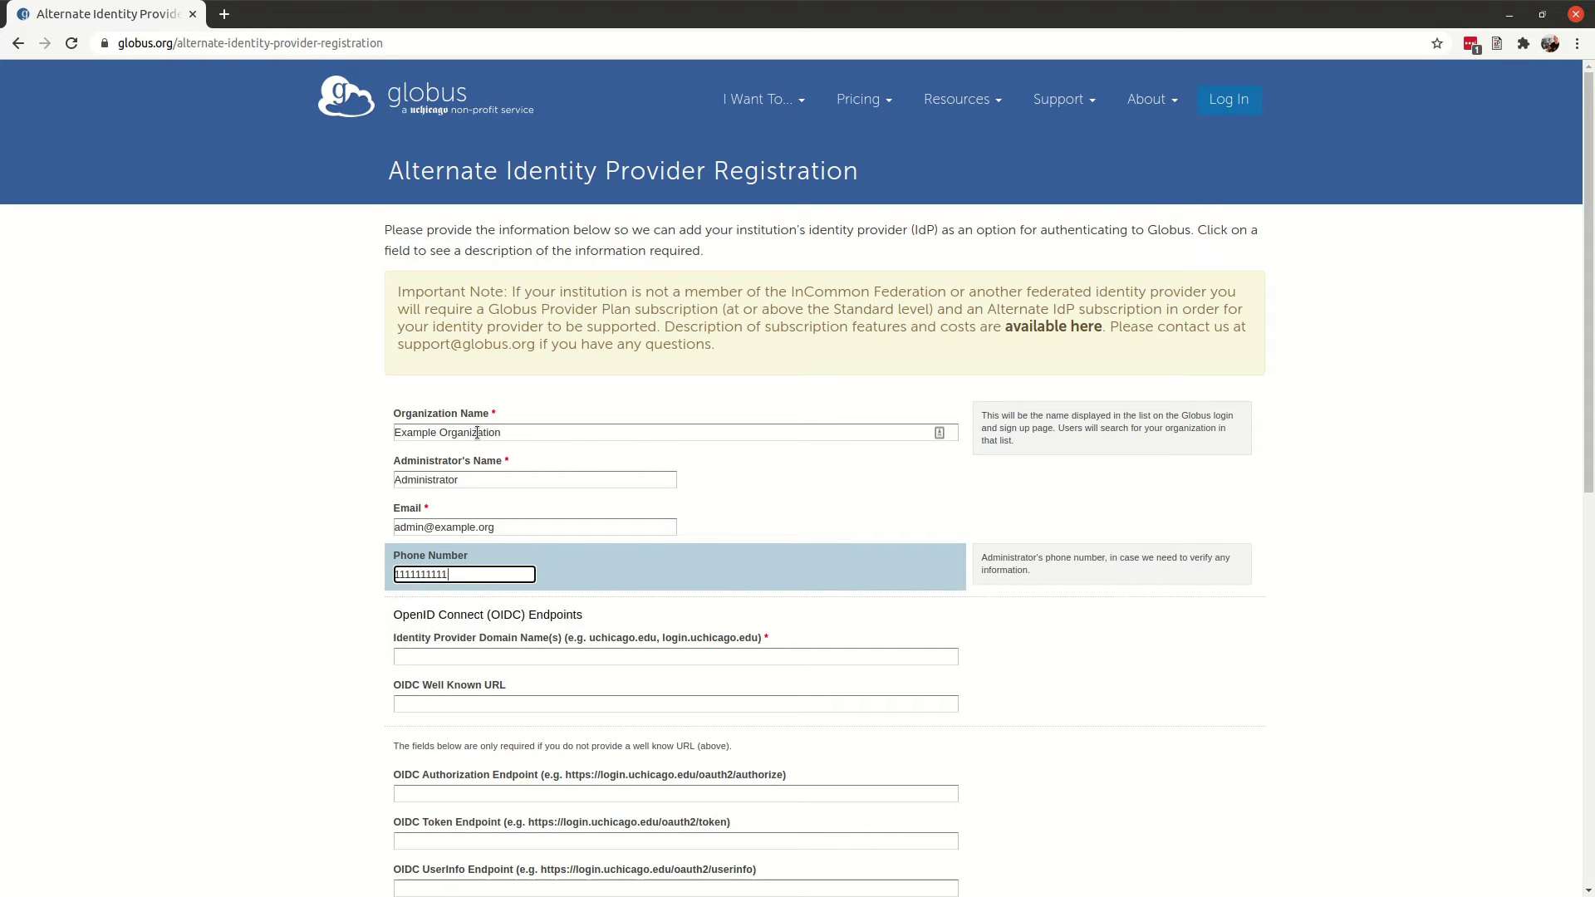
pyautogui.click(311, 521)
# - Arrange the form beside the Azure portal and start a new single-tenant app registration named Example Organization 2
pyautogui.scroll(-5, 310, 521)
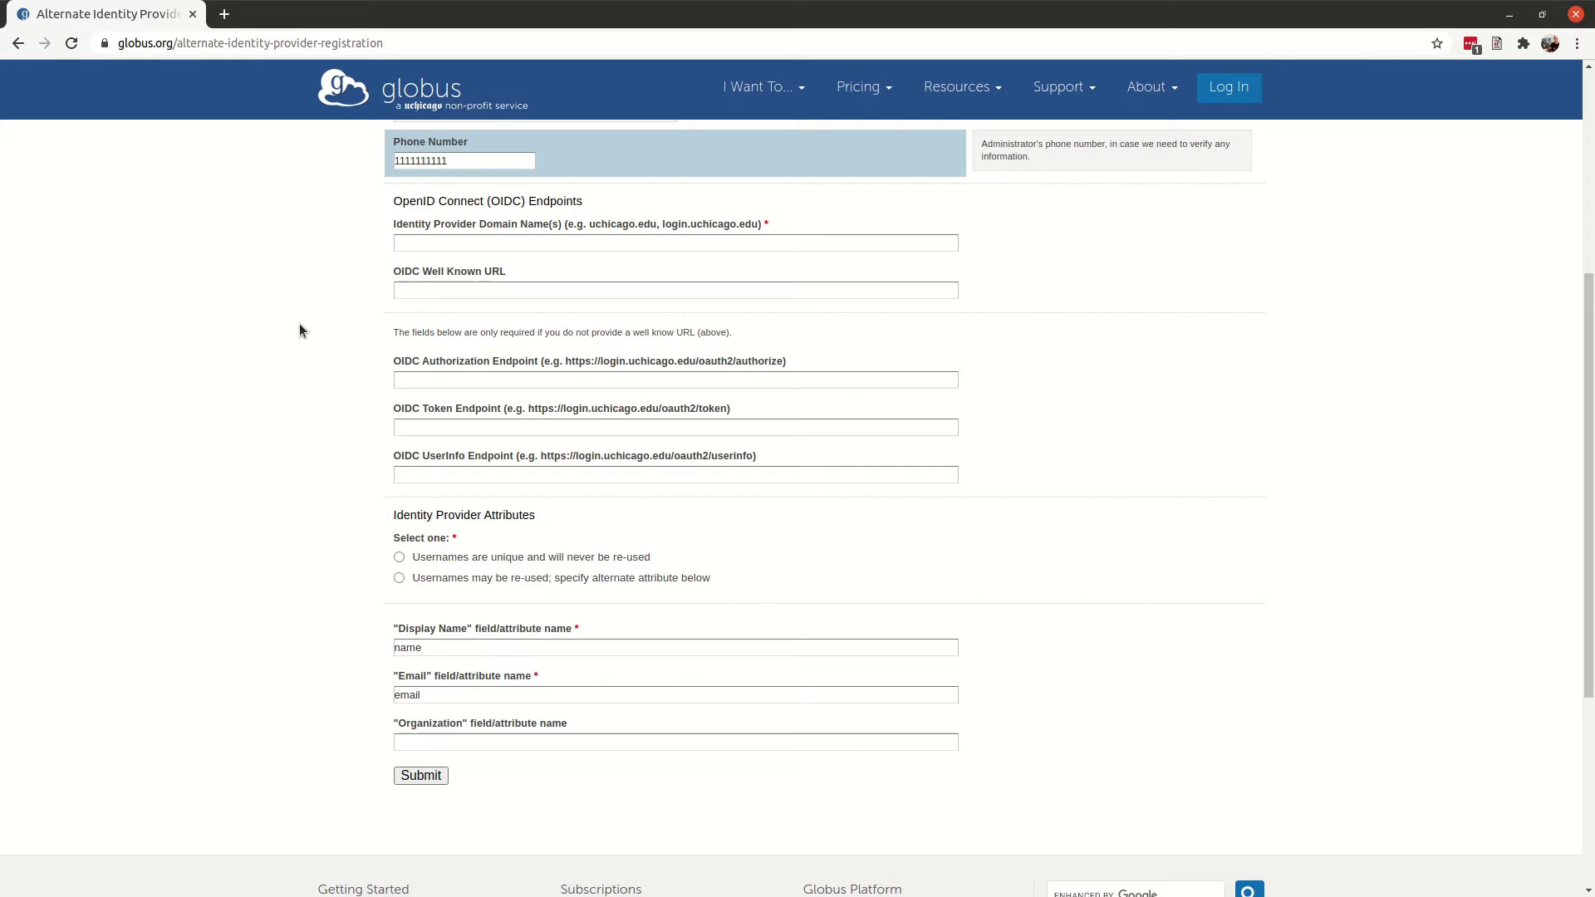
pyautogui.press('super+Left')
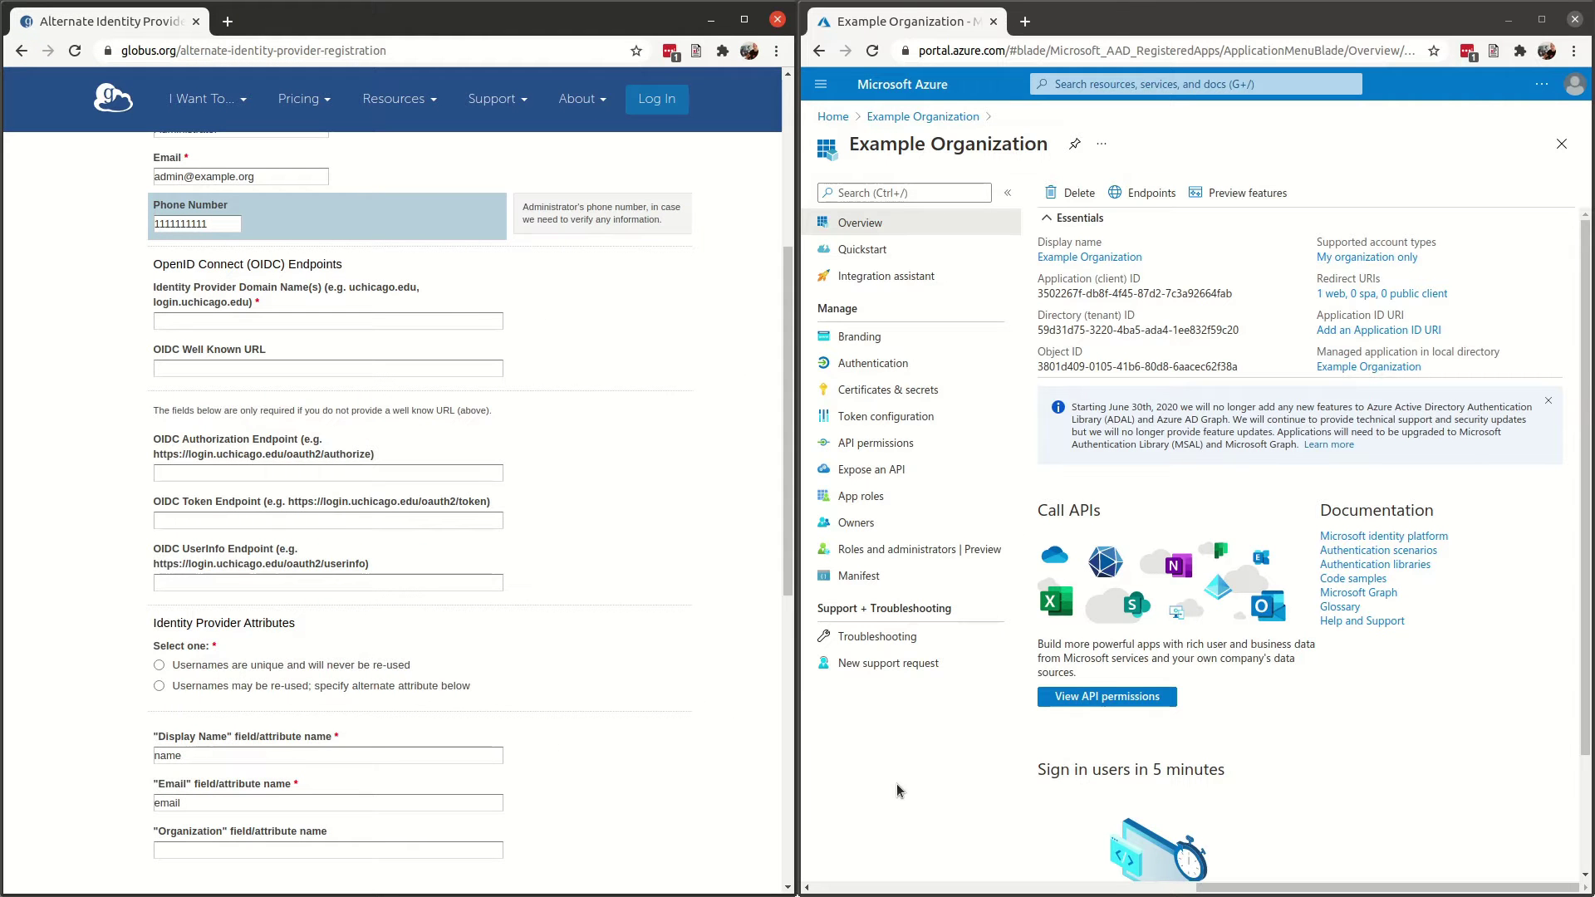
pyautogui.click(927, 784)
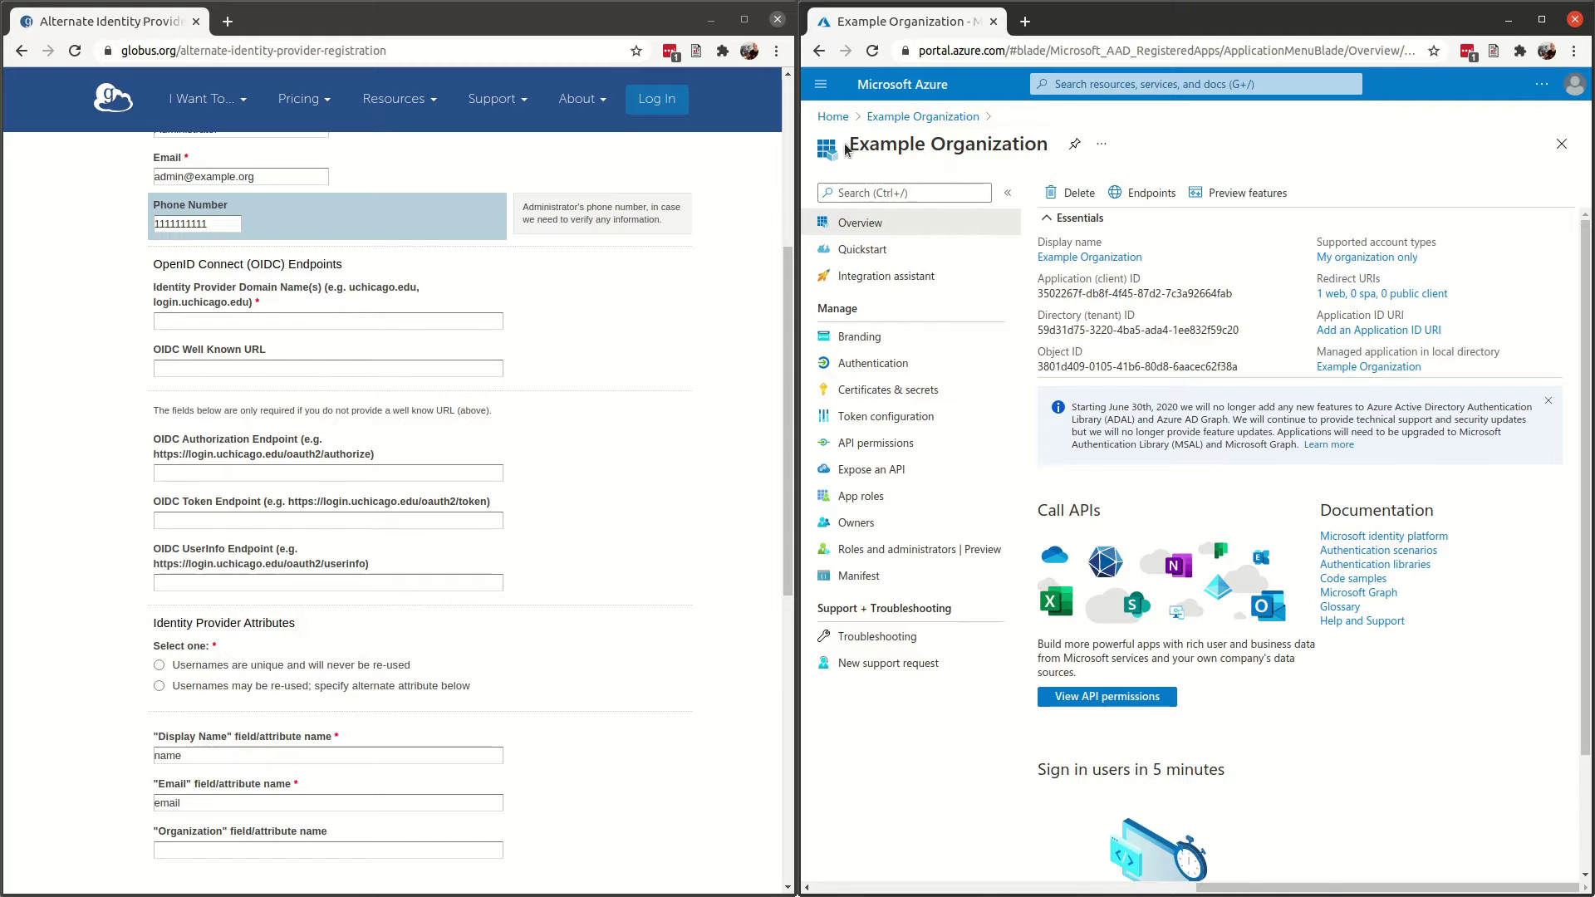
pyautogui.click(921, 117)
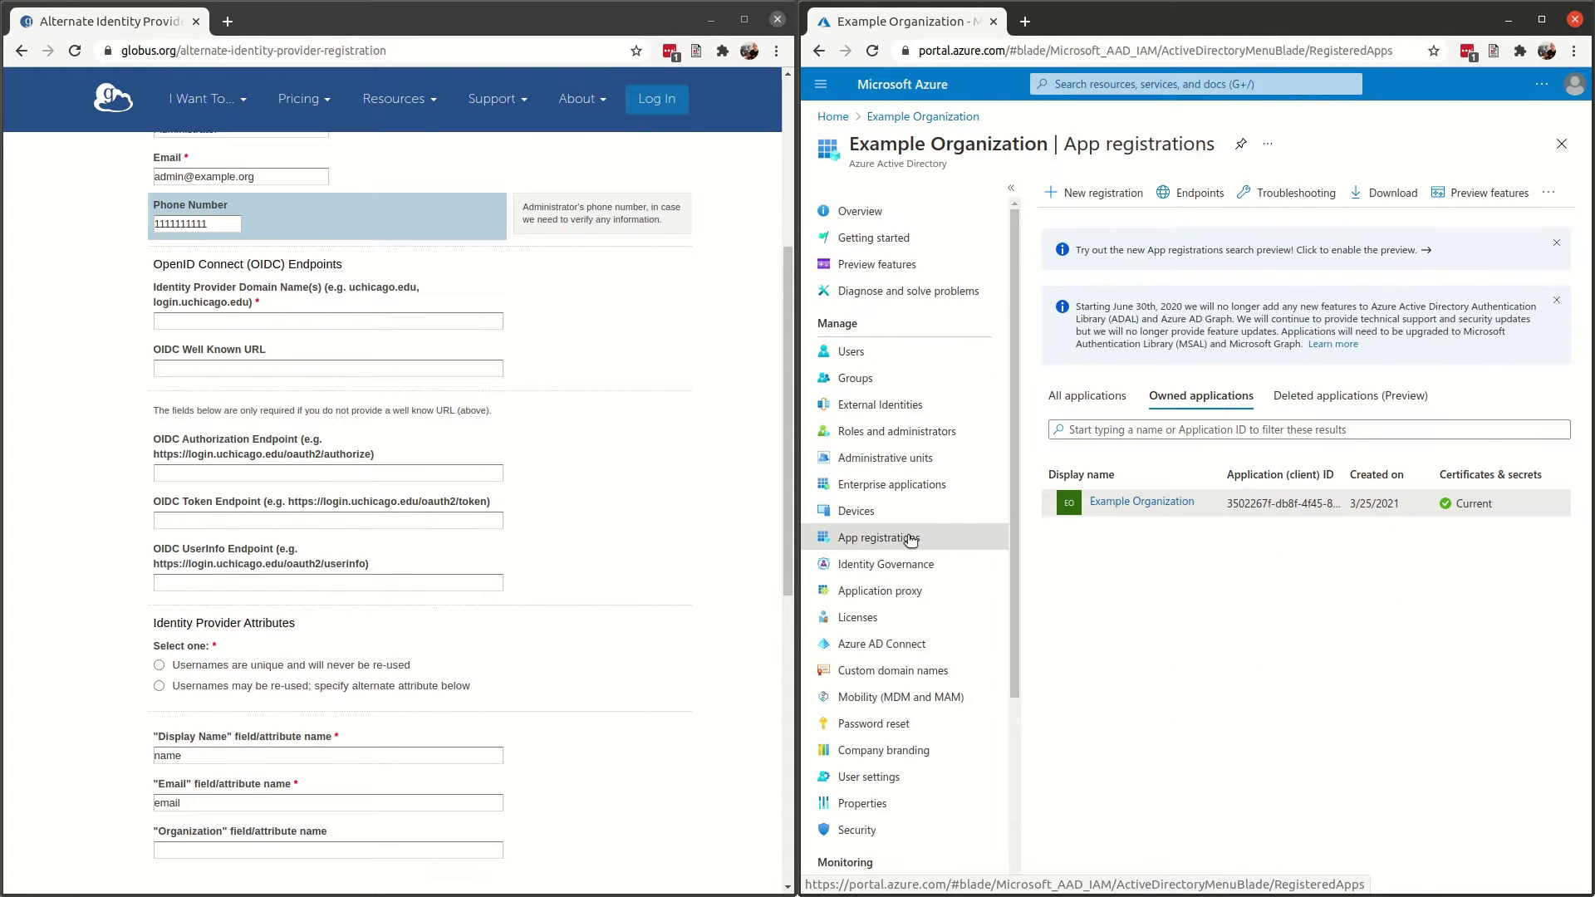
pyautogui.click(1098, 194)
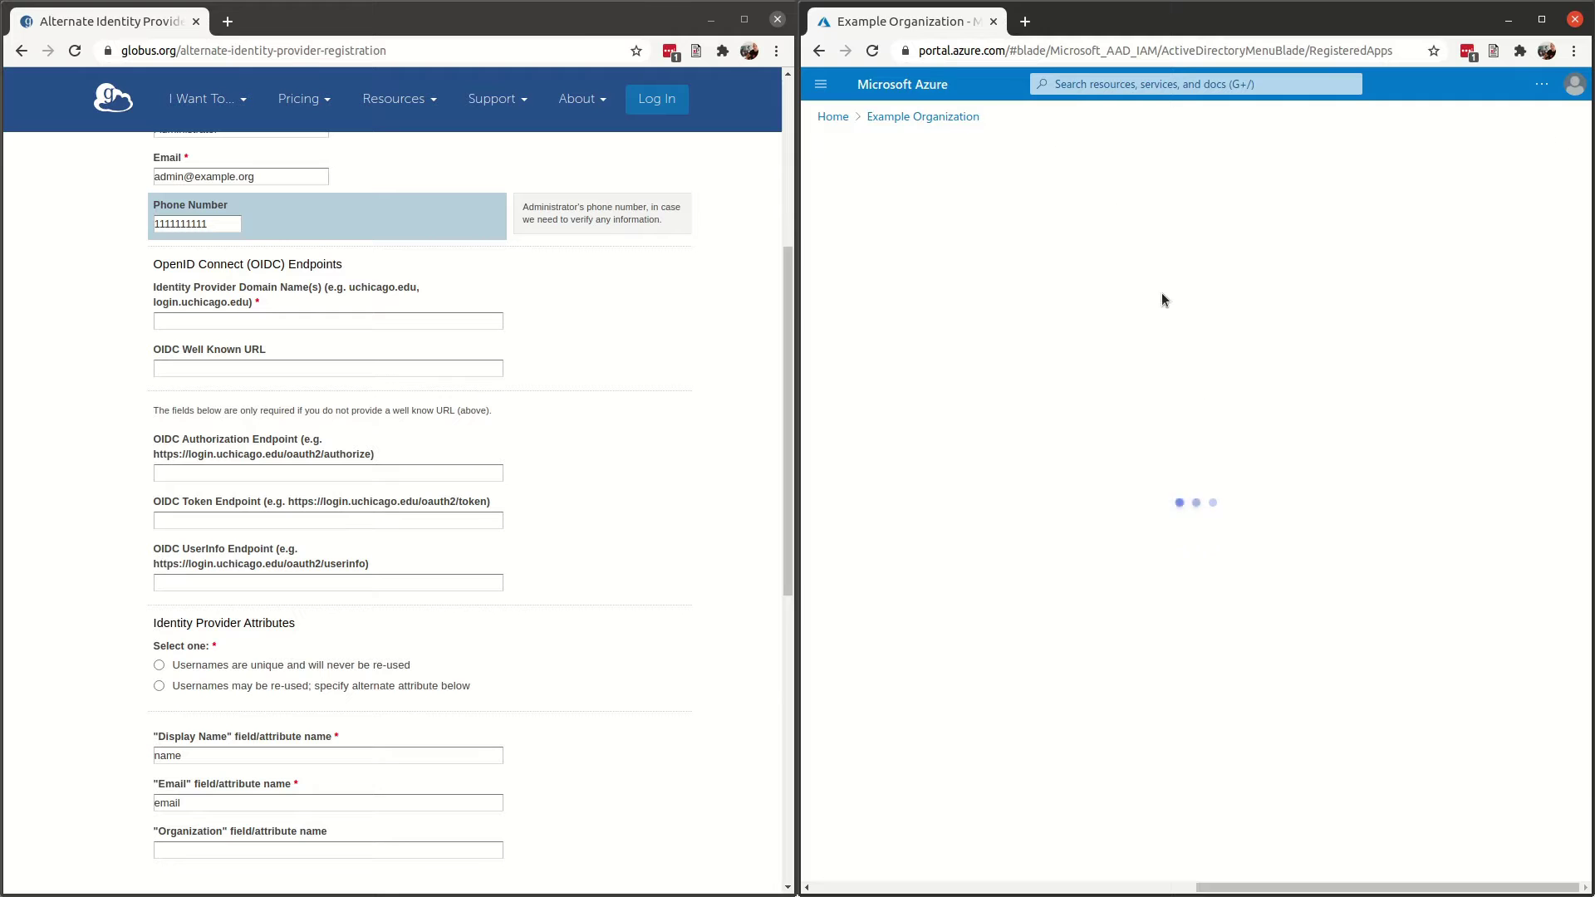
pyautogui.write('Example Organization 2')
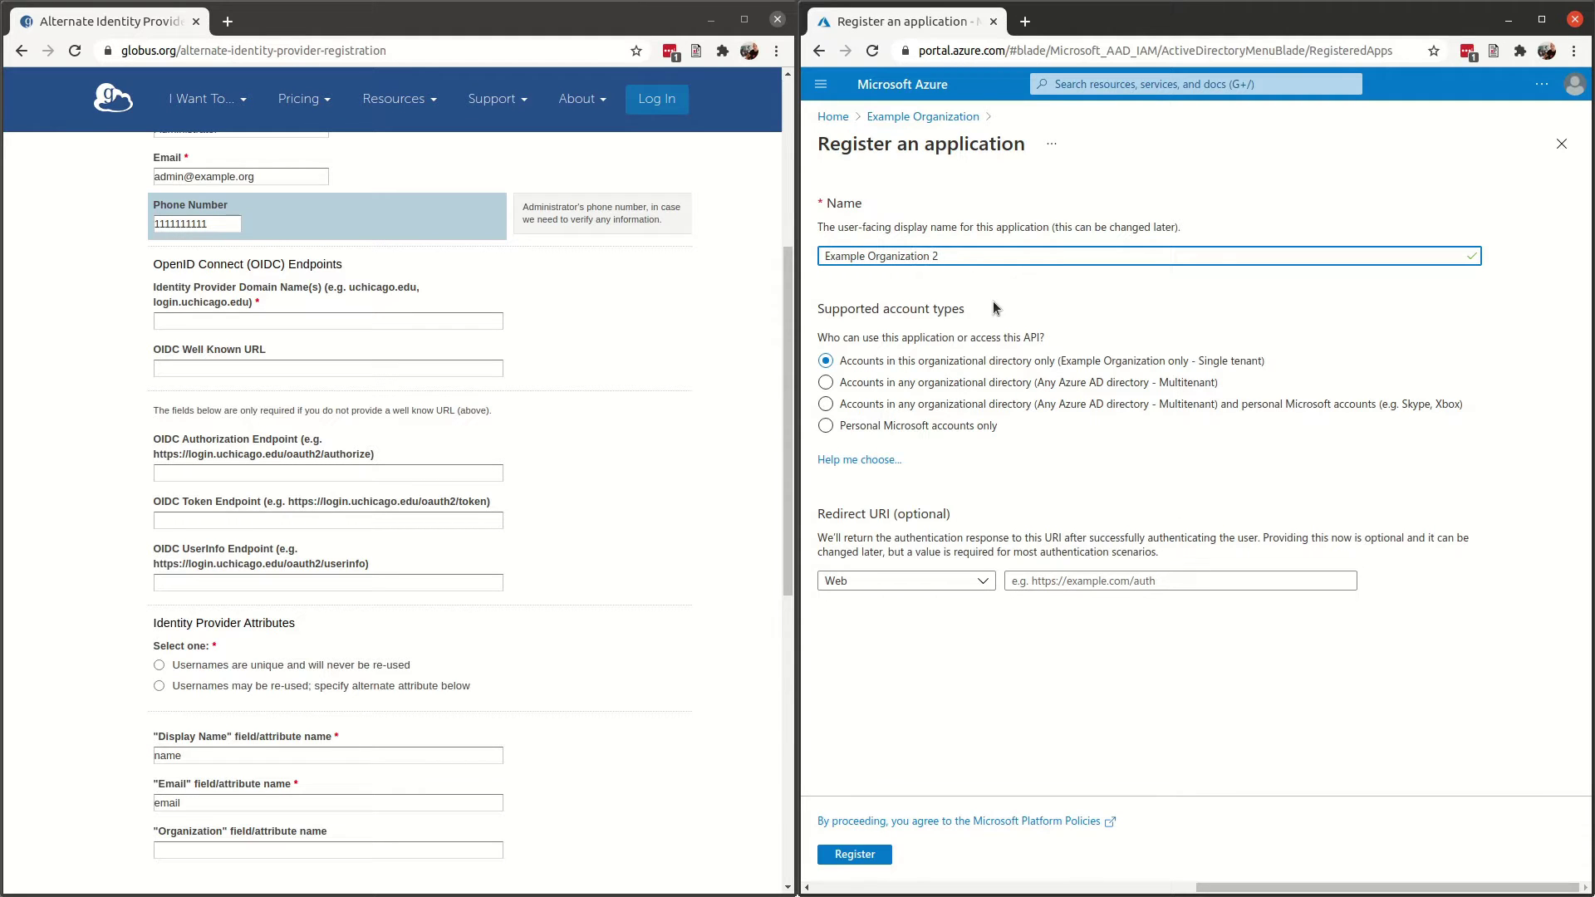
pyautogui.click(1001, 482)
pyautogui.click(1067, 580)
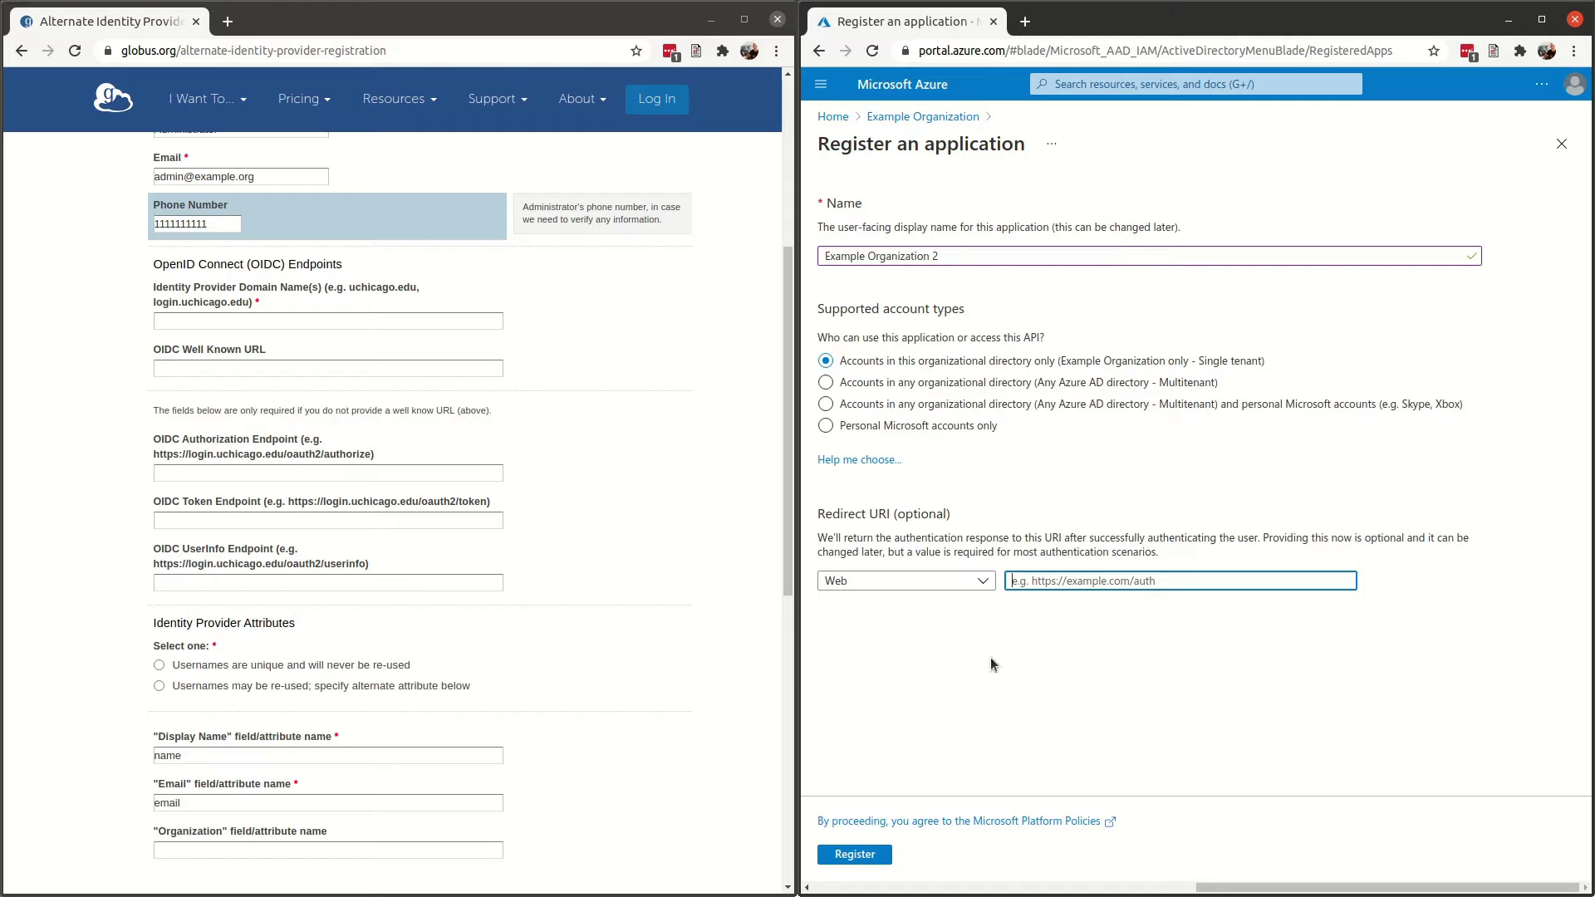
pyautogui.click(1088, 595)
pyautogui.click(1096, 587)
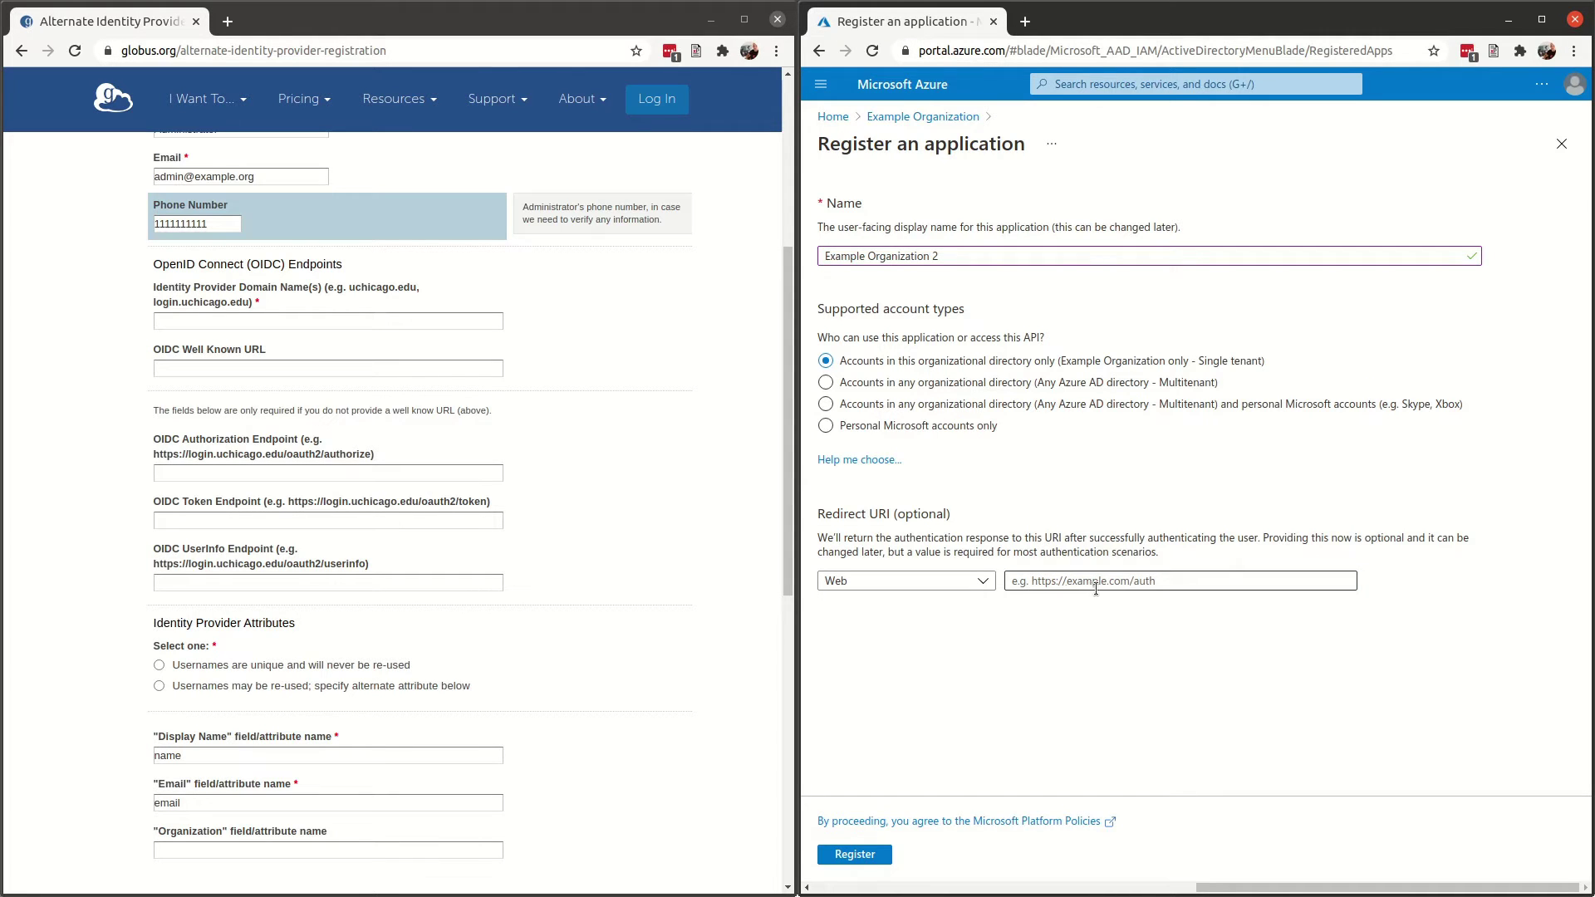
pyautogui.write('https://')
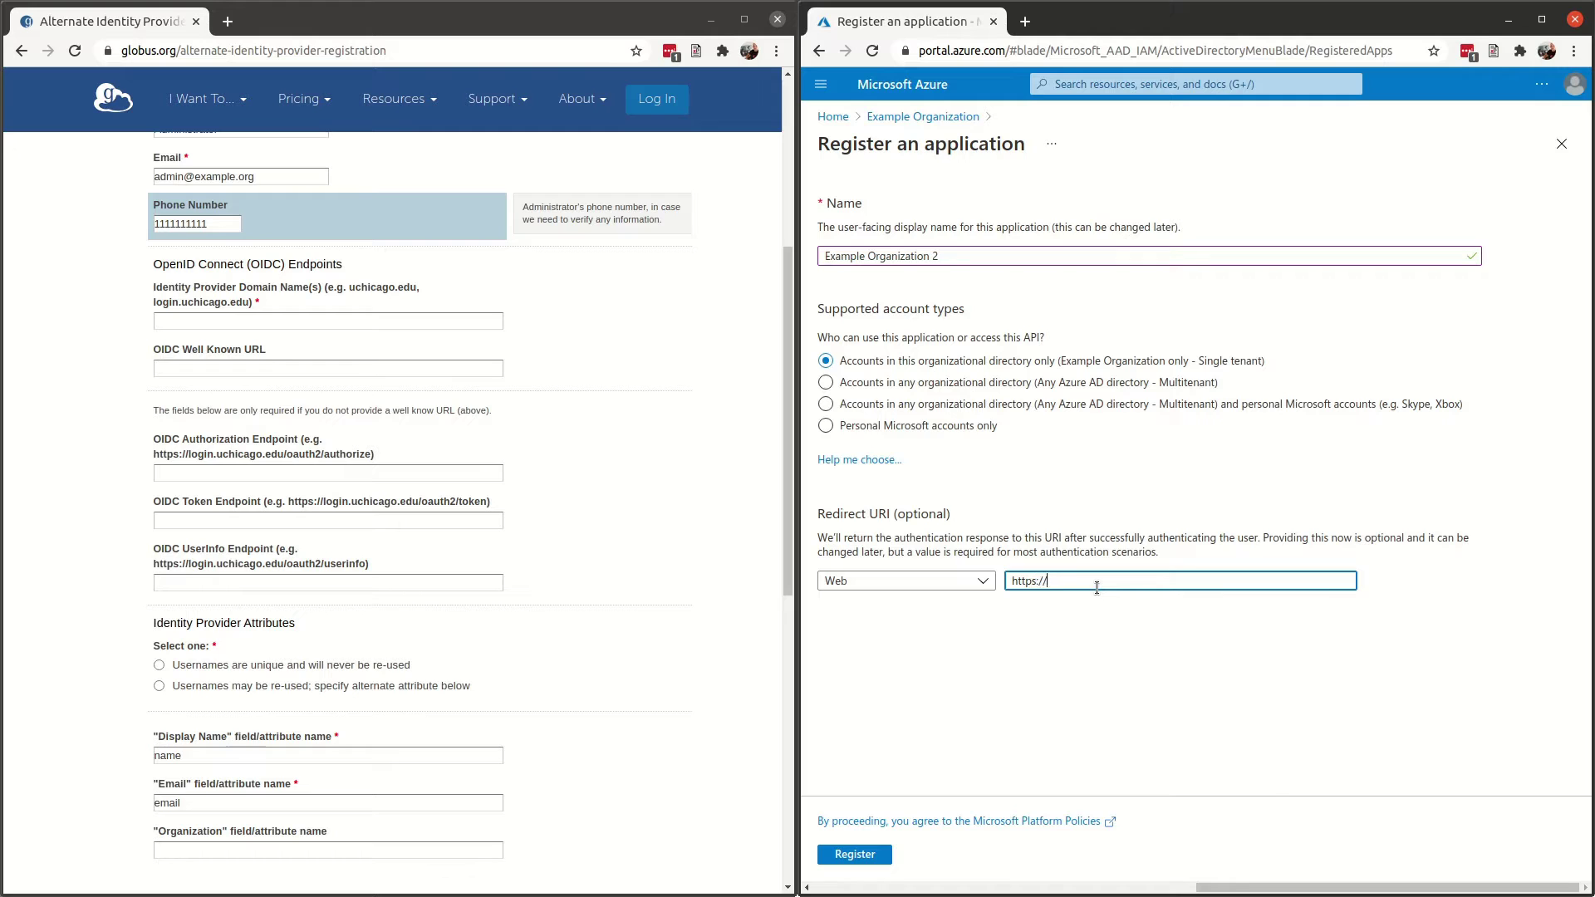
pyautogui.write('exexample.com')
pyautogui.press('BackSpace')
pyautogui.press('BackSpace')
pyautogui.press('BackSpace')
pyautogui.write('org')
pyautogui.click(862, 857)
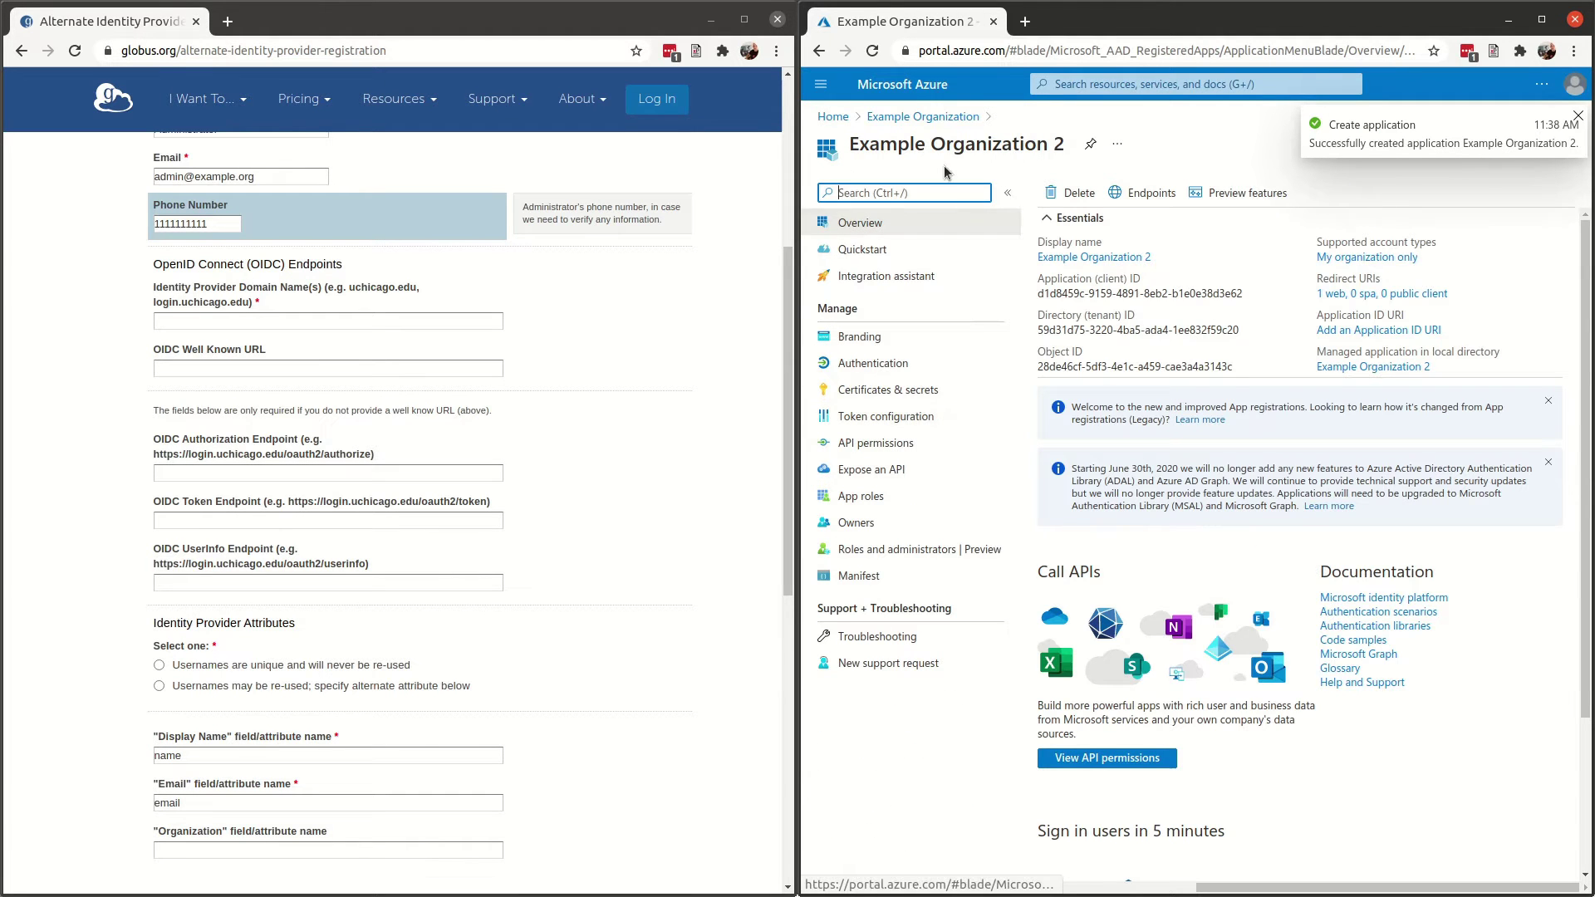
pyautogui.click(847, 143)
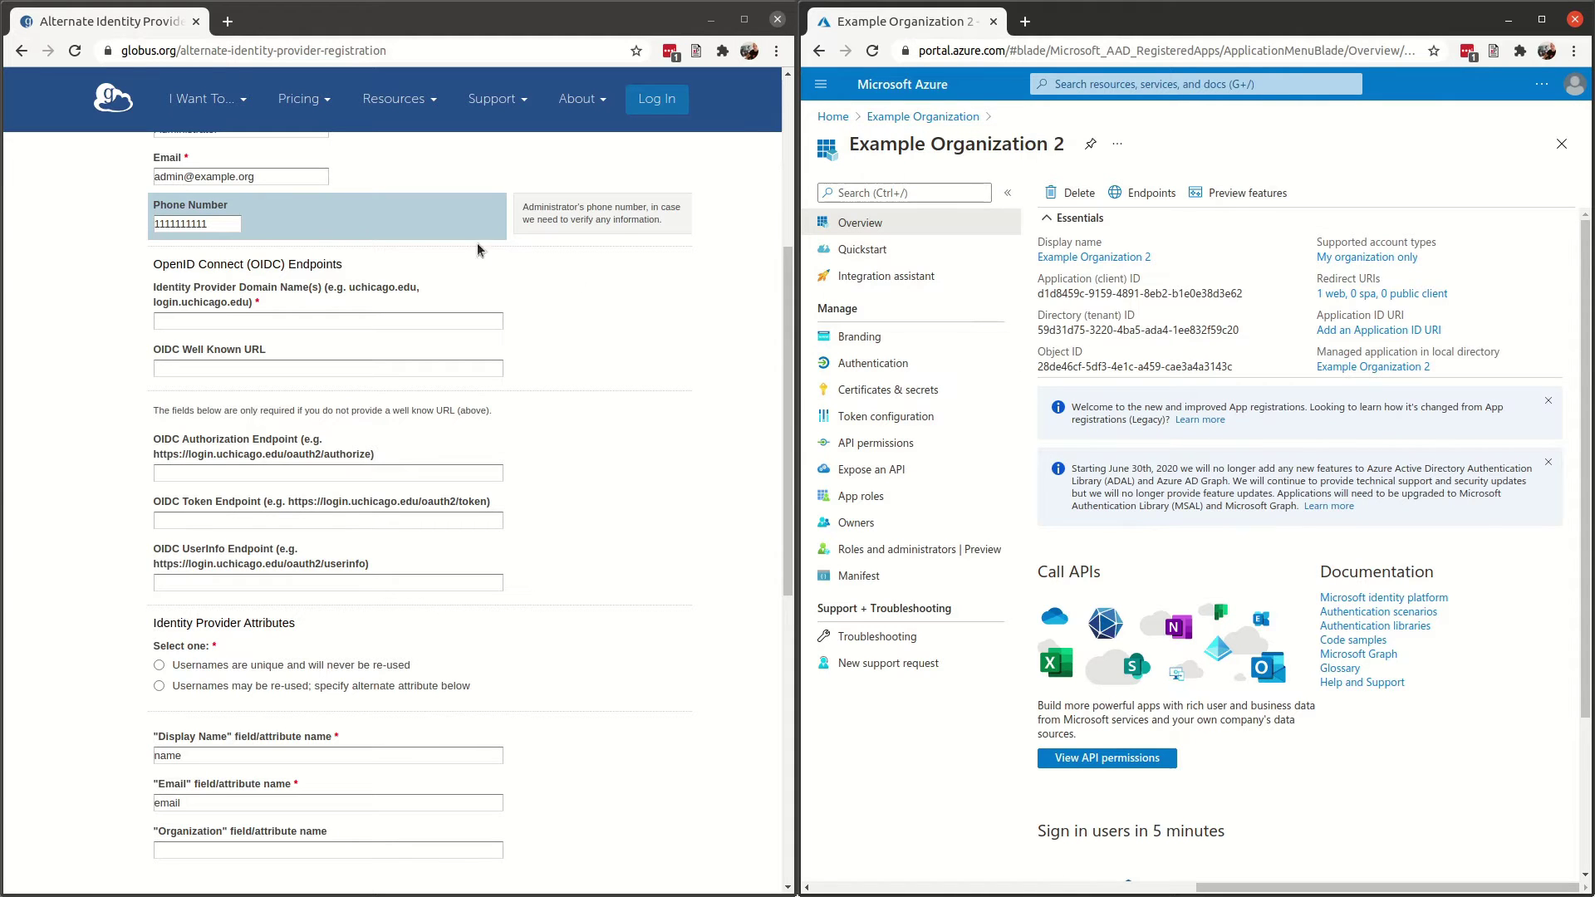
# - Copy the publisher domain from the application's branding page into the form's identity provider domain names field
pyautogui.click(242, 317)
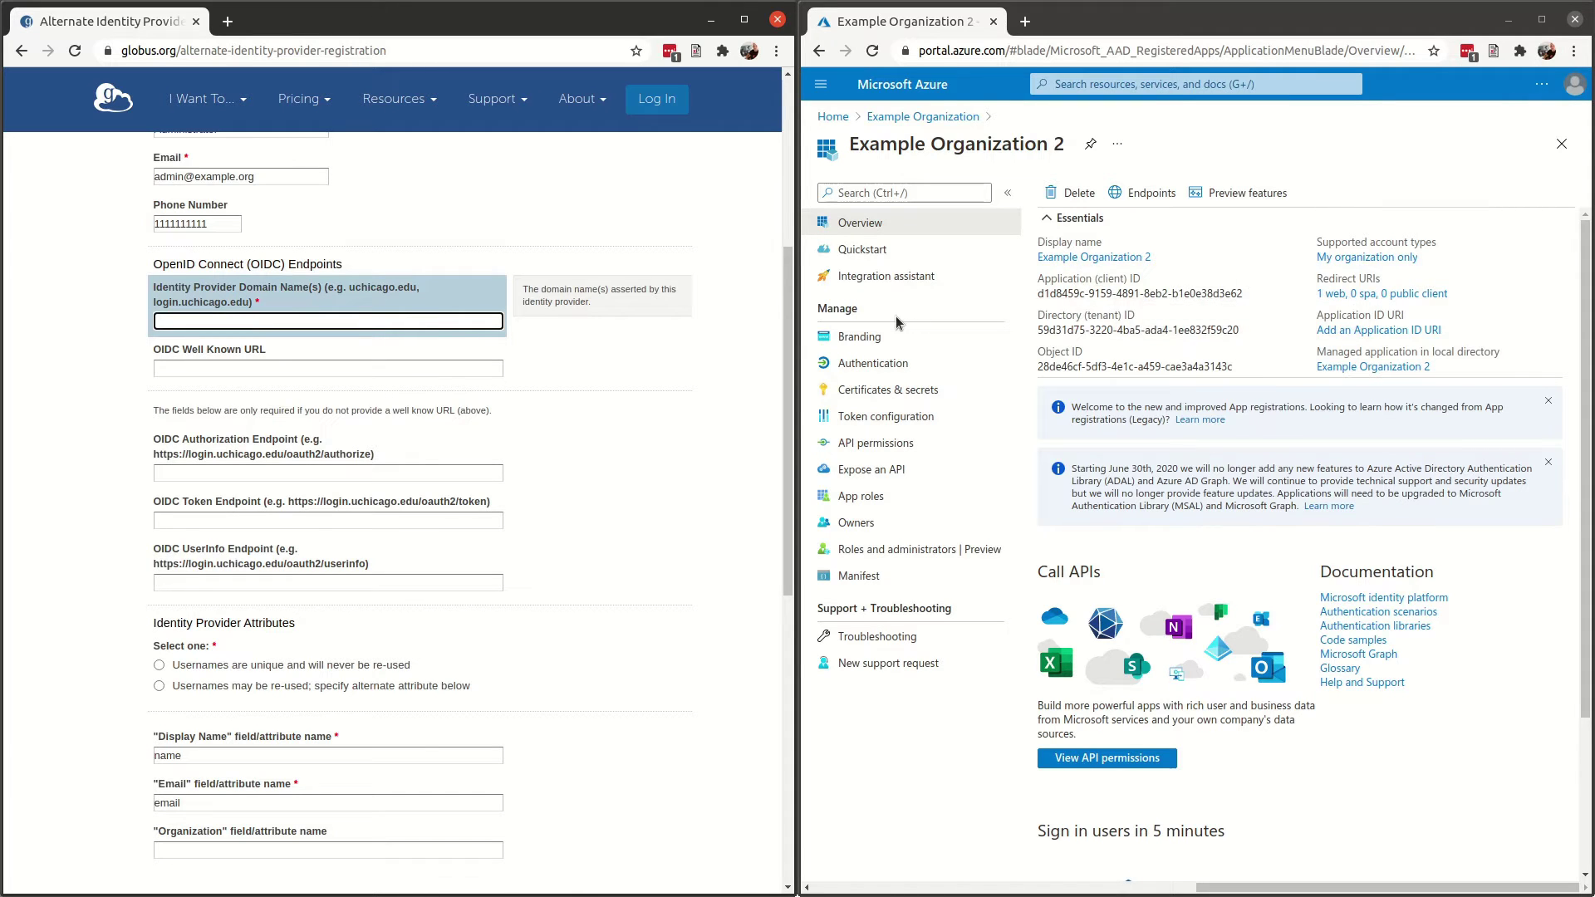
pyautogui.click(858, 338)
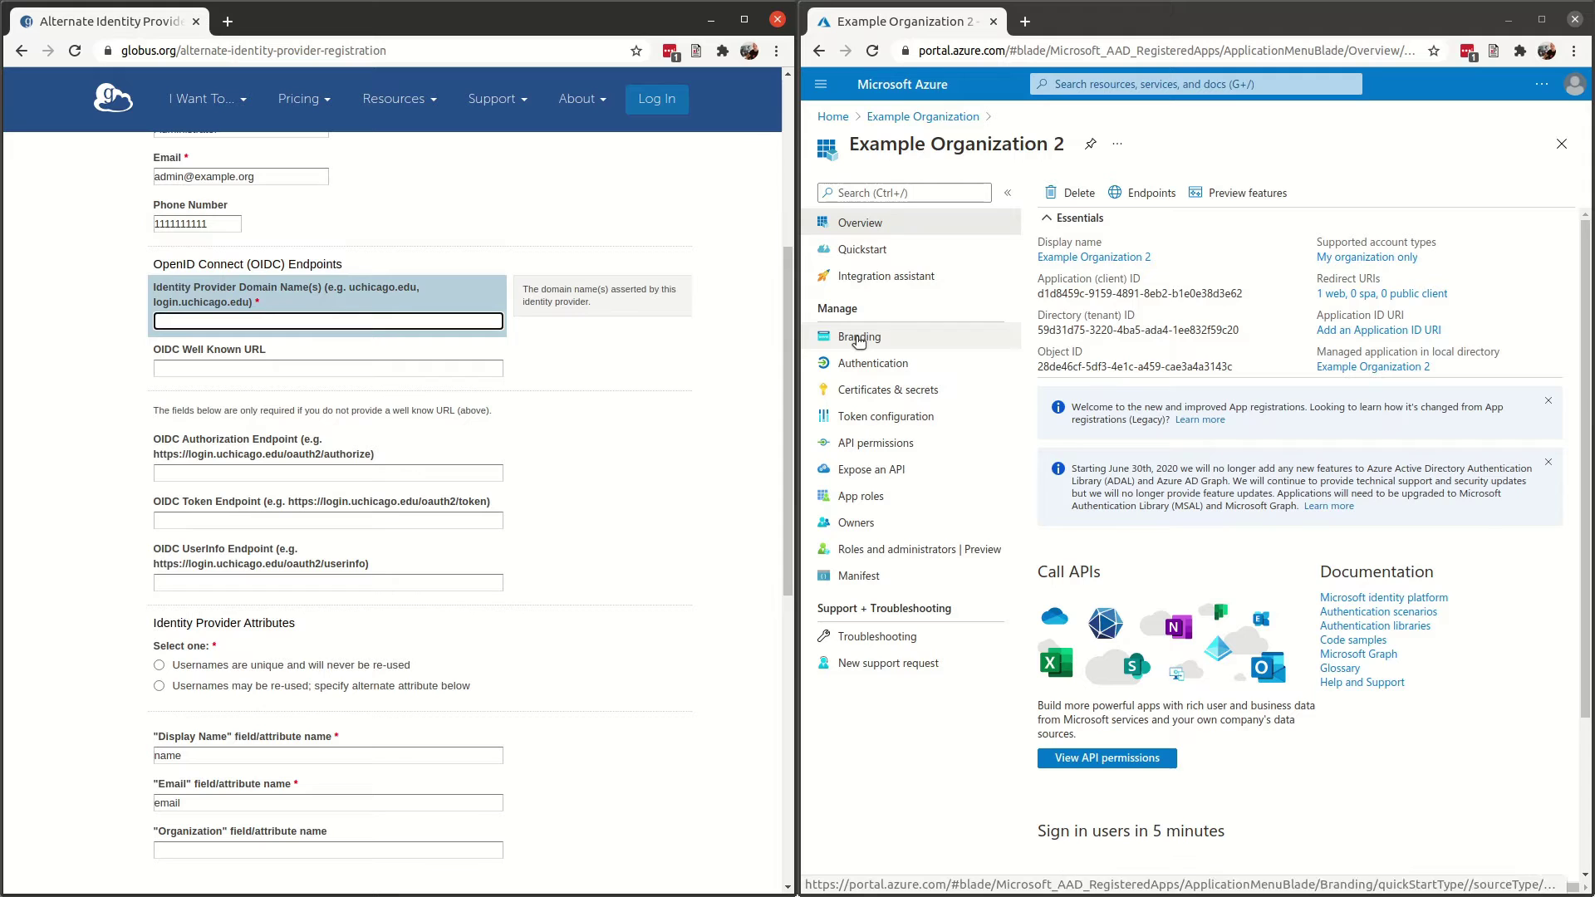
pyautogui.moveTo(1405, 428); pyautogui.dragTo(1195, 427)
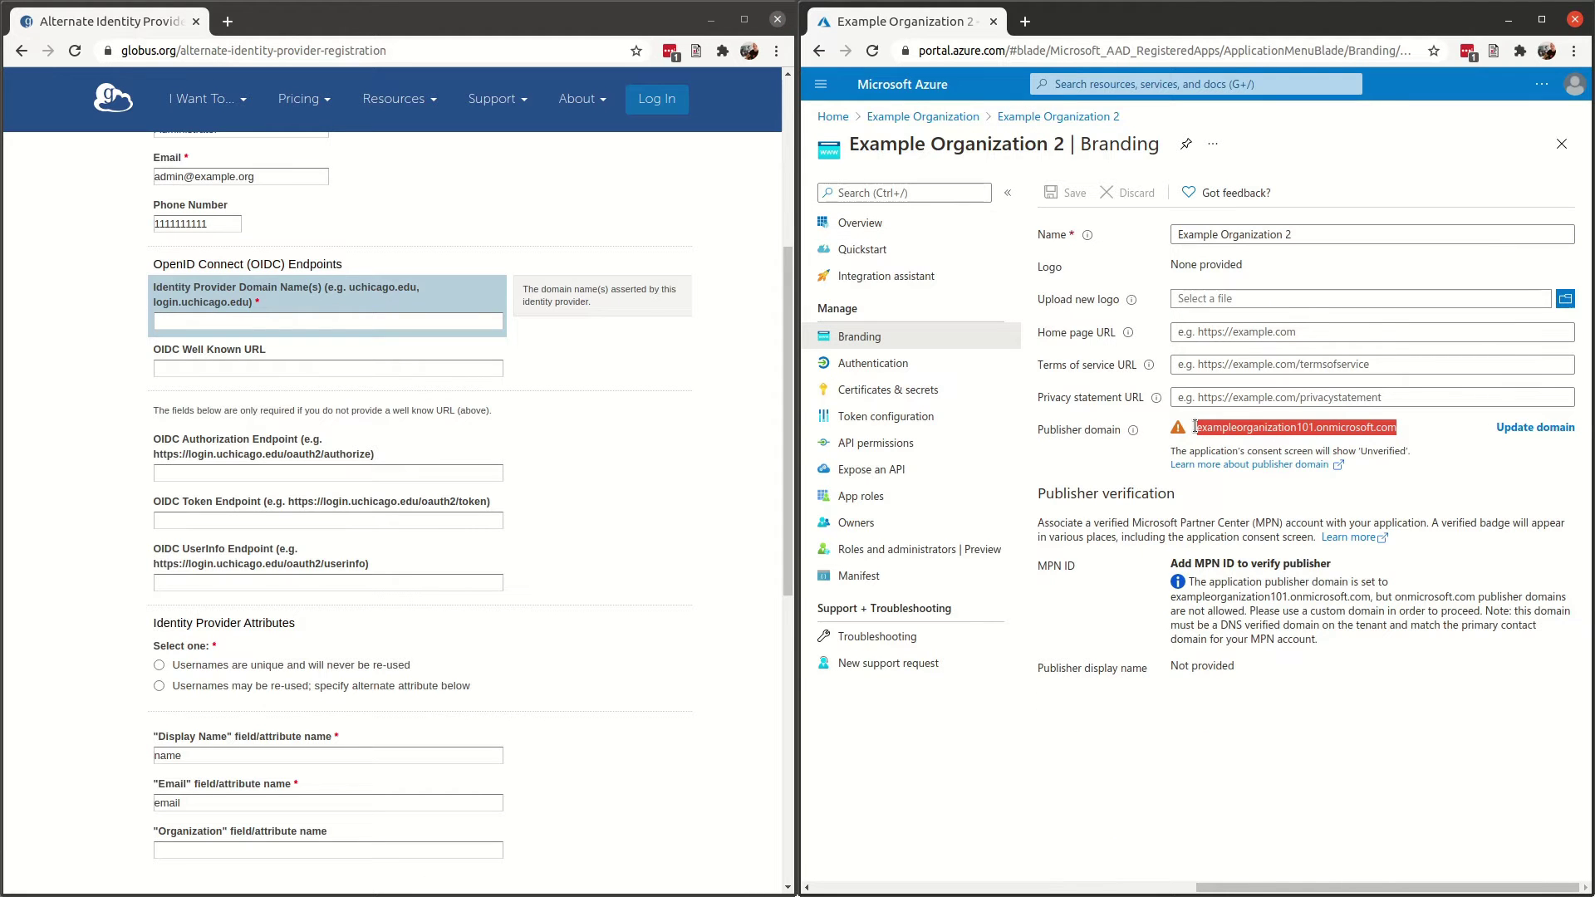
pyautogui.hotkey('ctrl', 'c')
pyautogui.click(344, 323)
pyautogui.hotkey('ctrl', 'v')
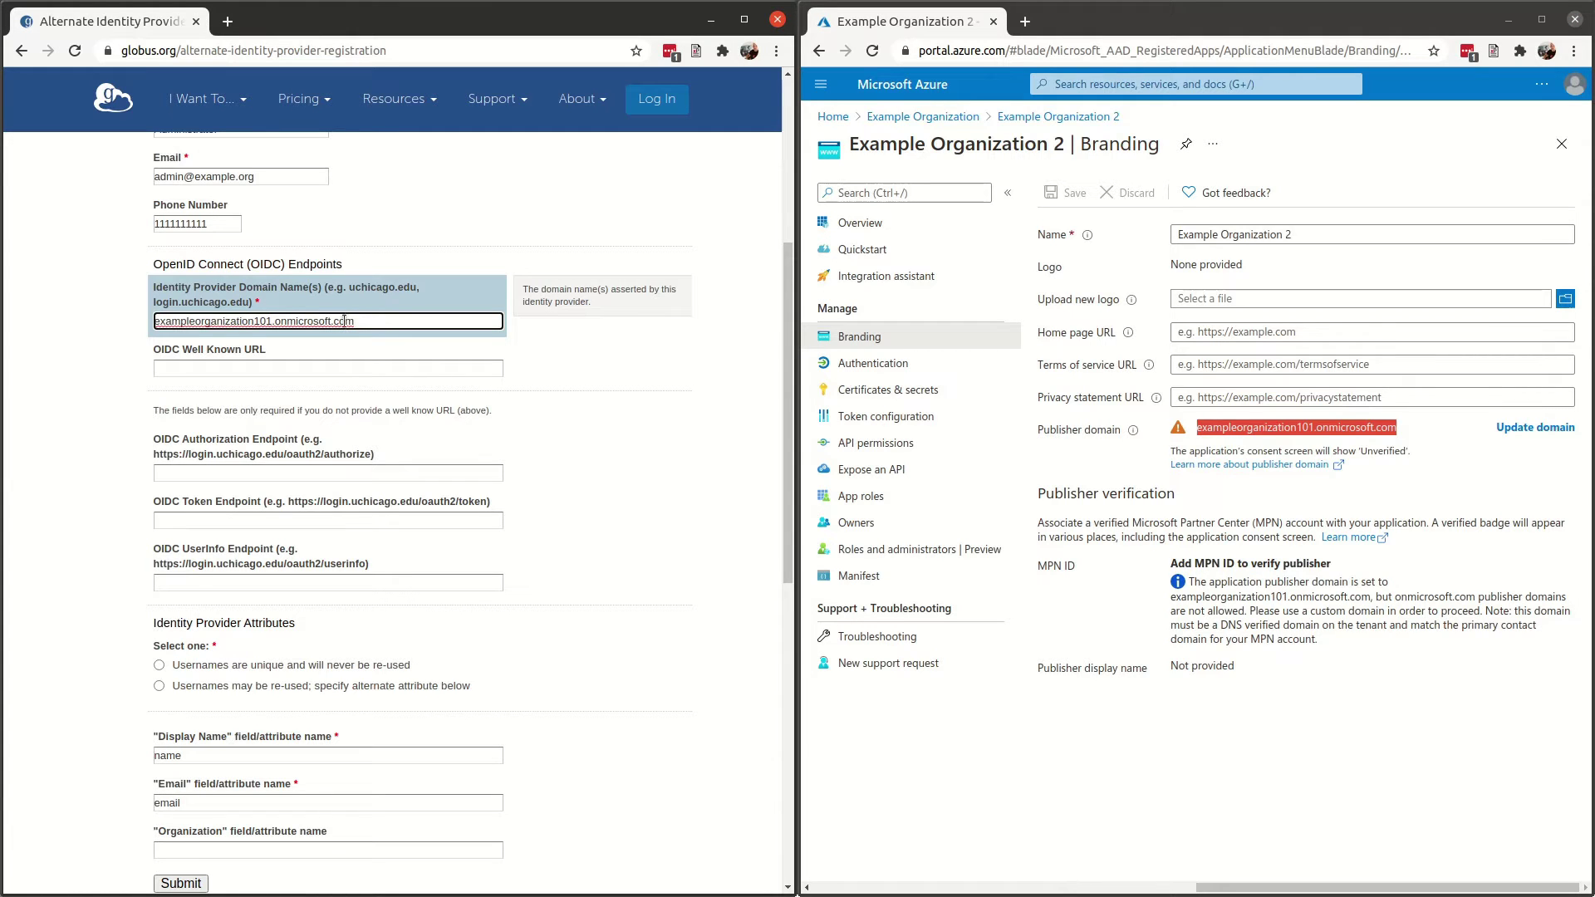
# - Replace the identity provider domain names with "example.org, users.example.org"
pyautogui.hotkey('ctrl', 'a')
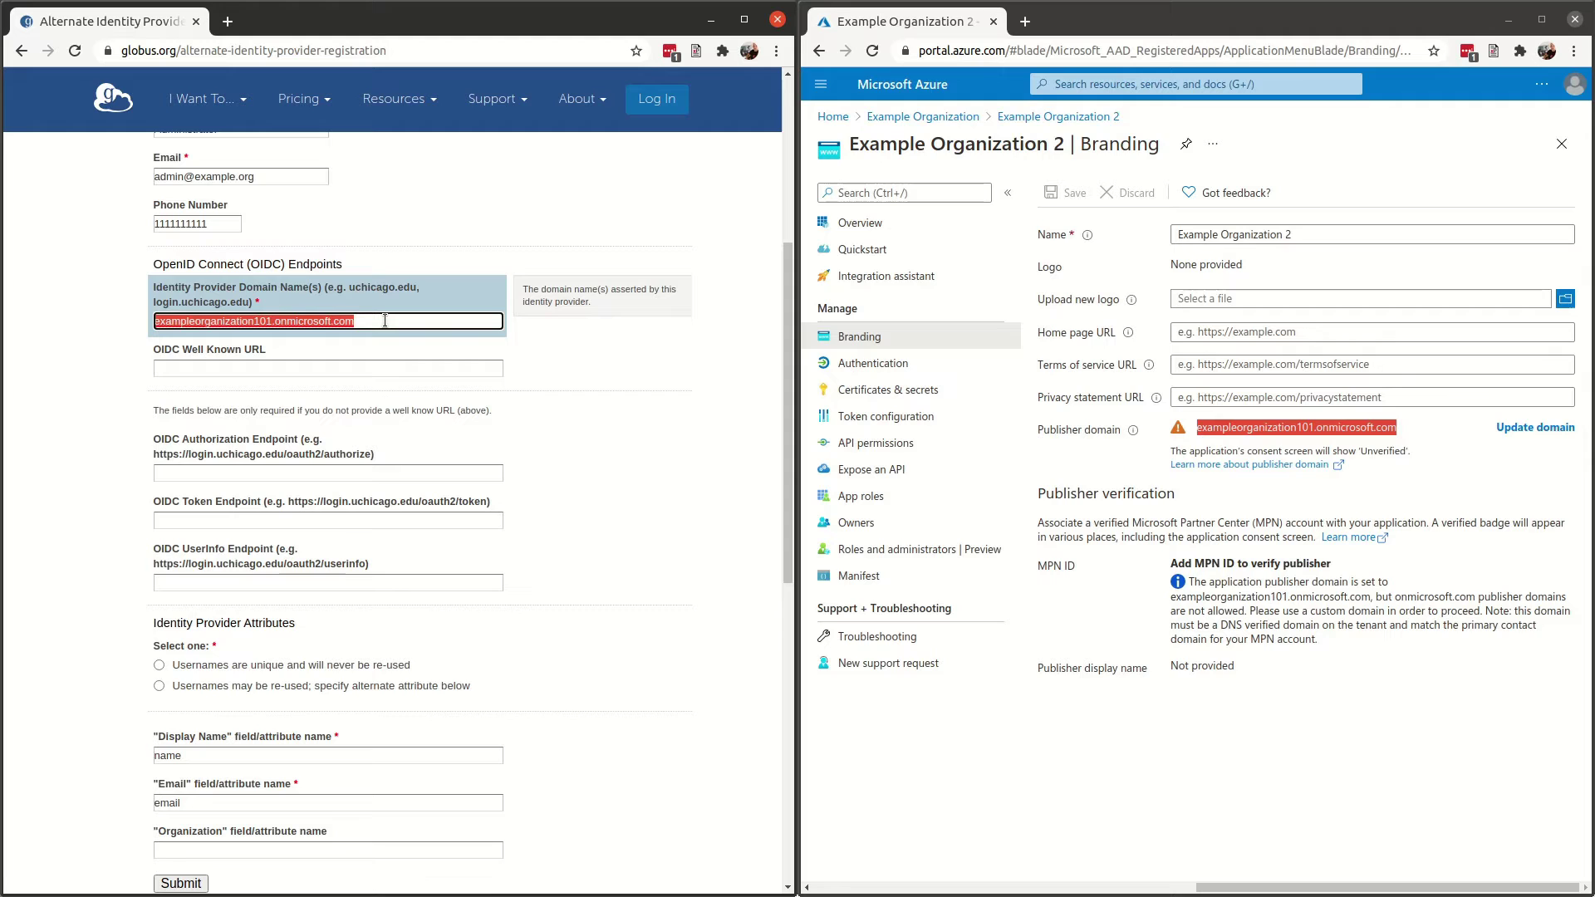
pyautogui.press('BackSpace')
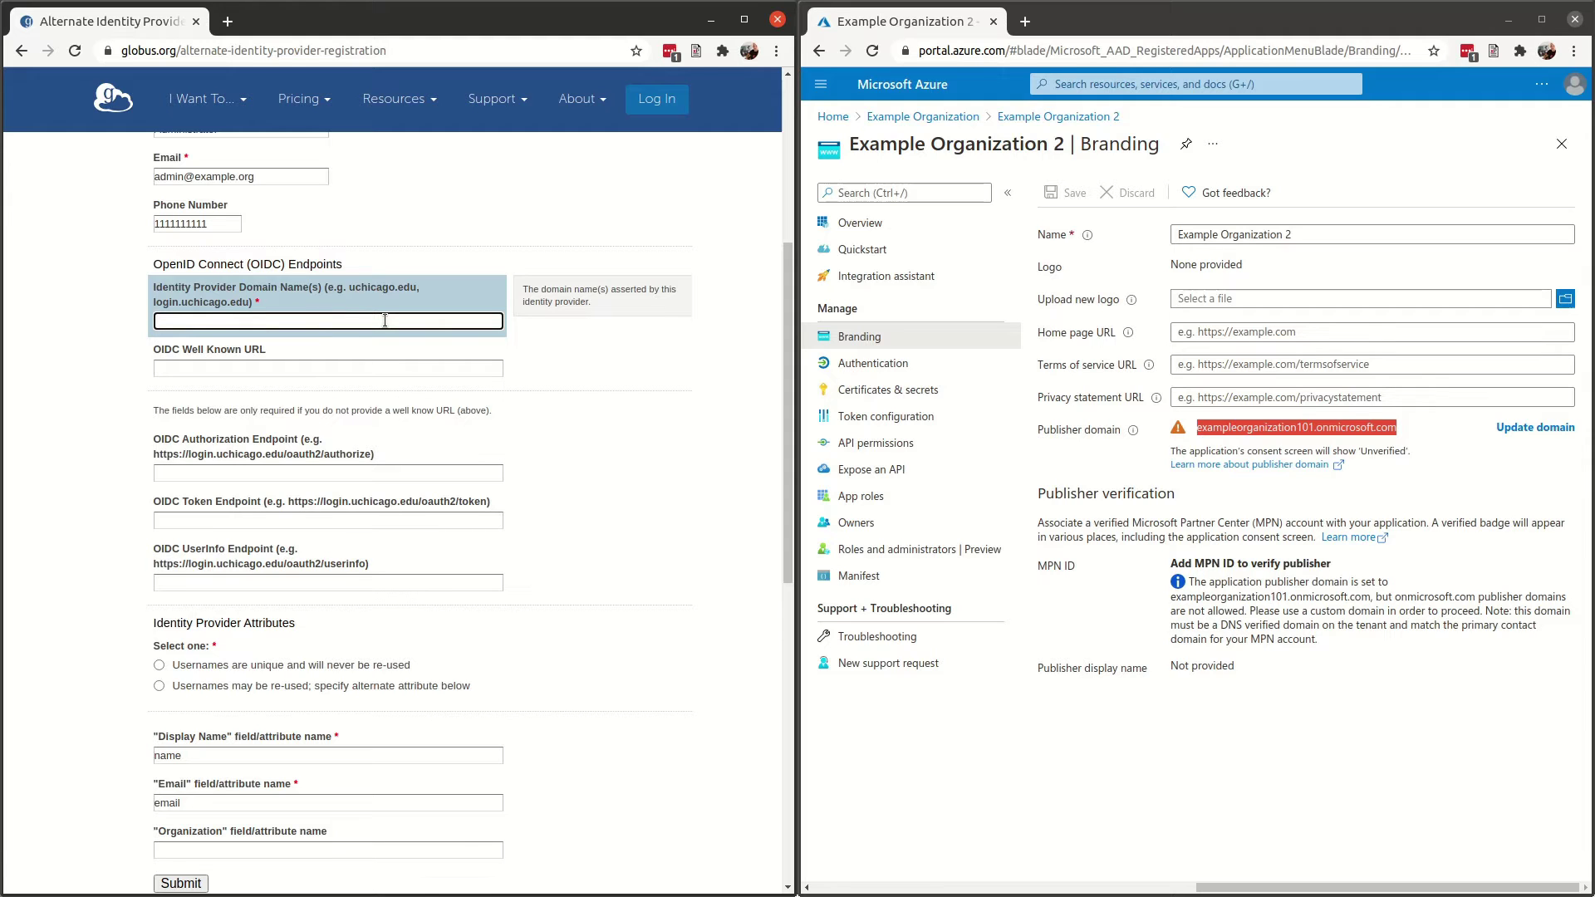
pyautogui.write('example.org, ')
pyautogui.write('example.co')
pyautogui.press('BackSpace')
pyautogui.press('BackSpace')
pyautogui.press('BackSpace')
pyautogui.press('BackSpace')
pyautogui.press('BackSpace')
pyautogui.press('BackSpace')
pyautogui.press('BackSpace')
pyautogui.write('users.example.org')
pyautogui.press('Tab')
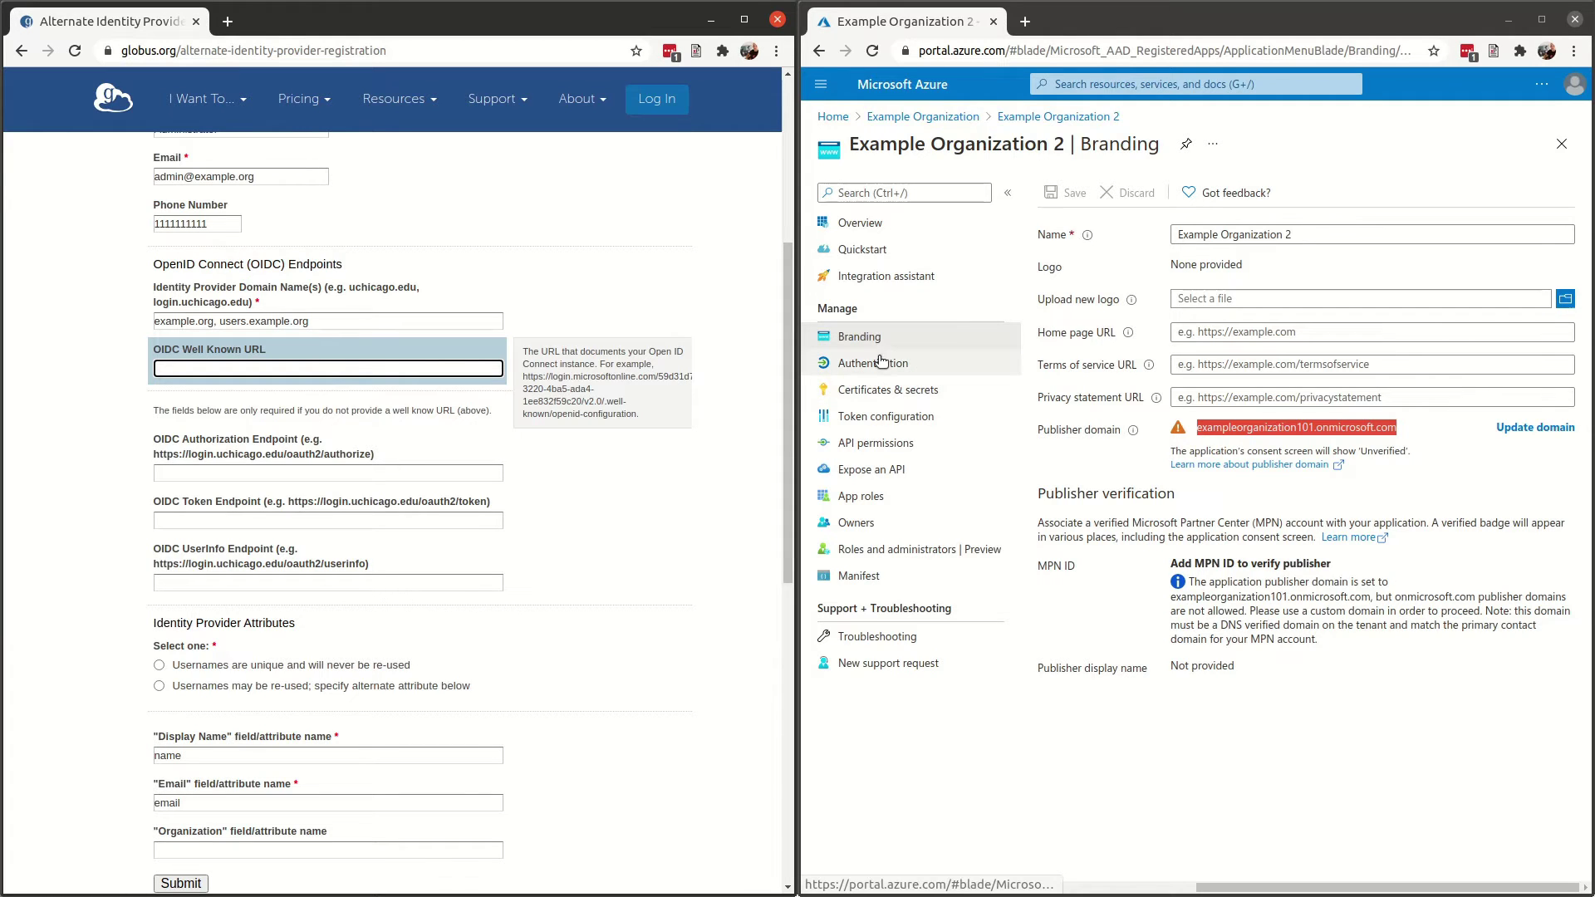
# - Copy the OpenID Connect metadata document URL from the application's endpoints into the OIDC Well Known URL field
pyautogui.click(882, 229)
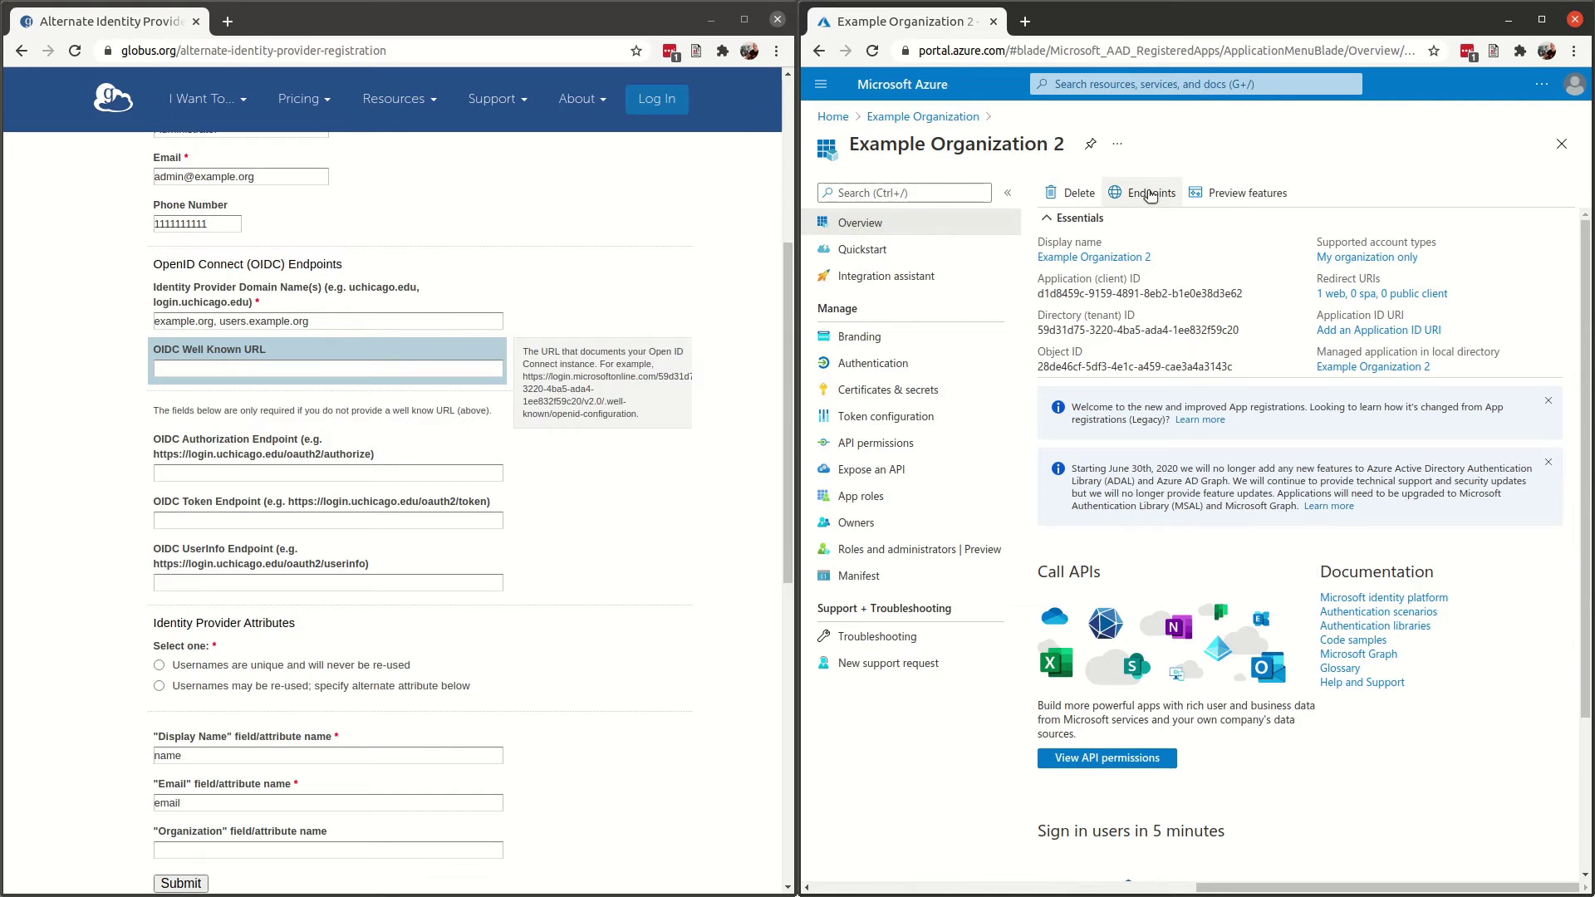
pyautogui.click(1150, 195)
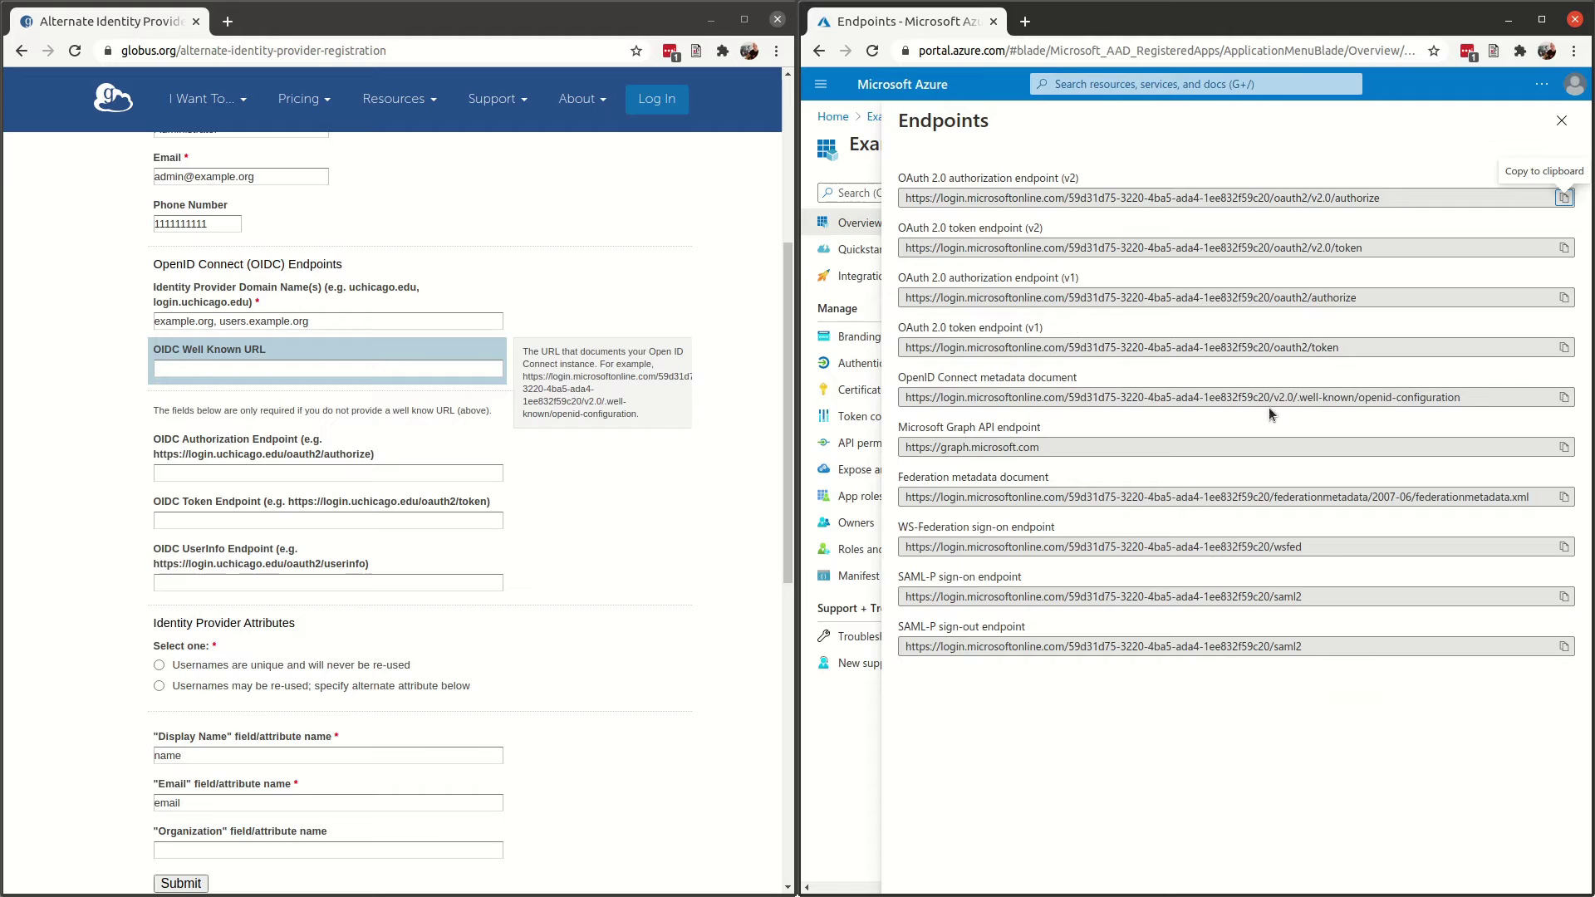
pyautogui.click(1560, 399)
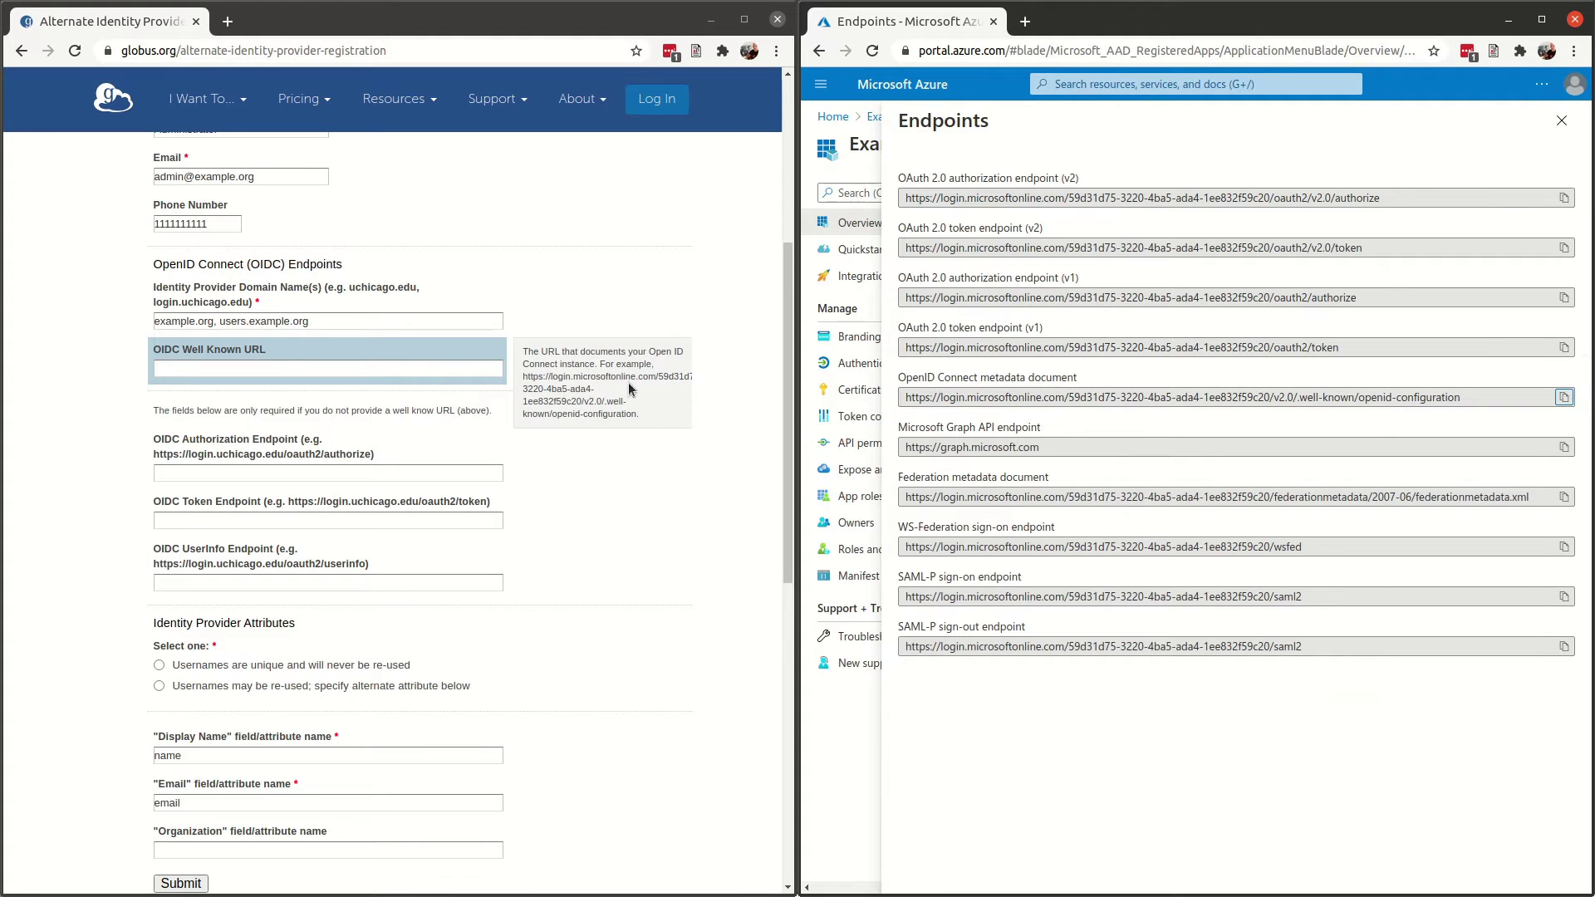
pyautogui.click(307, 362)
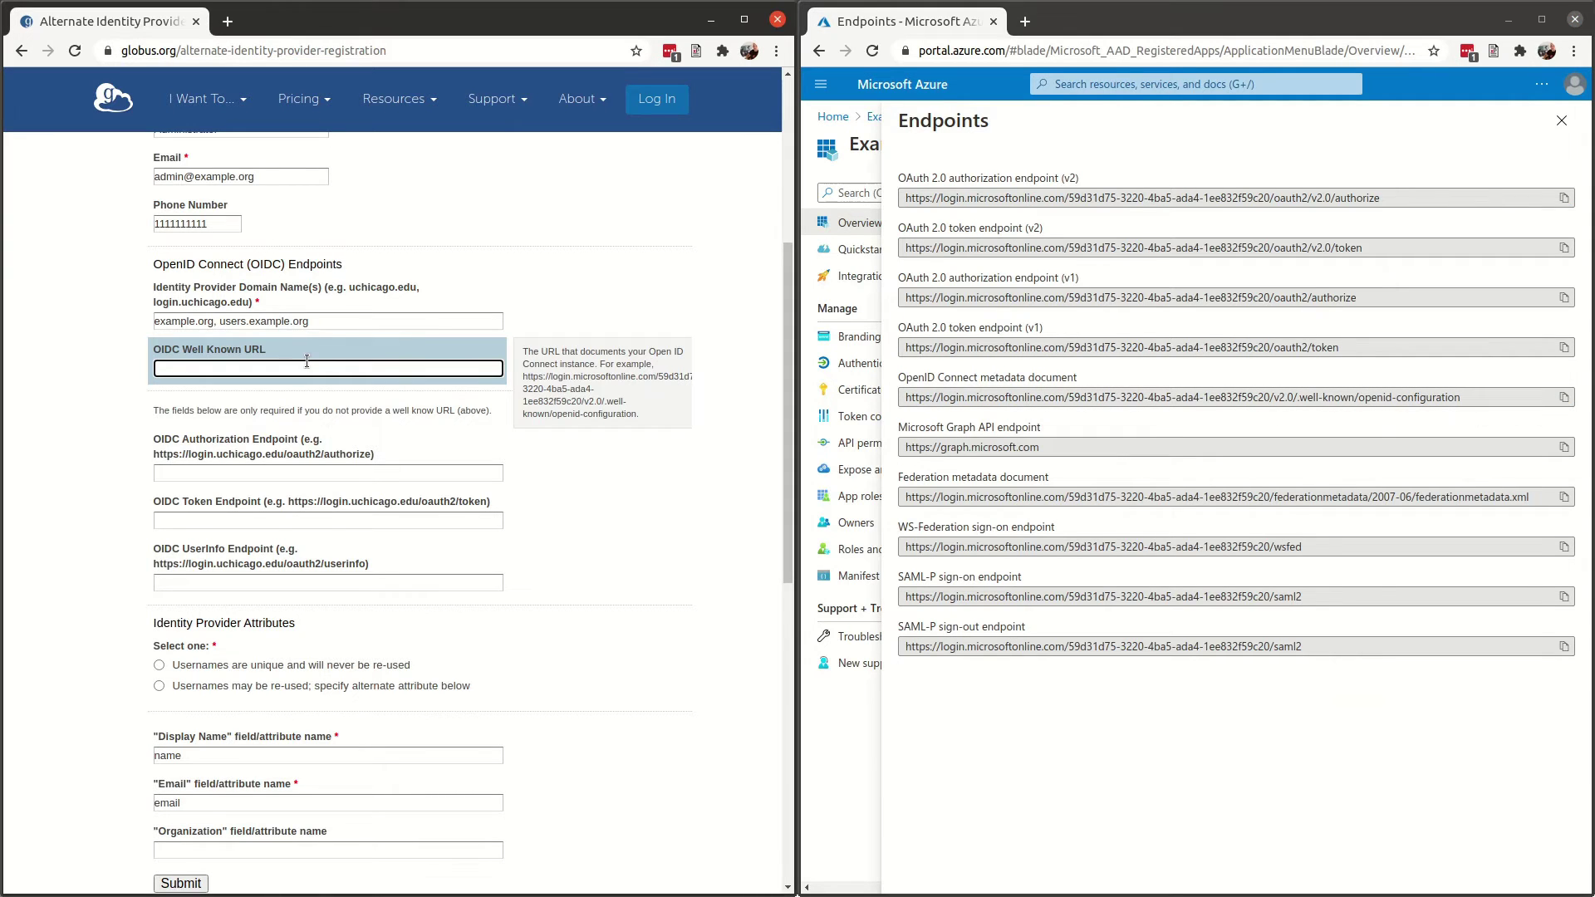
pyautogui.hotkey('ctrl', 'v')
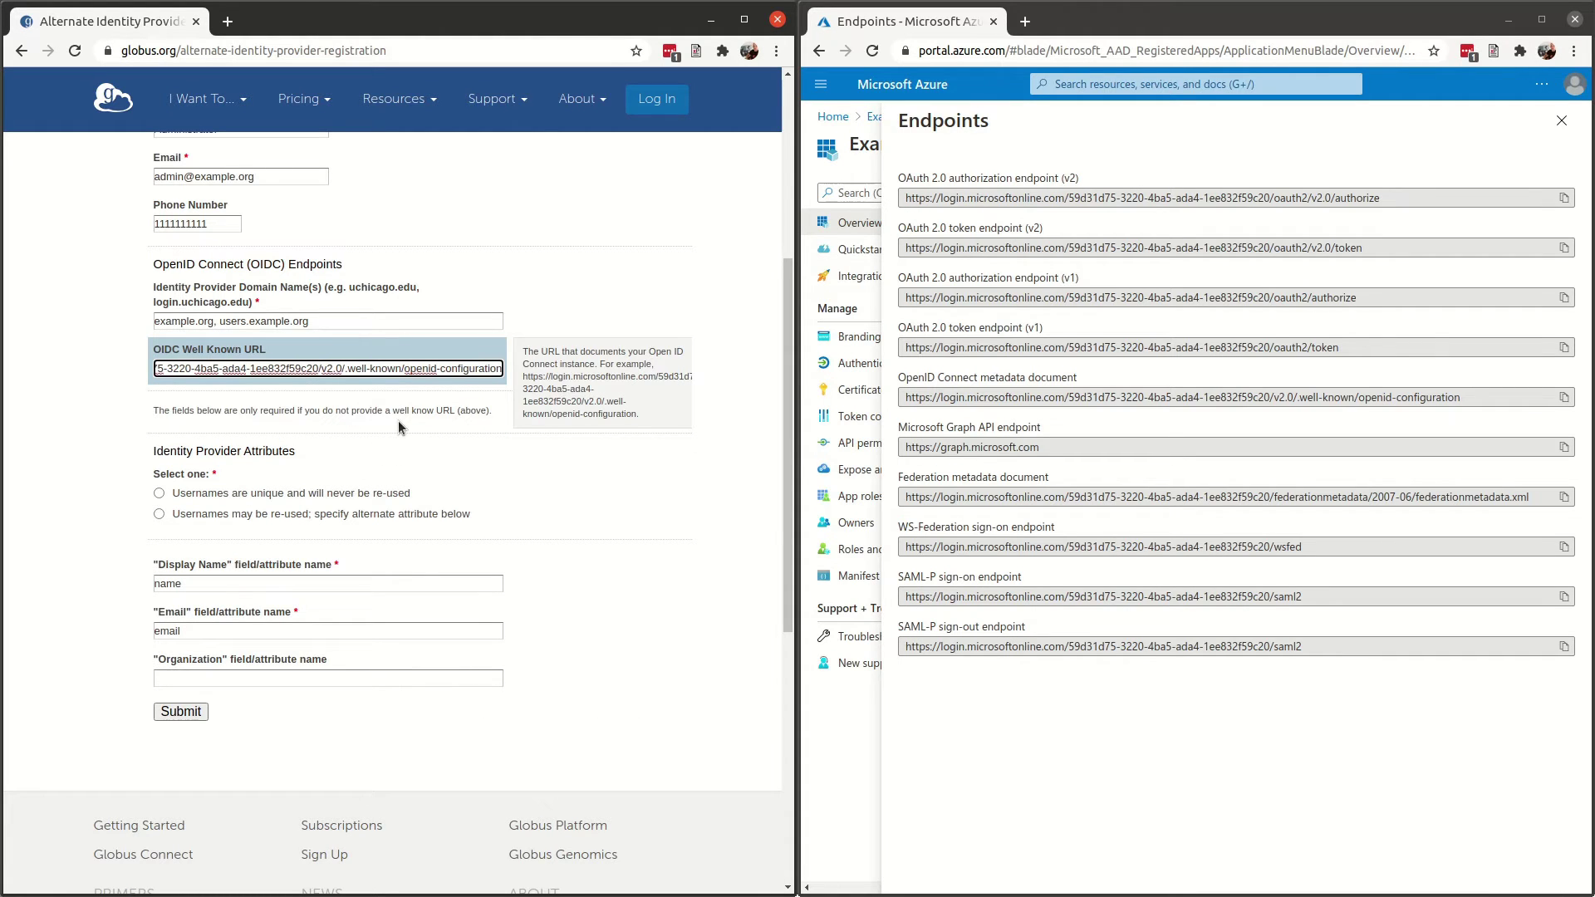
pyautogui.click(844, 717)
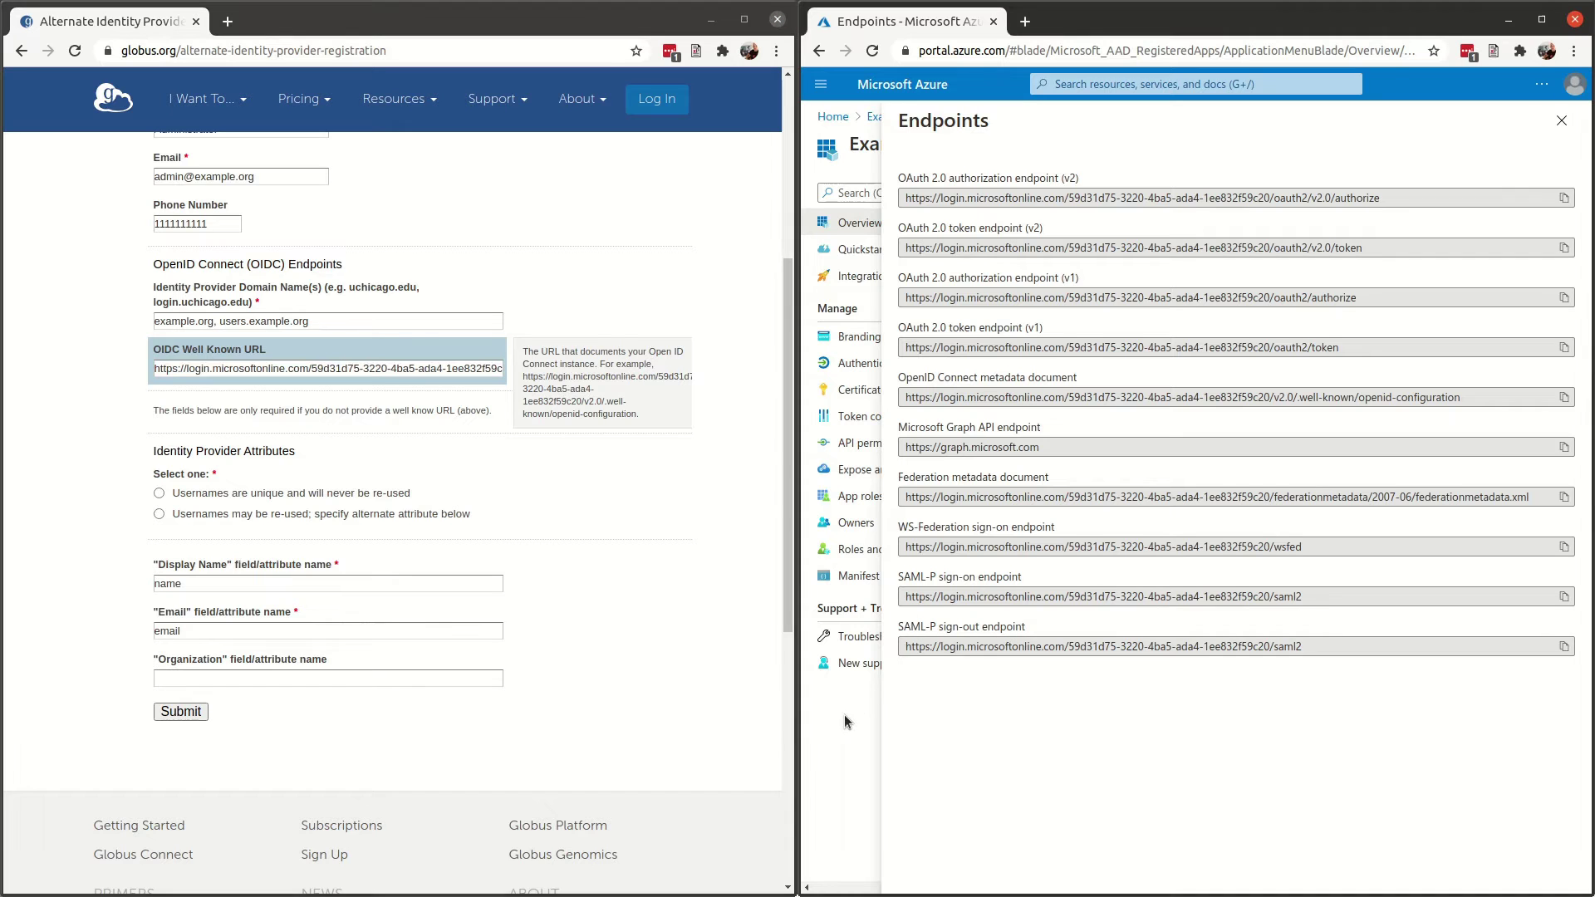
pyautogui.click(1561, 120)
# - Close the endpoints list and mark usernames as unique and never re-used in the identity provider attributes
pyautogui.moveTo(170, 476)
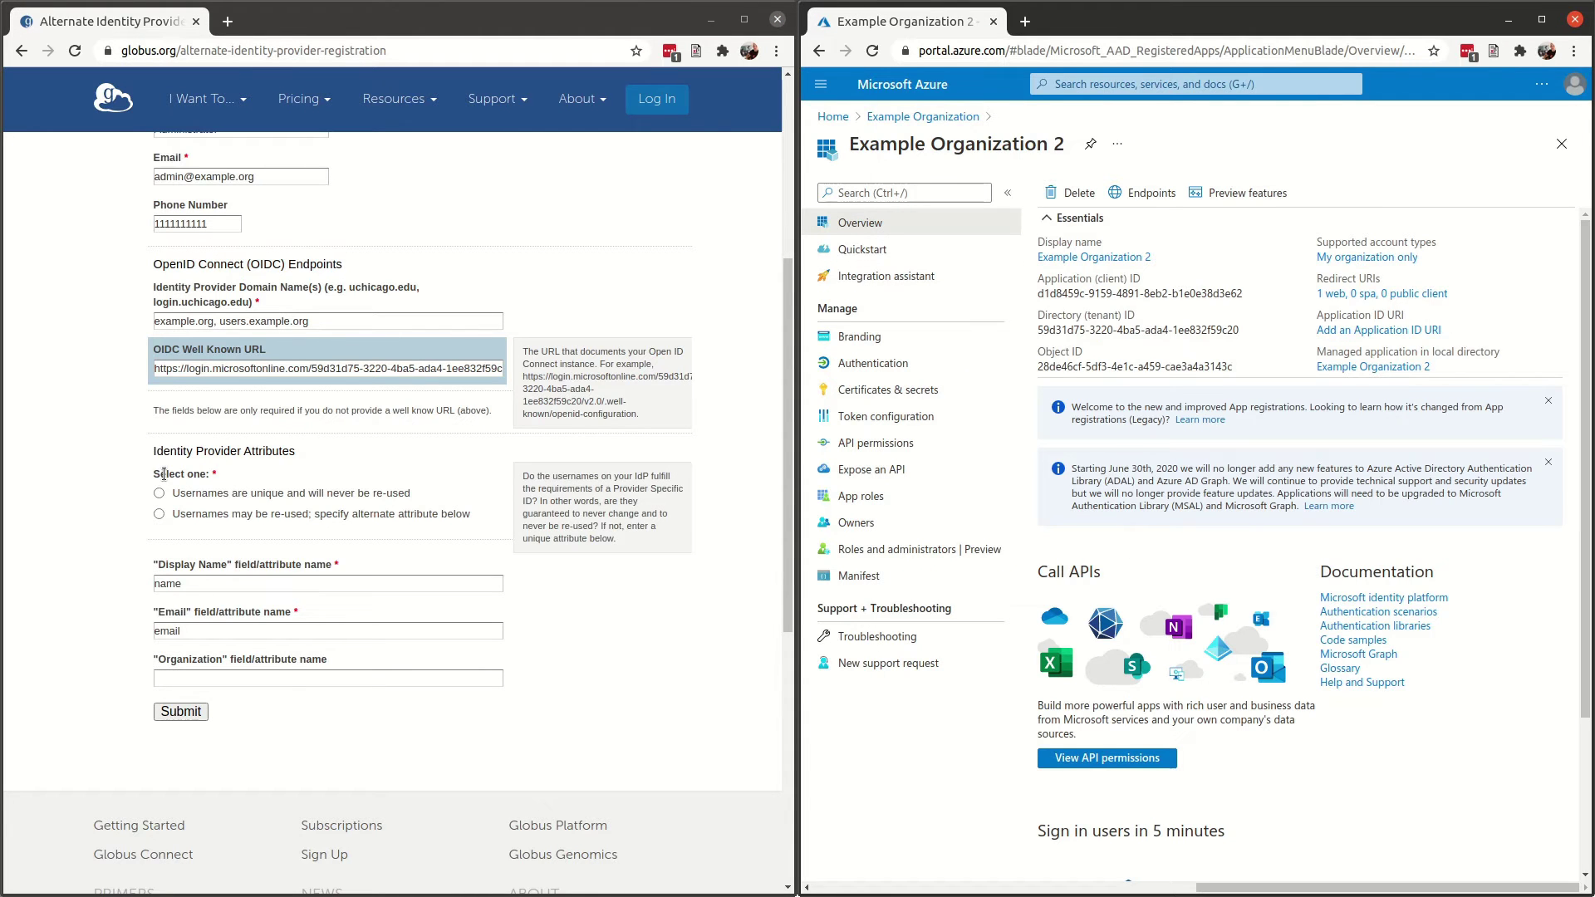
pyautogui.scroll(-1, 164, 475)
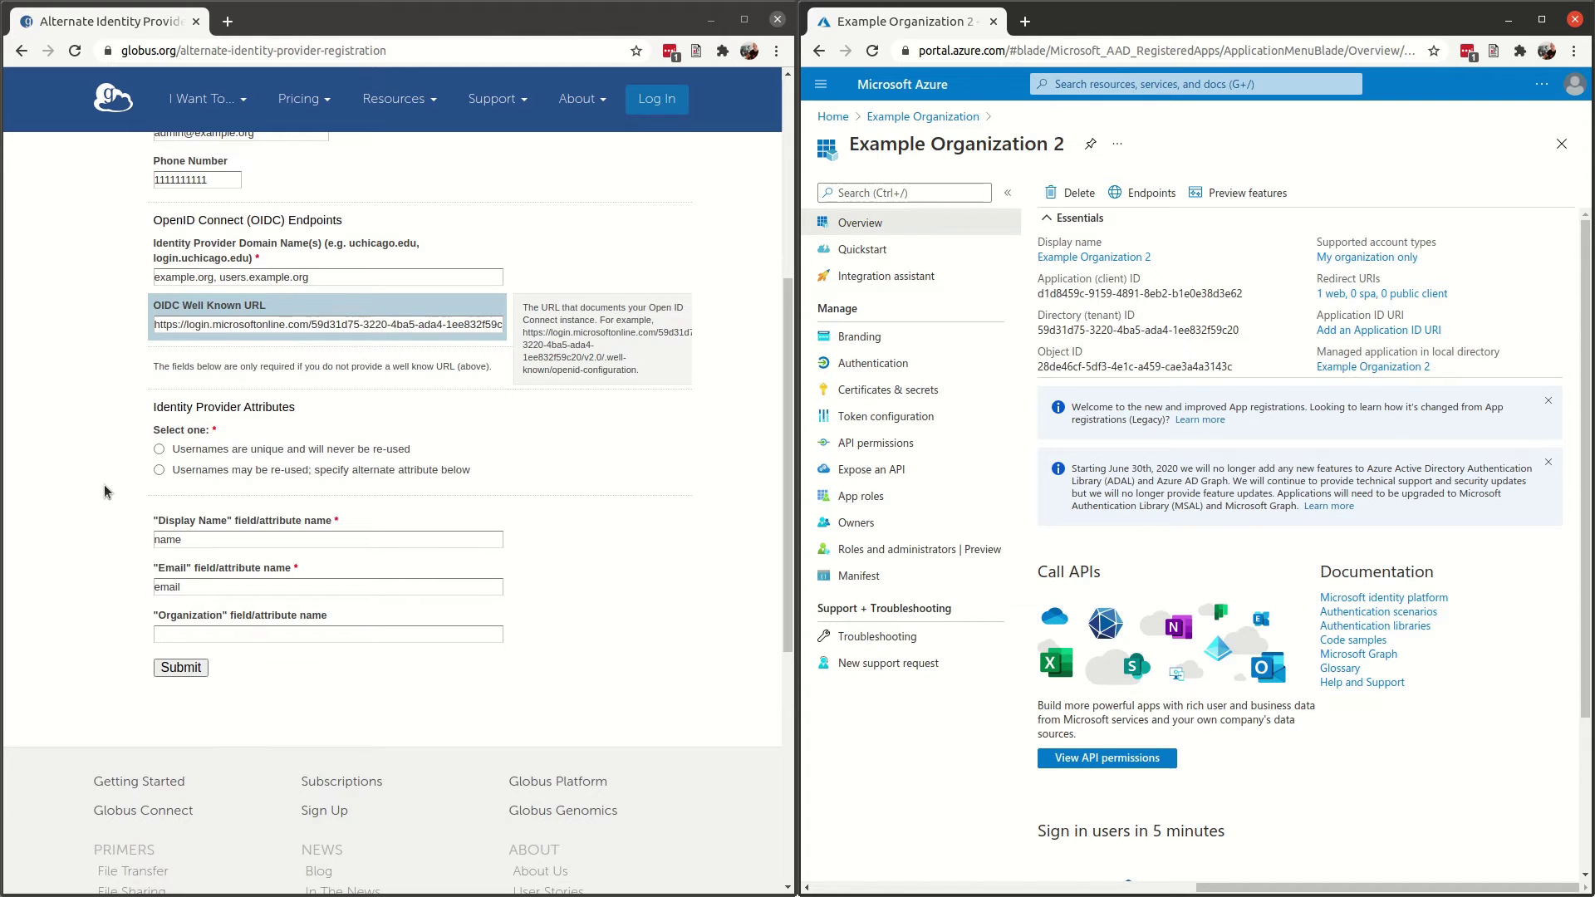
pyautogui.scroll(-1, 99, 506)
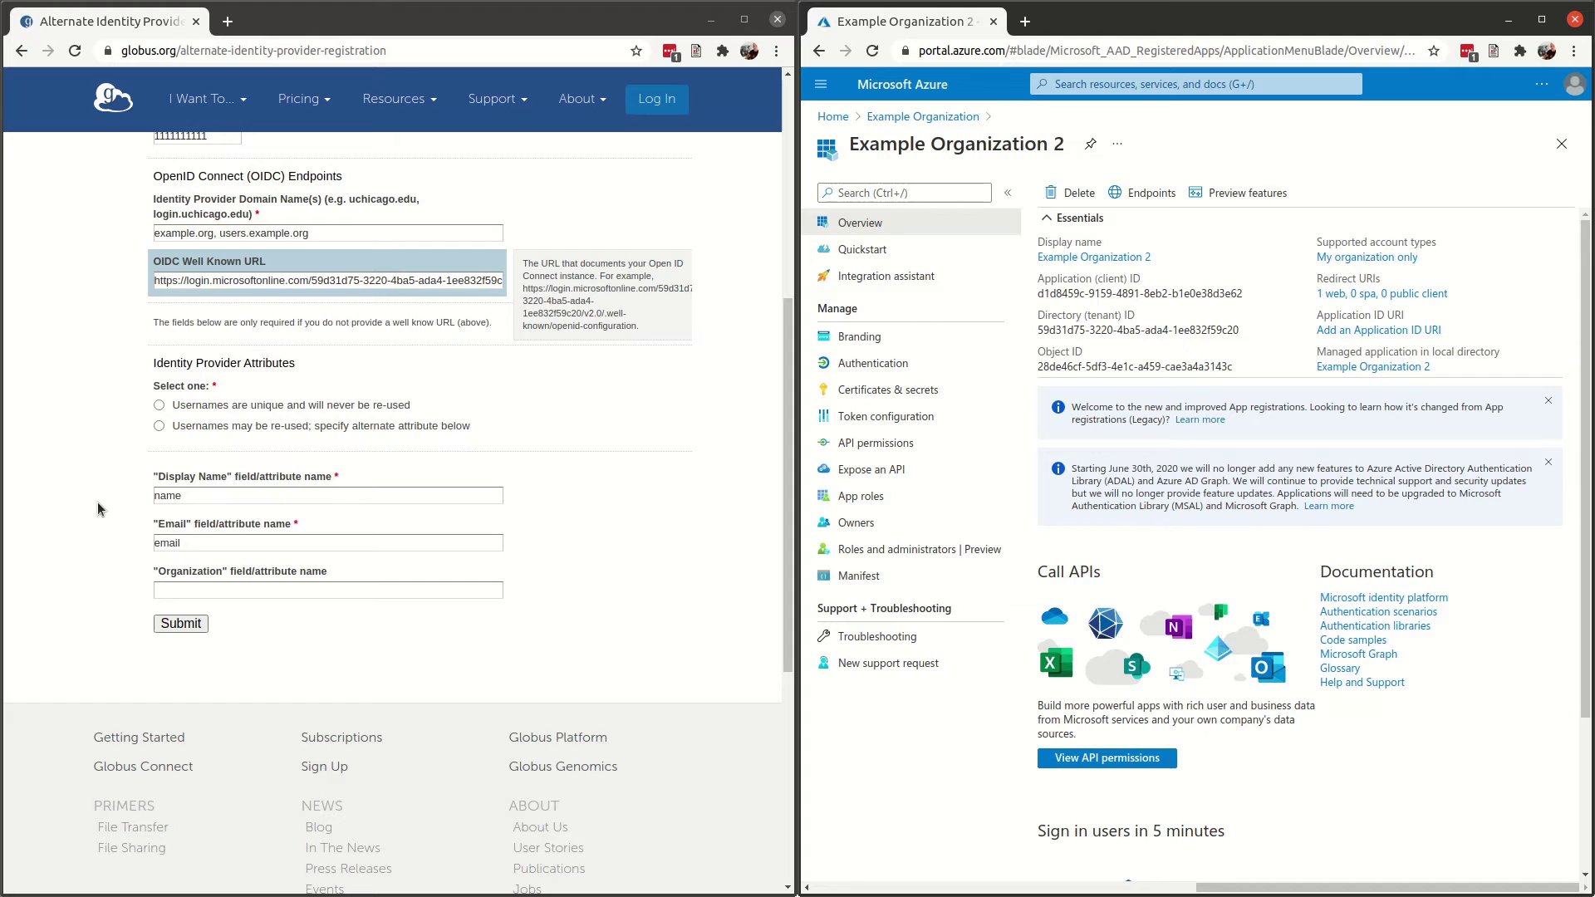
pyautogui.moveTo(162, 415)
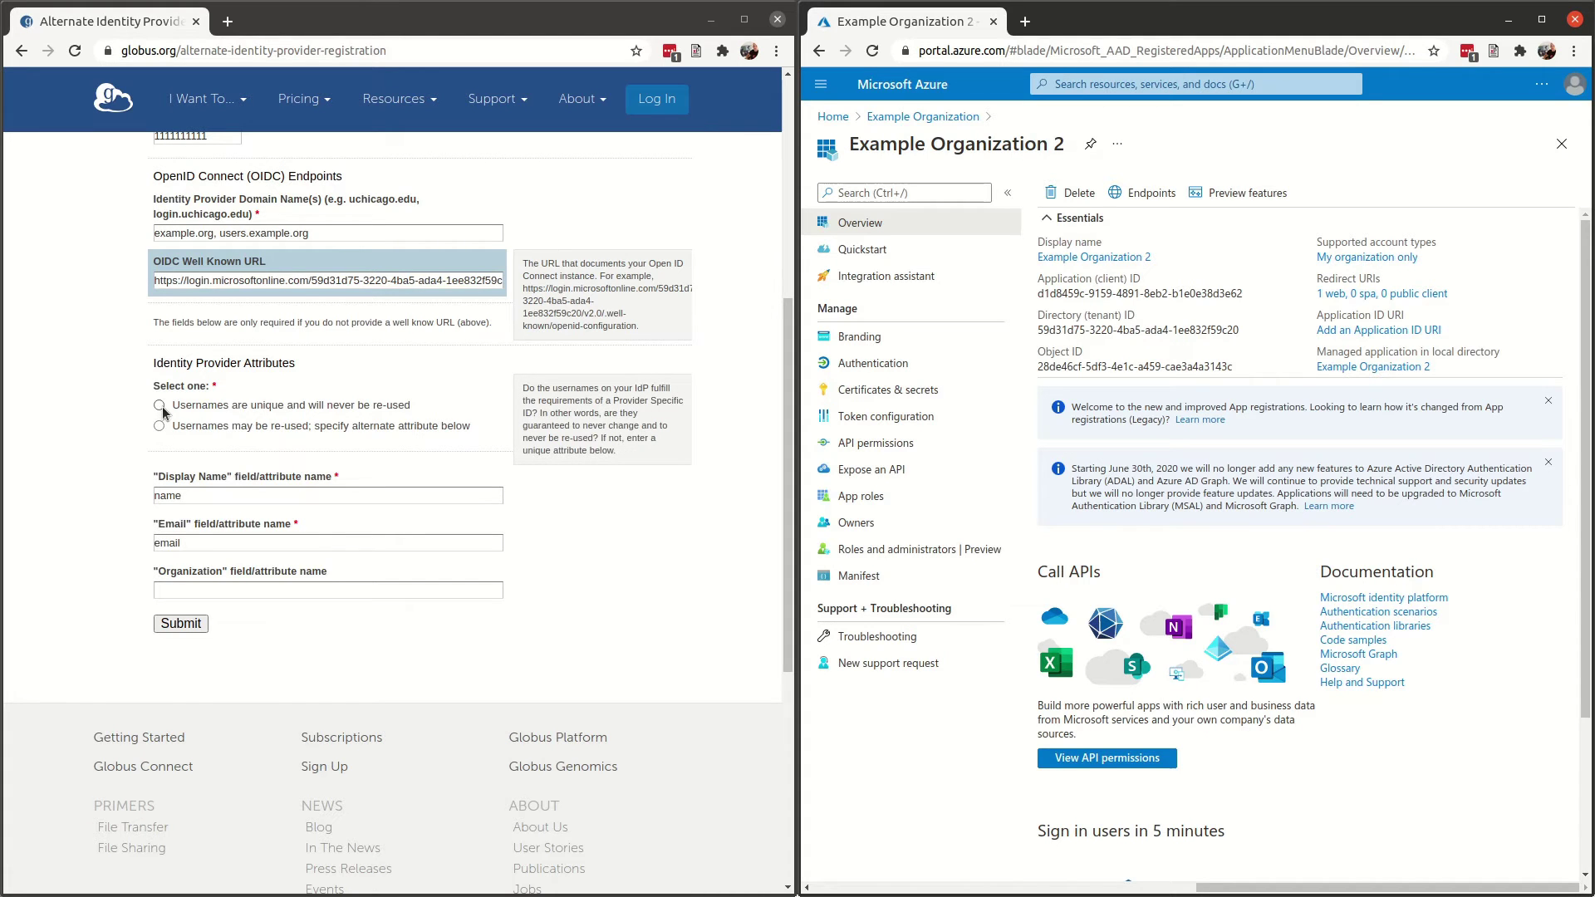
pyautogui.click(160, 406)
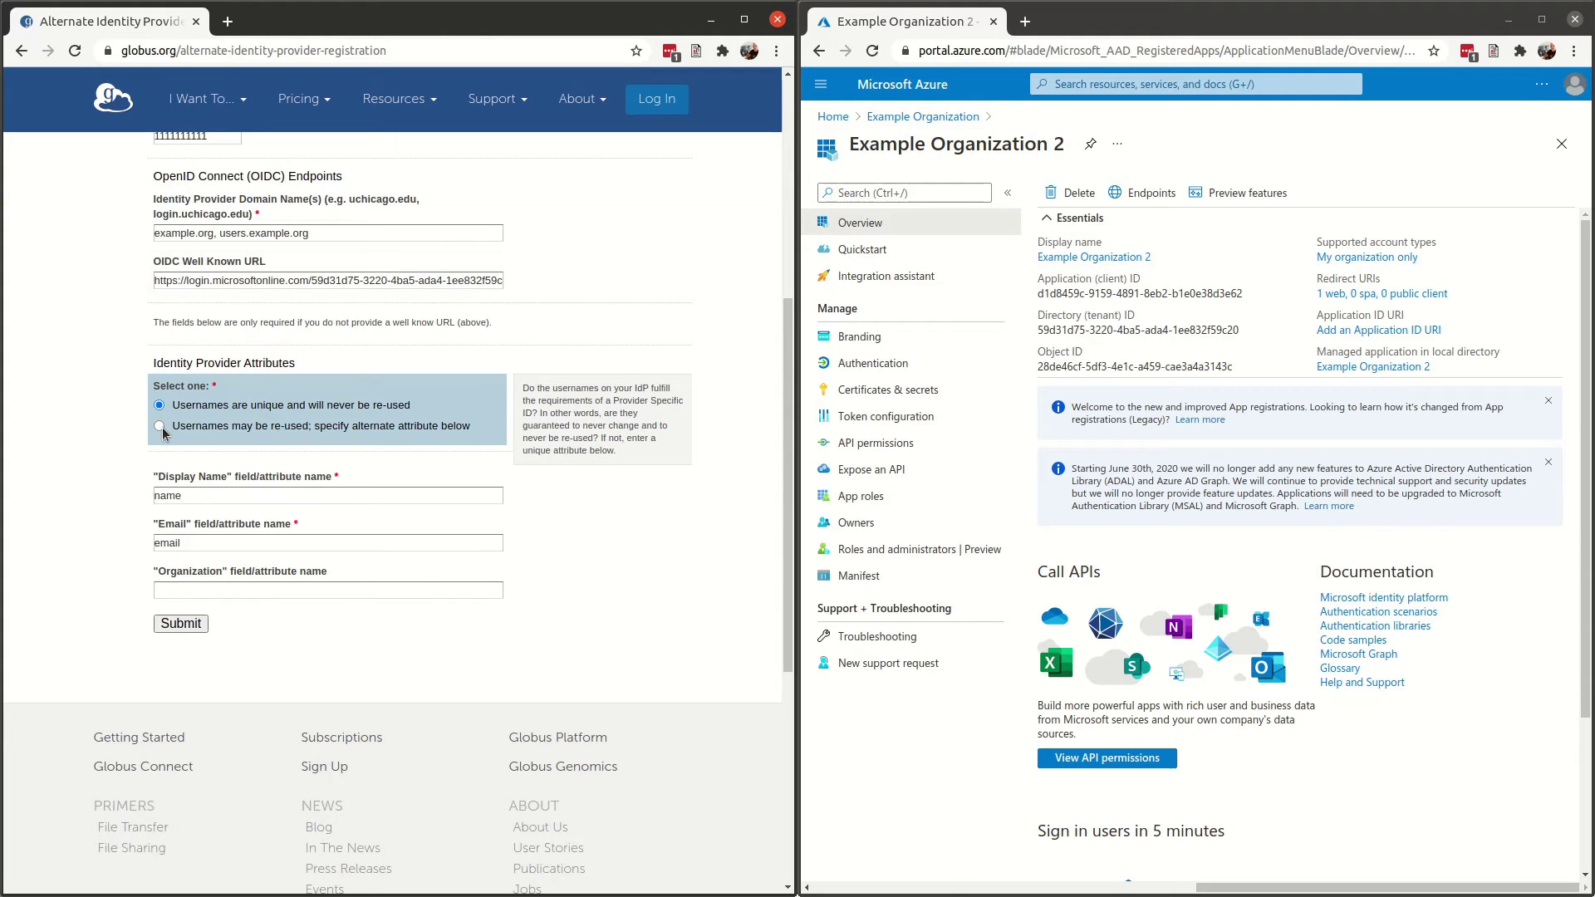
# - Try the re-usable usernames option with alternate unique user attribute "claim_for_usernames_that_is_immutable", clear it and reselect unique usernames
pyautogui.click(160, 426)
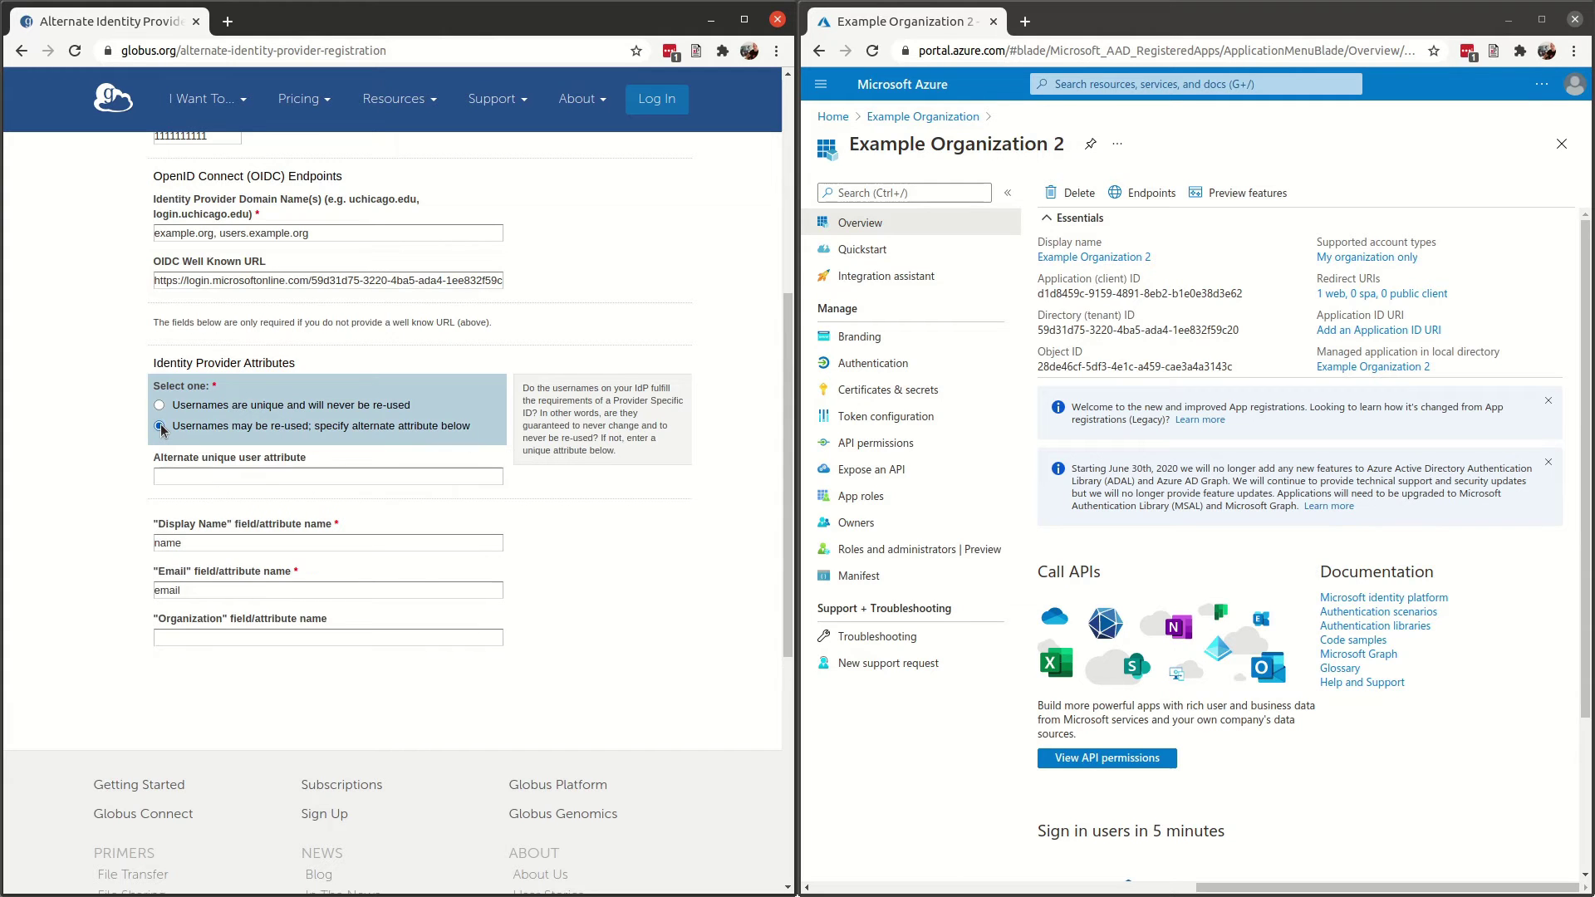
pyautogui.click(215, 473)
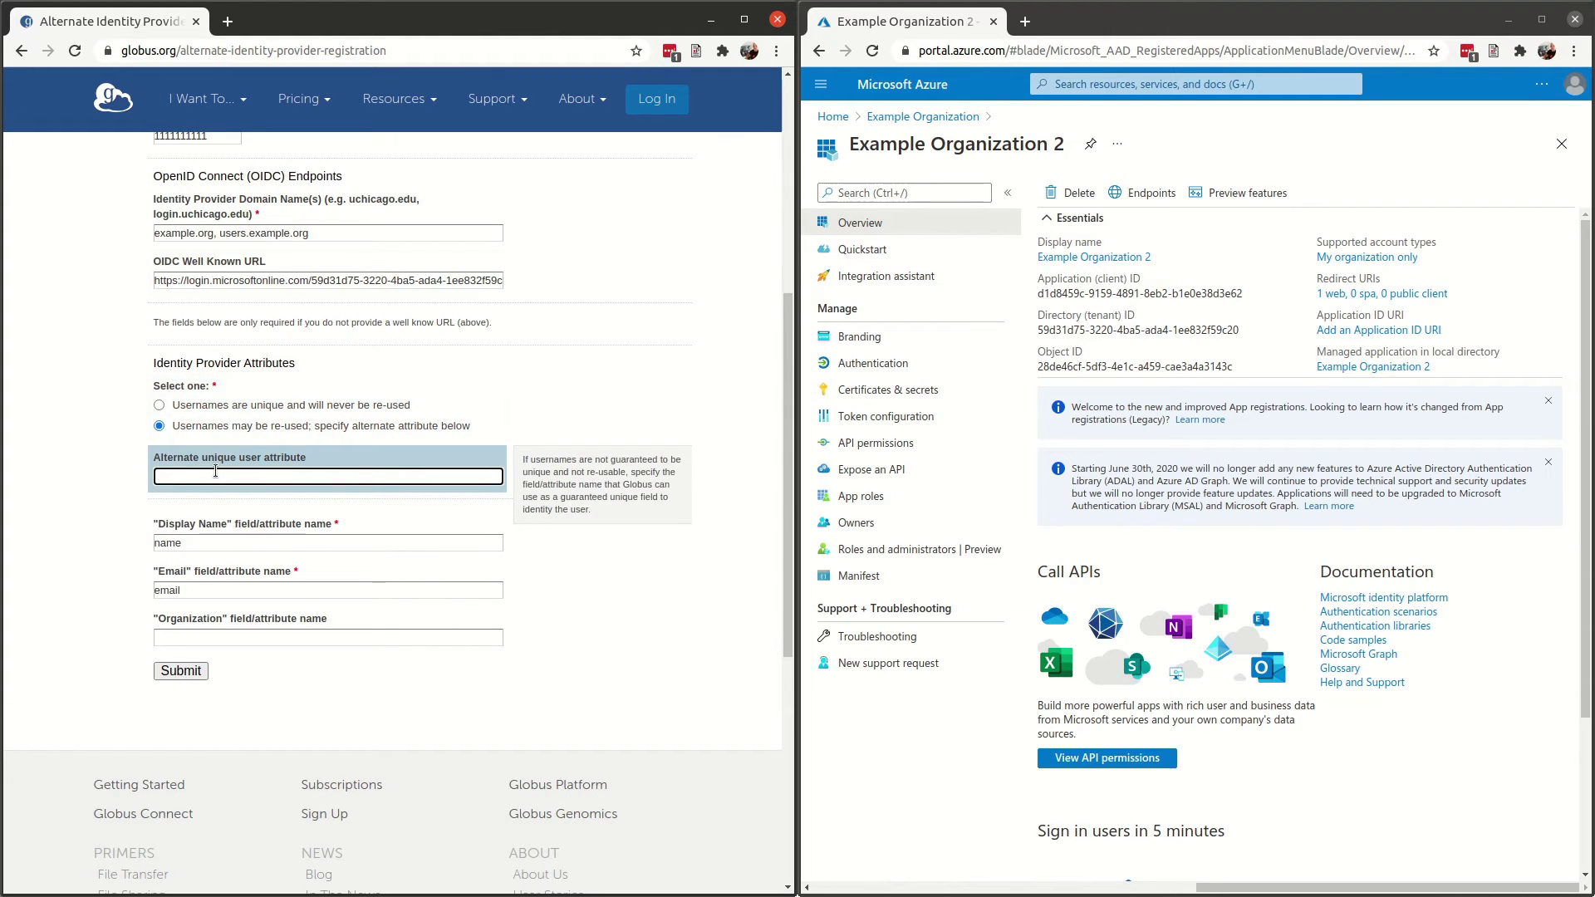
pyautogui.write('claim_for_usernames_that_is_immutable')
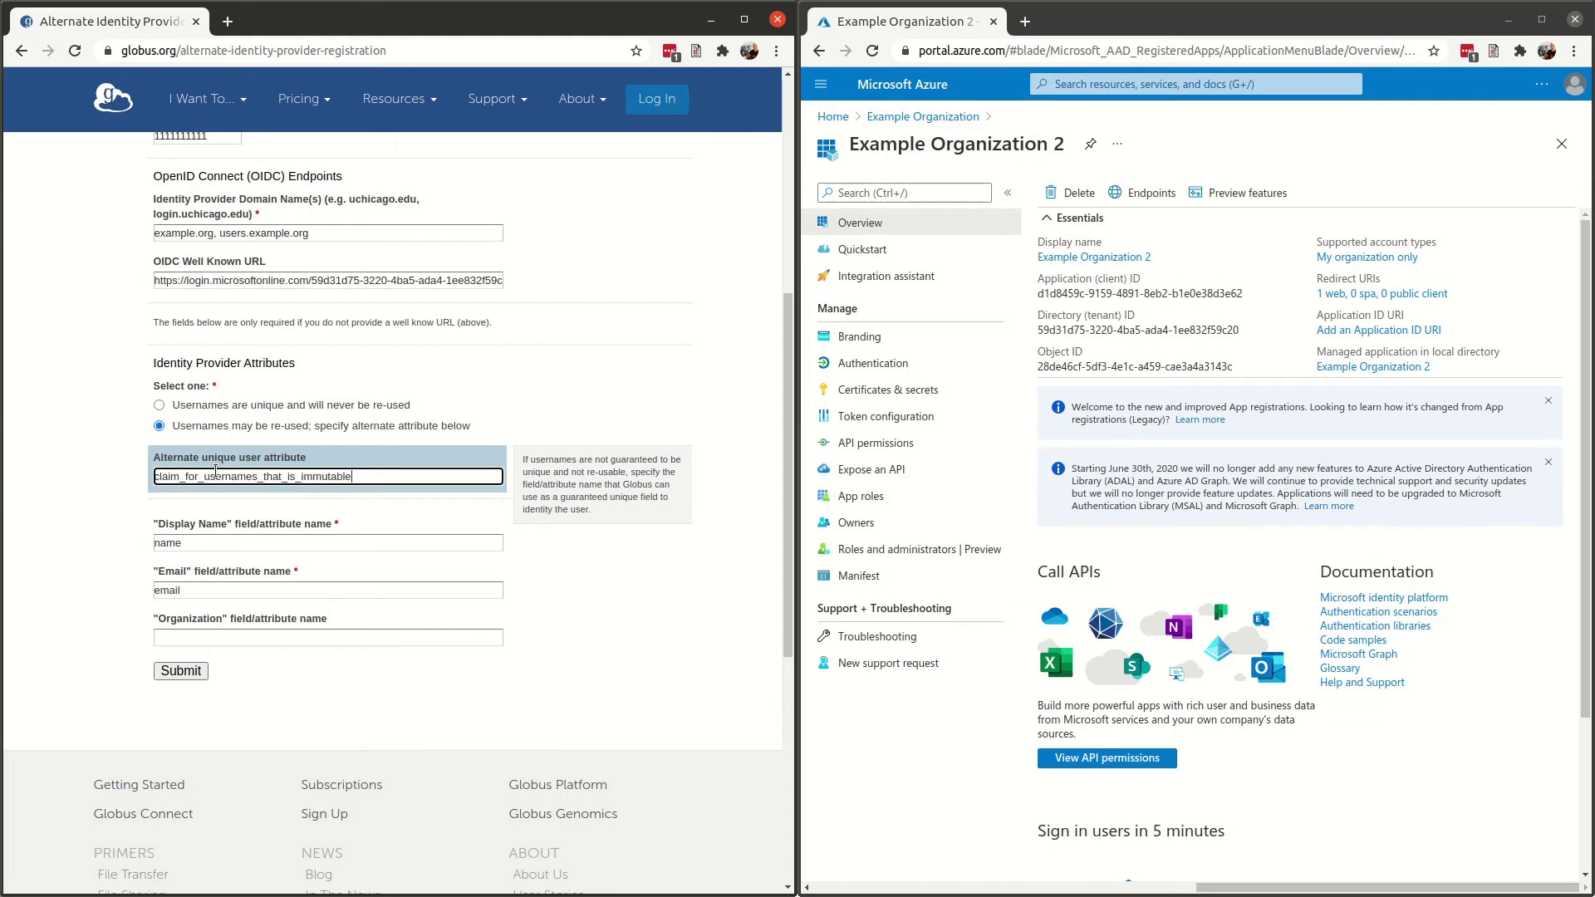
pyautogui.hotkey('ctrl', 'a')
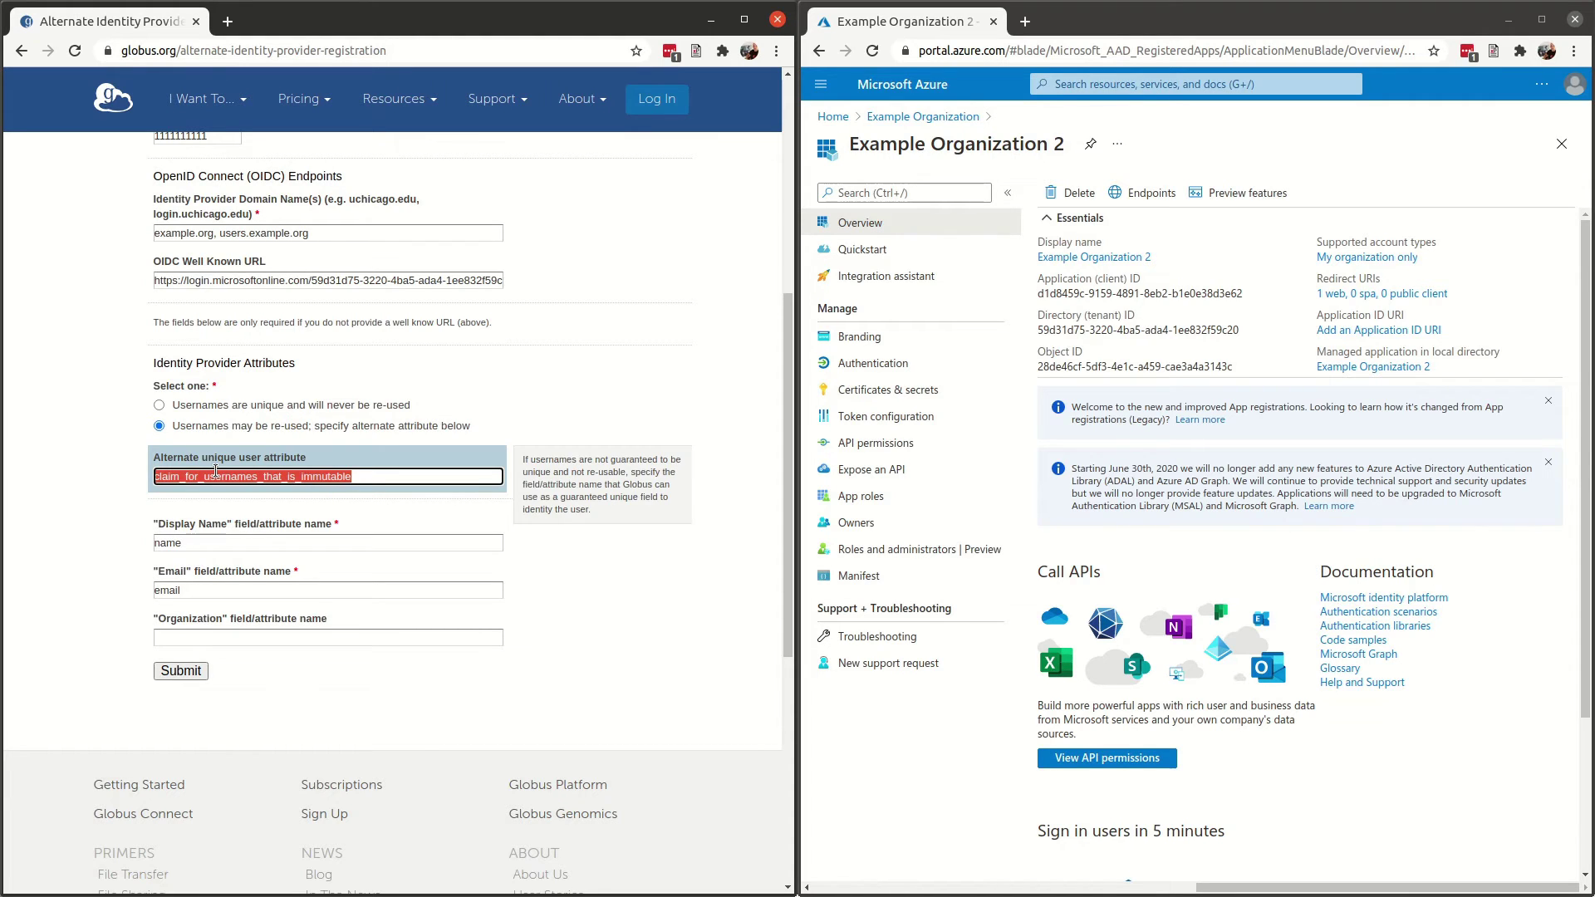
pyautogui.press('BackSpace')
pyautogui.click(159, 404)
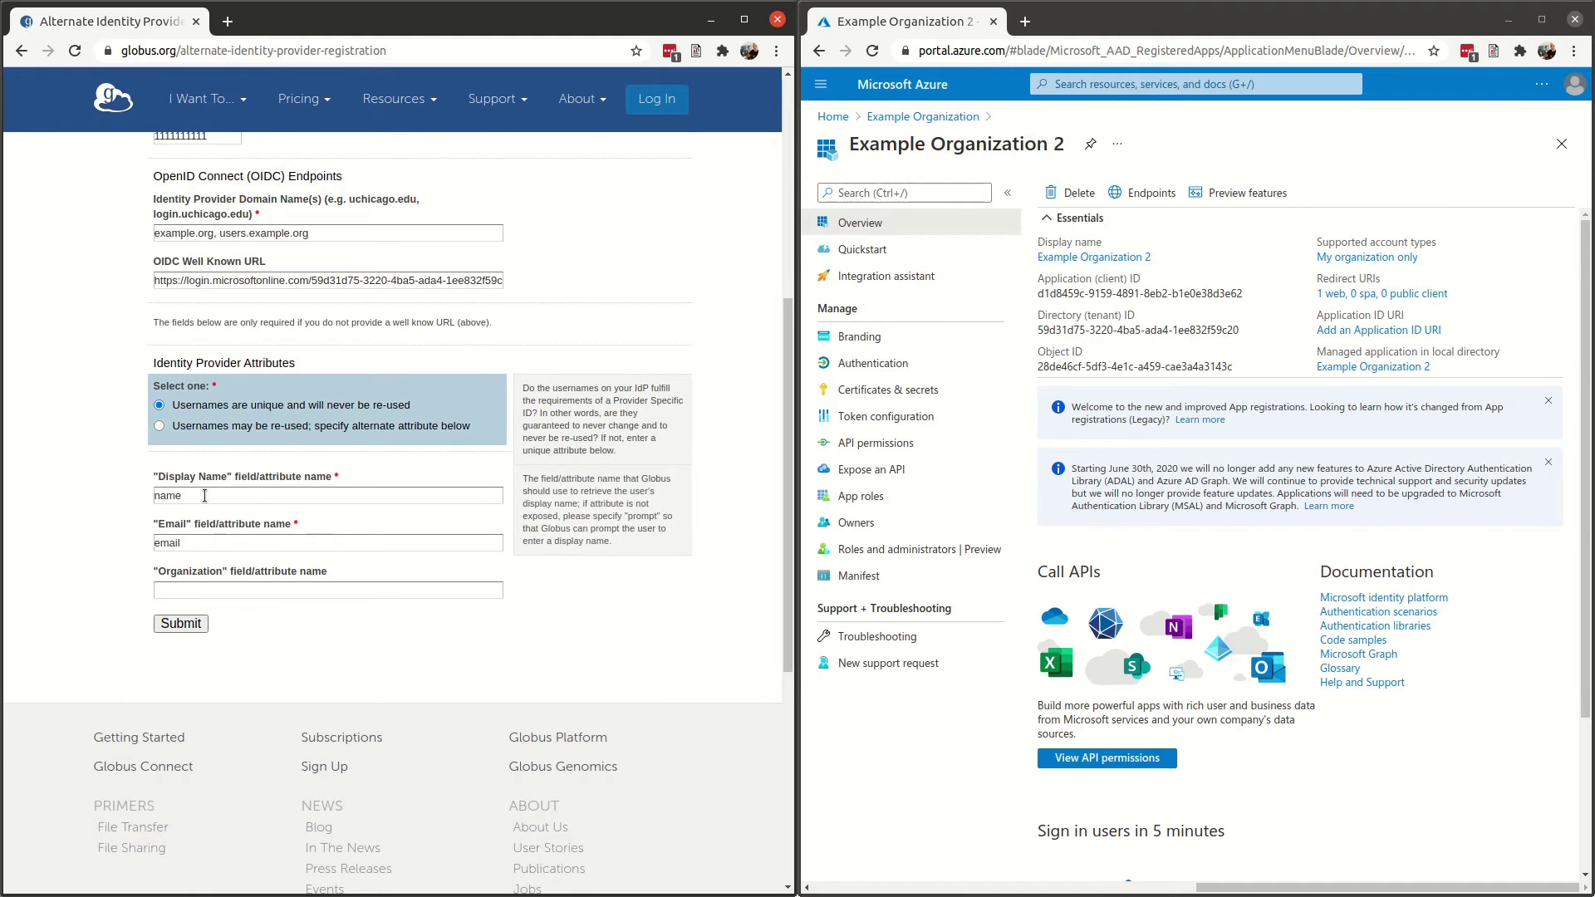
# - Review the display name, email and organization attribute fields of the registration form
pyautogui.press('Tab')
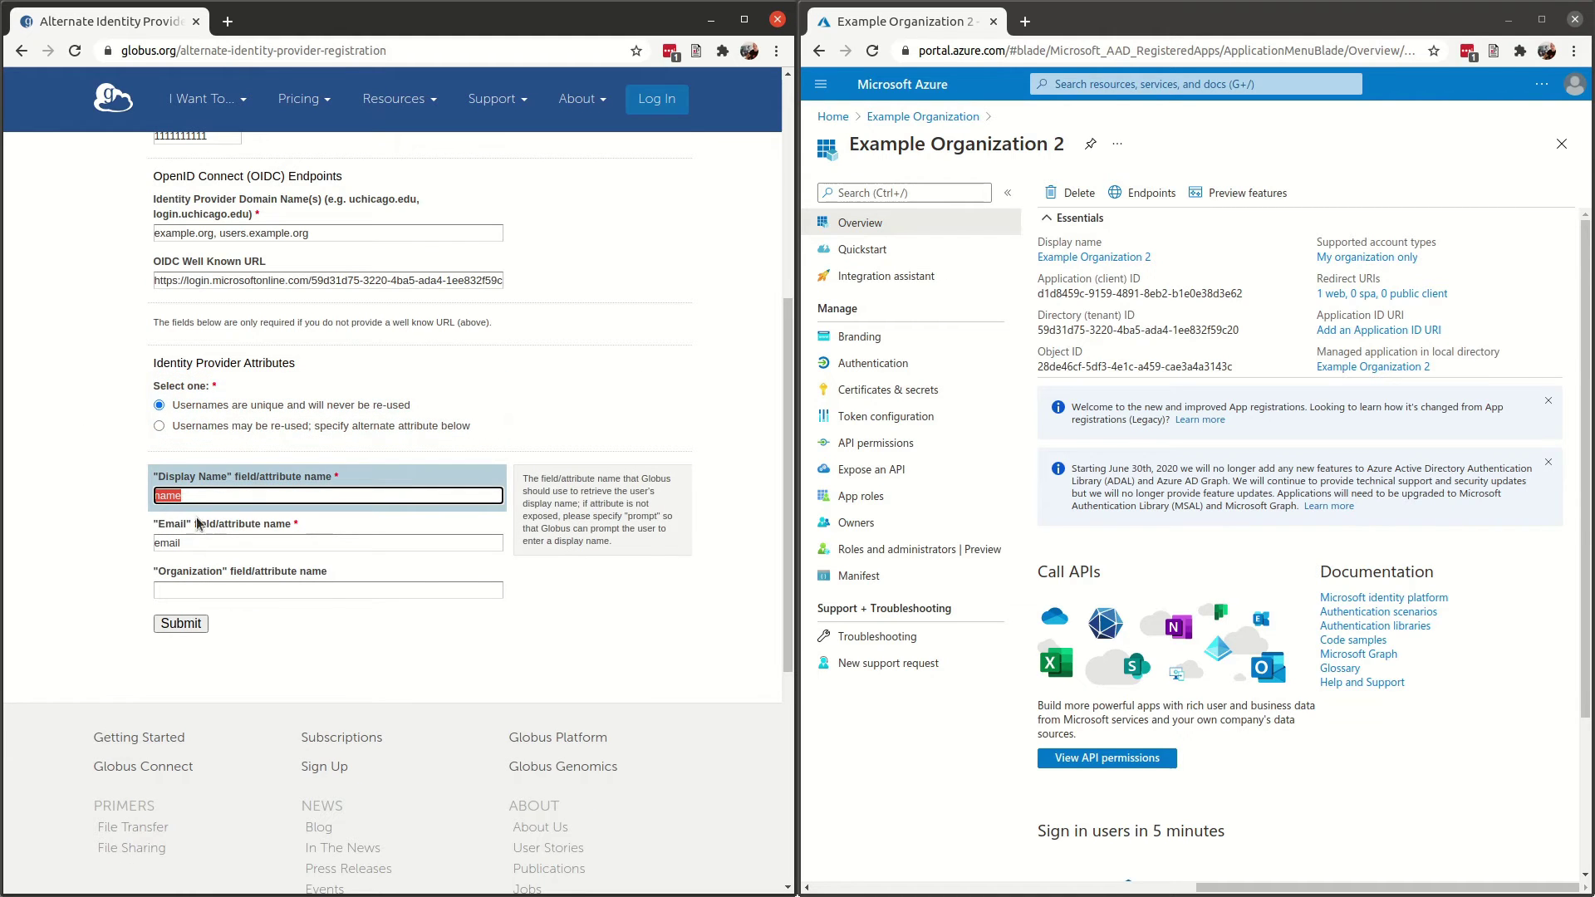
pyautogui.press('Tab')
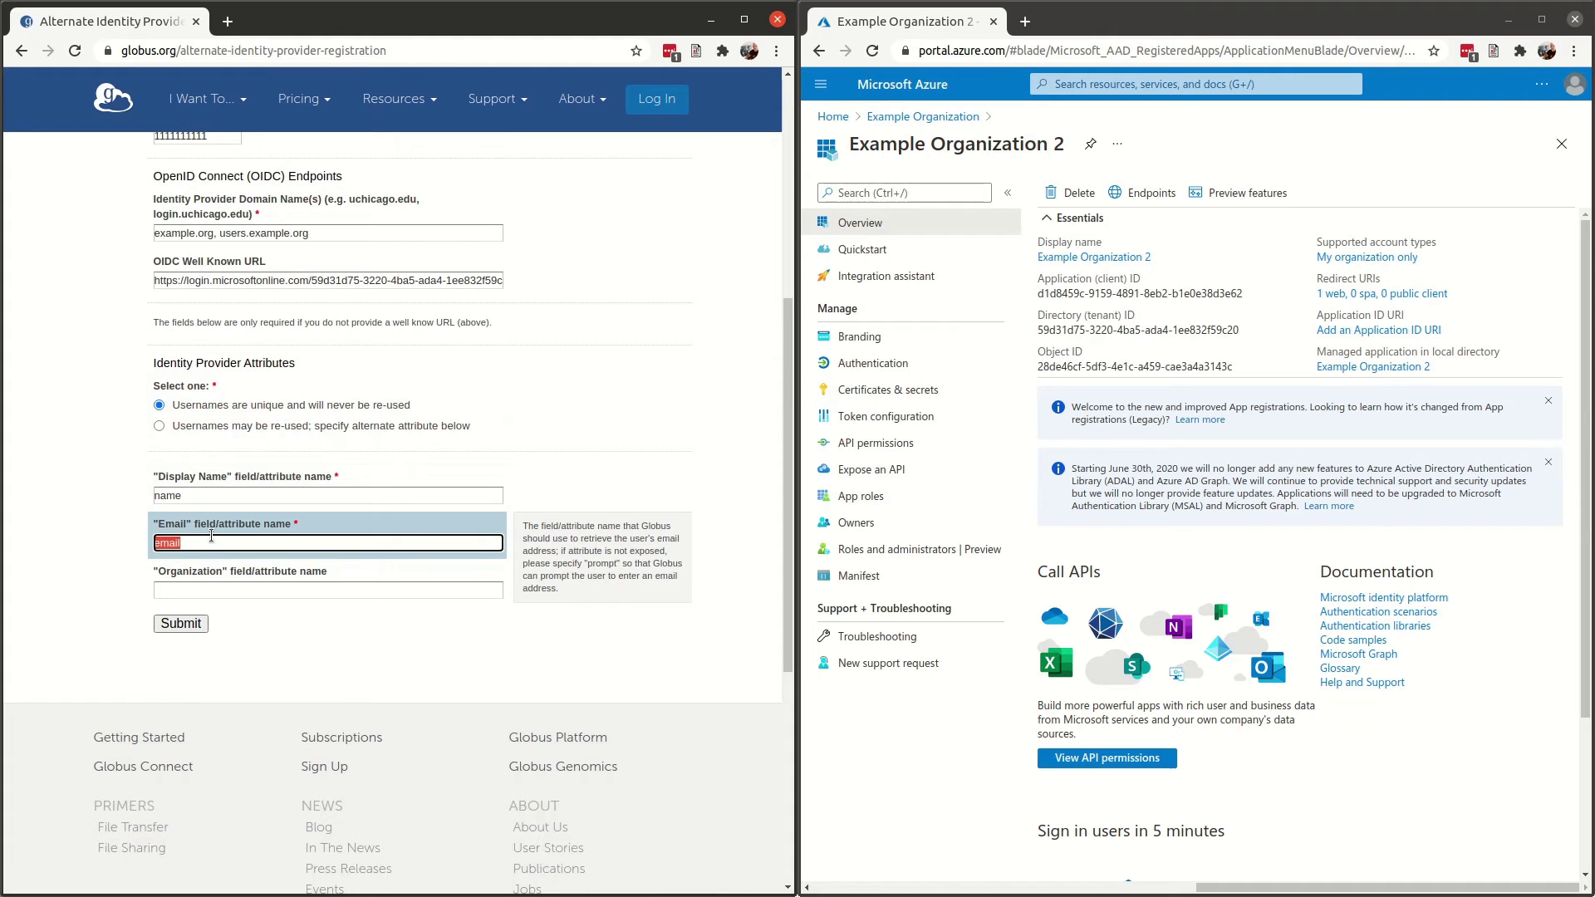
pyautogui.press('Tab')
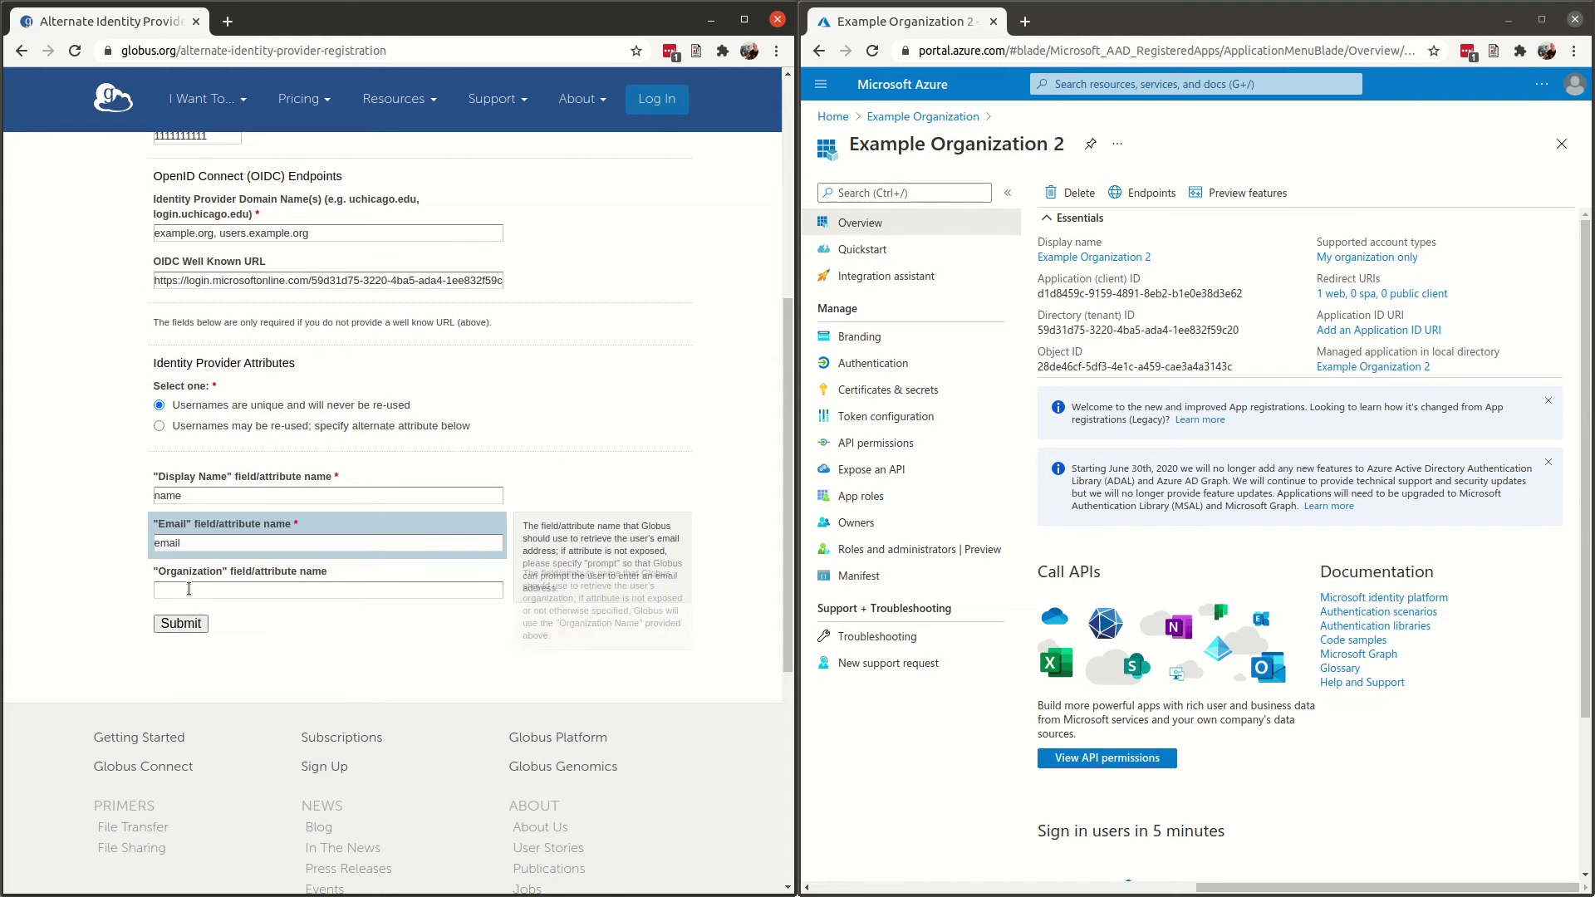
pyautogui.press('Escape')
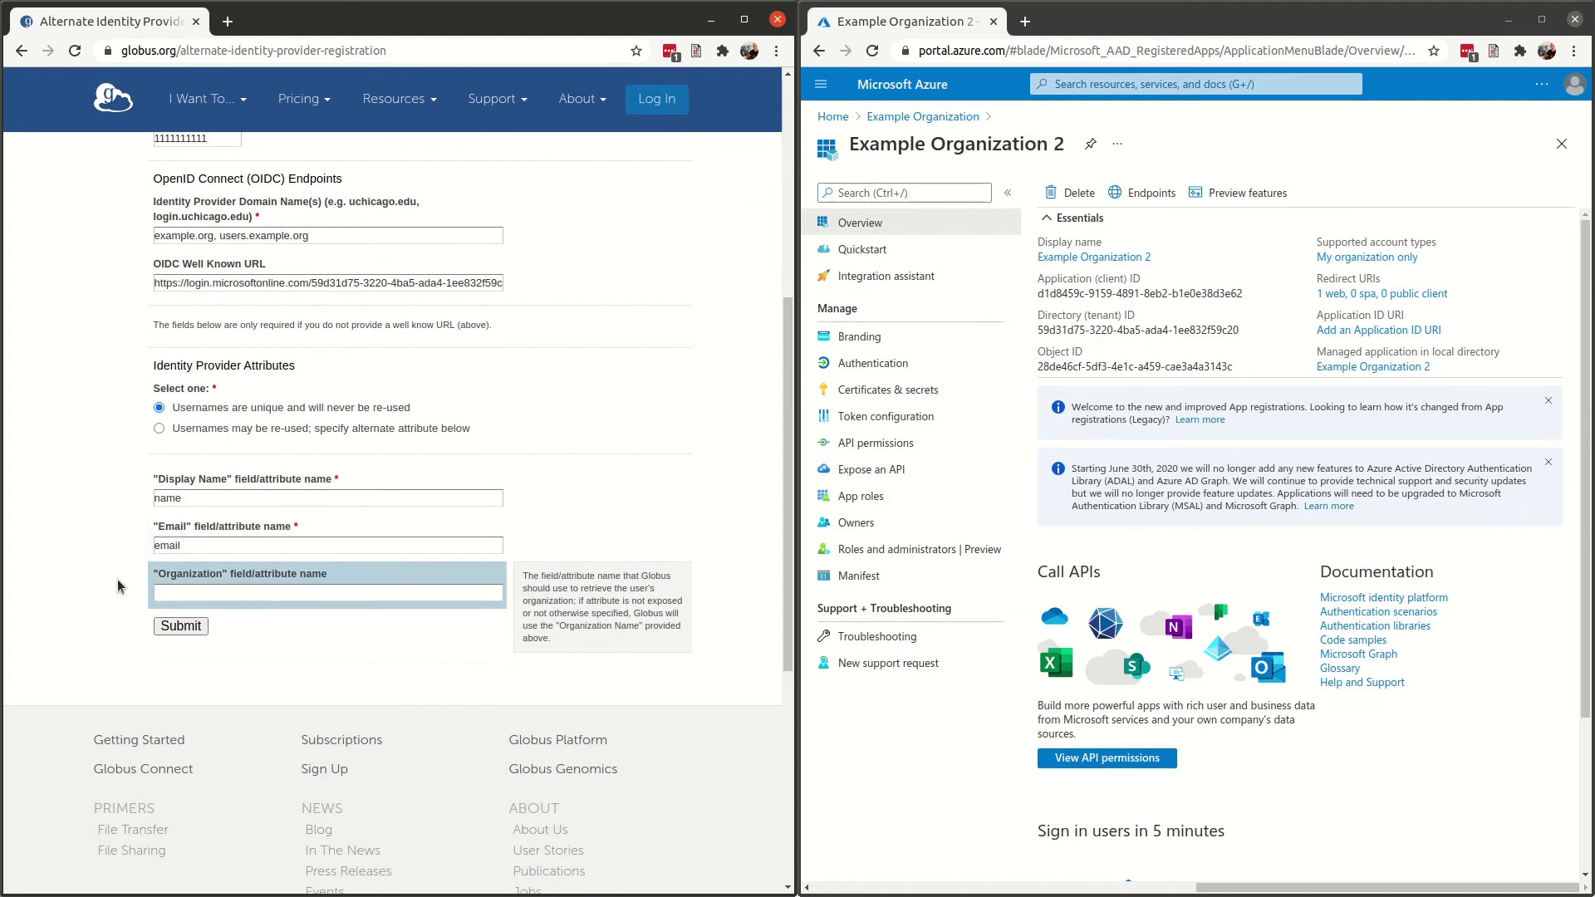
pyautogui.scroll(5, 117, 586)
pyautogui.click(236, 443)
pyautogui.scroll(-5, 96, 612)
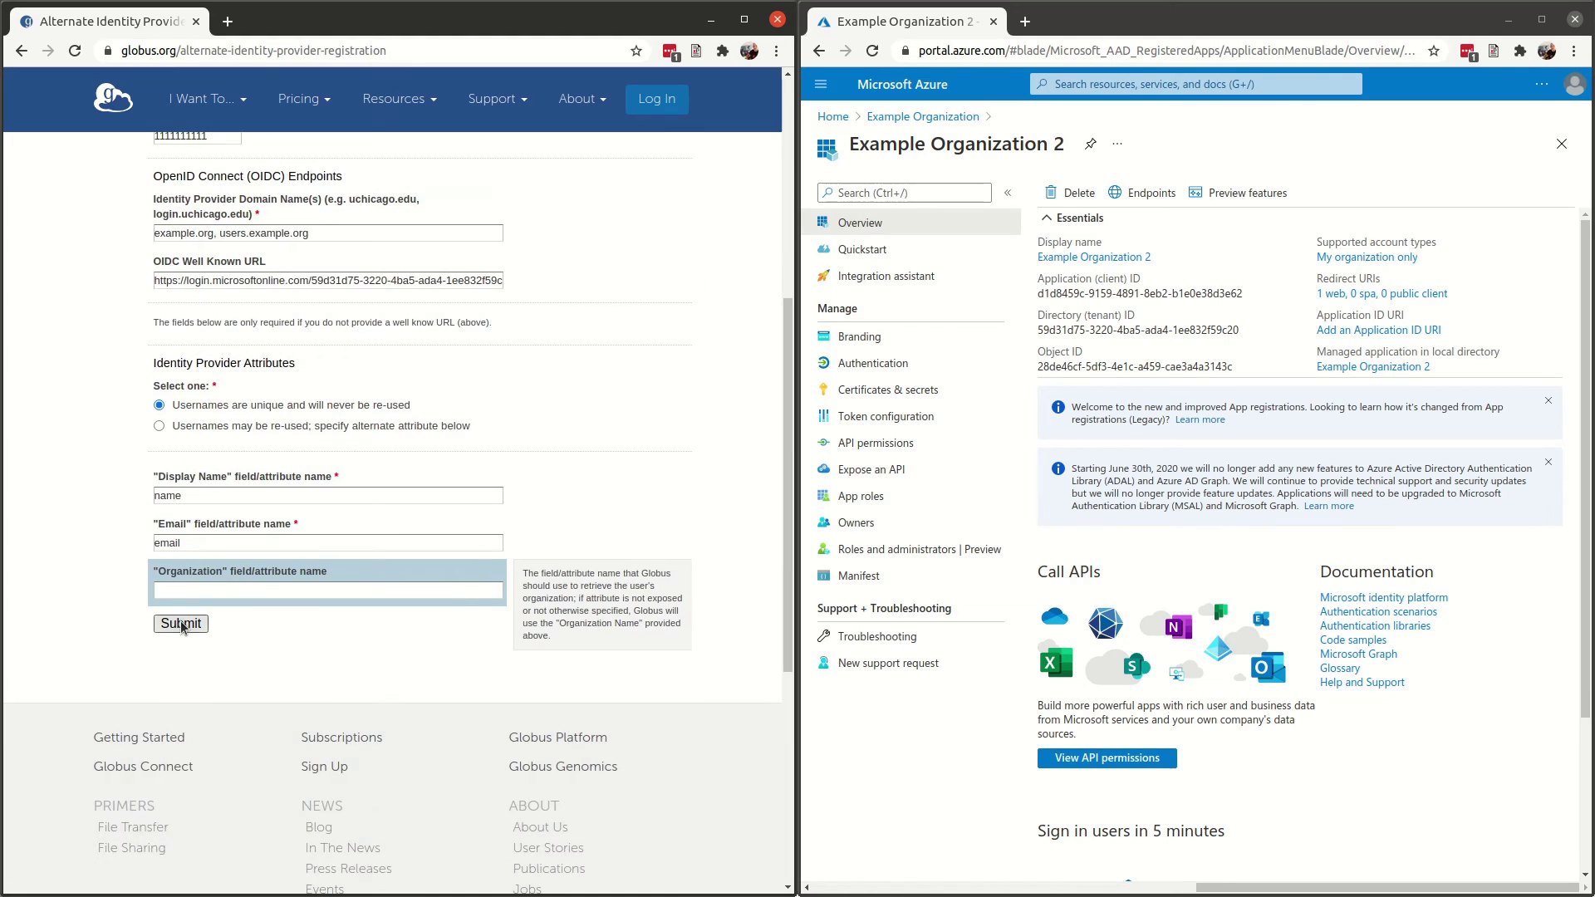
# - Submit the identity provider registration form and highlight the confirmation message
pyautogui.click(181, 623)
pyautogui.scroll(-5, 99, 768)
pyautogui.click(196, 624)
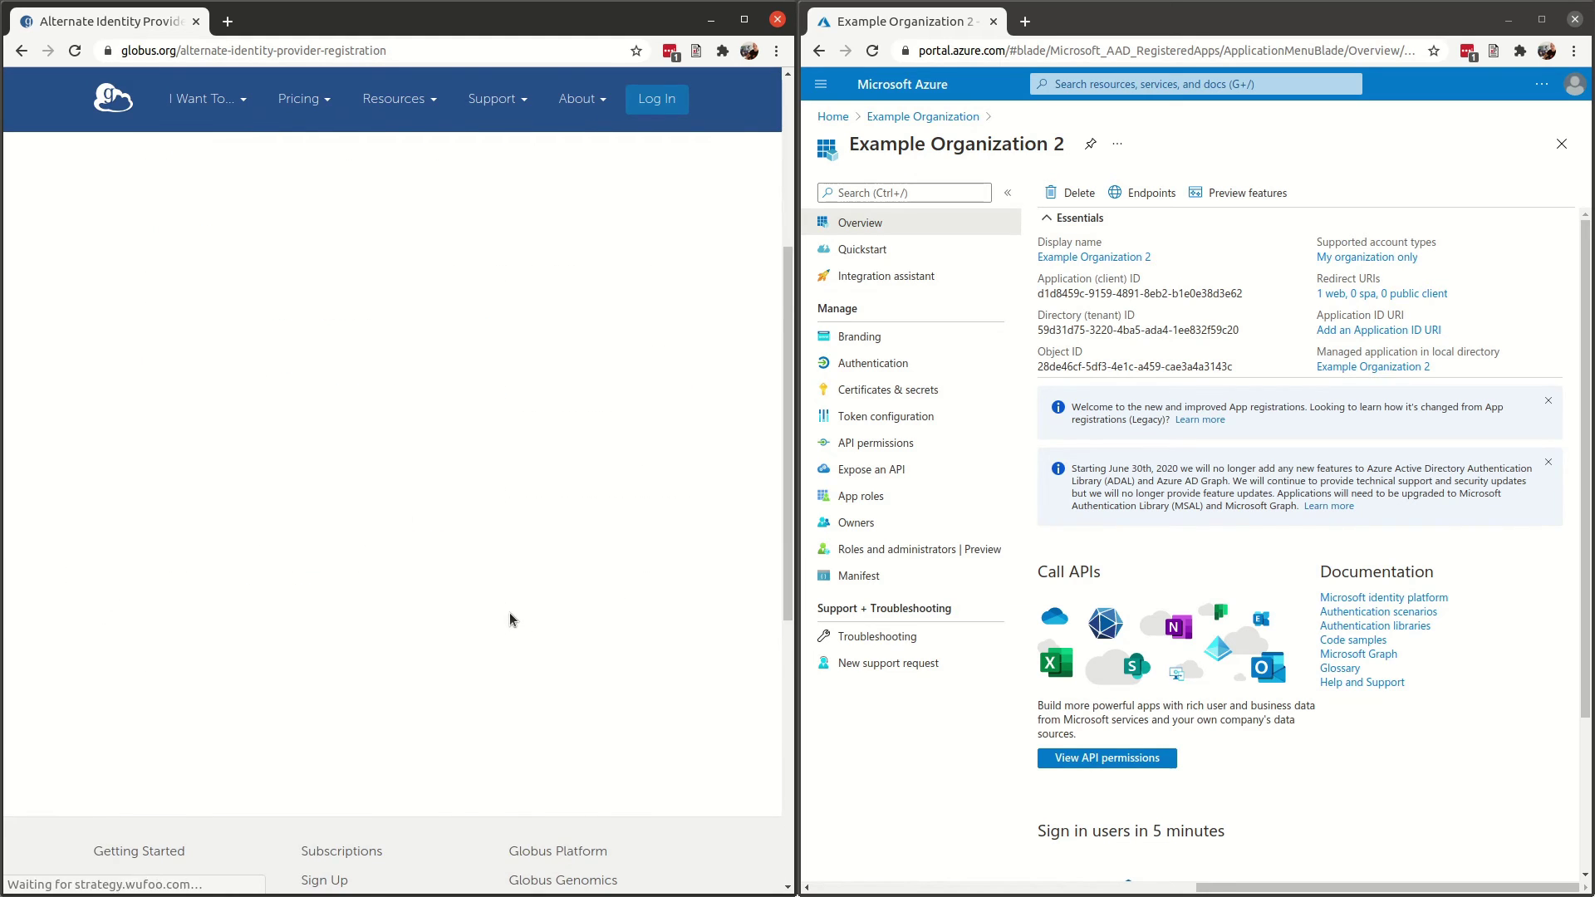
pyautogui.scroll(3, 360, 422)
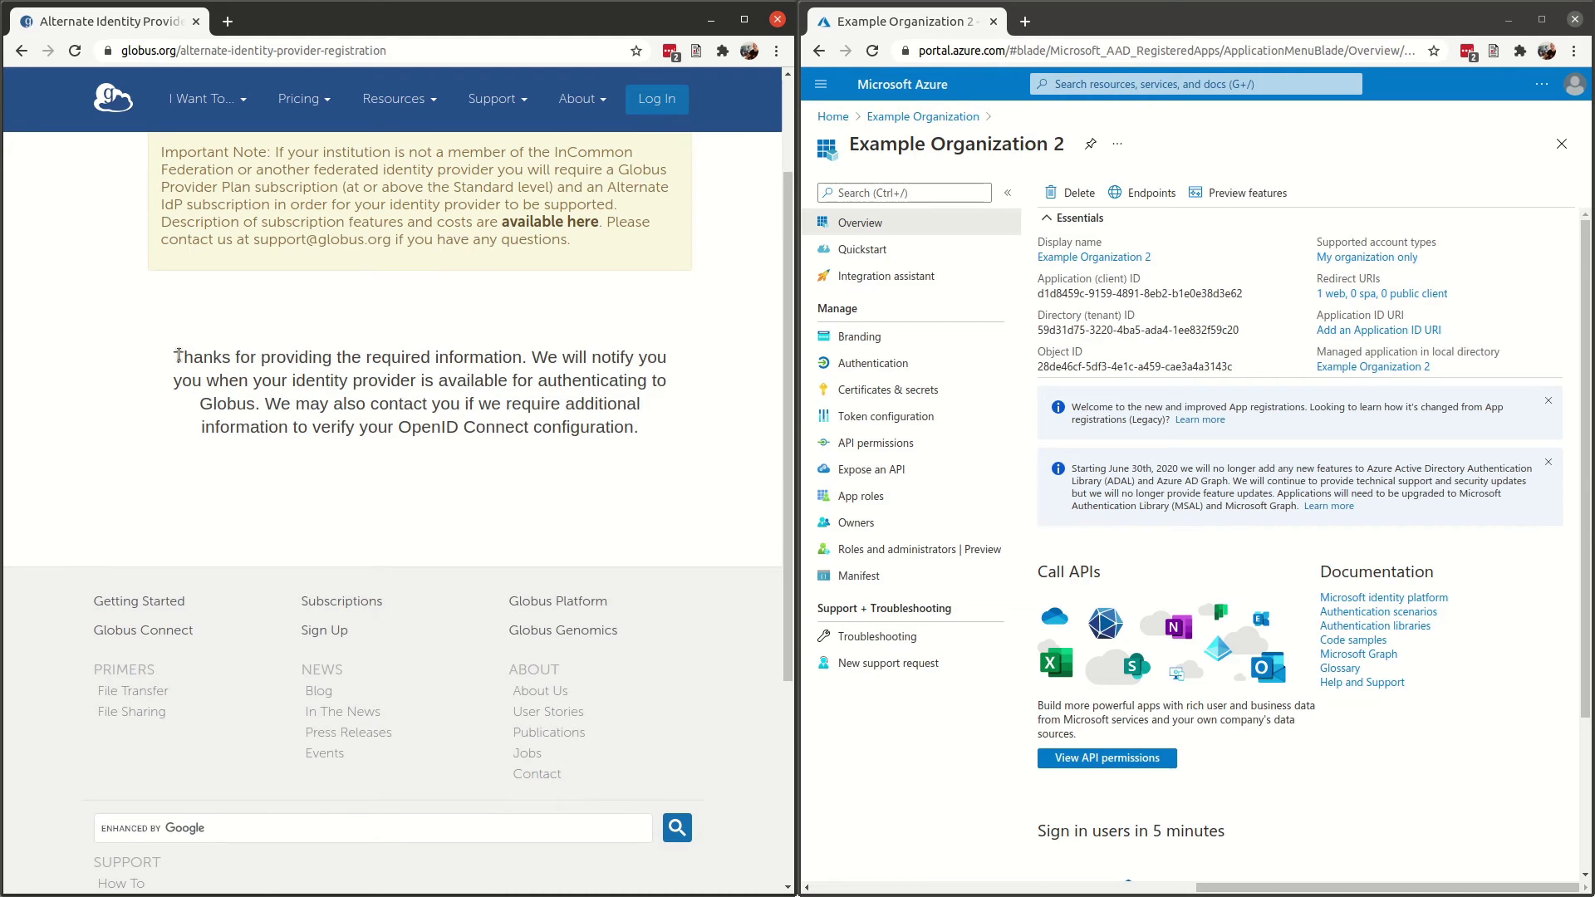
pyautogui.moveTo(175, 357); pyautogui.dragTo(684, 435)
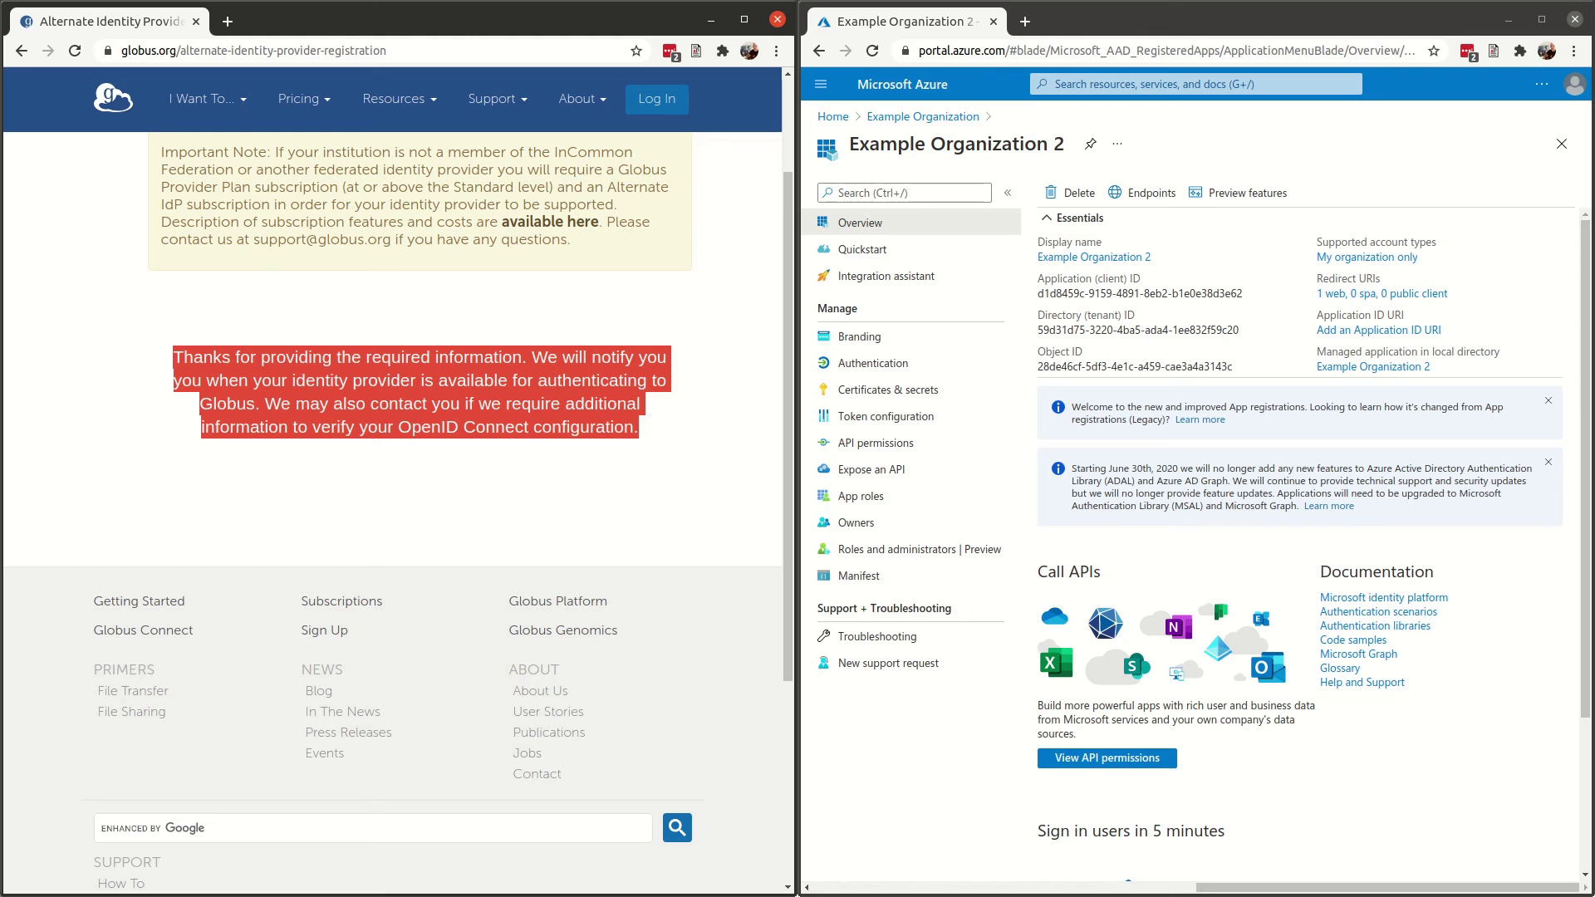
# - Switch to the text editor and copy the application (client) ID from the Azure overview onto its Client ID line
pyautogui.hotkey('alt', 'Tab')
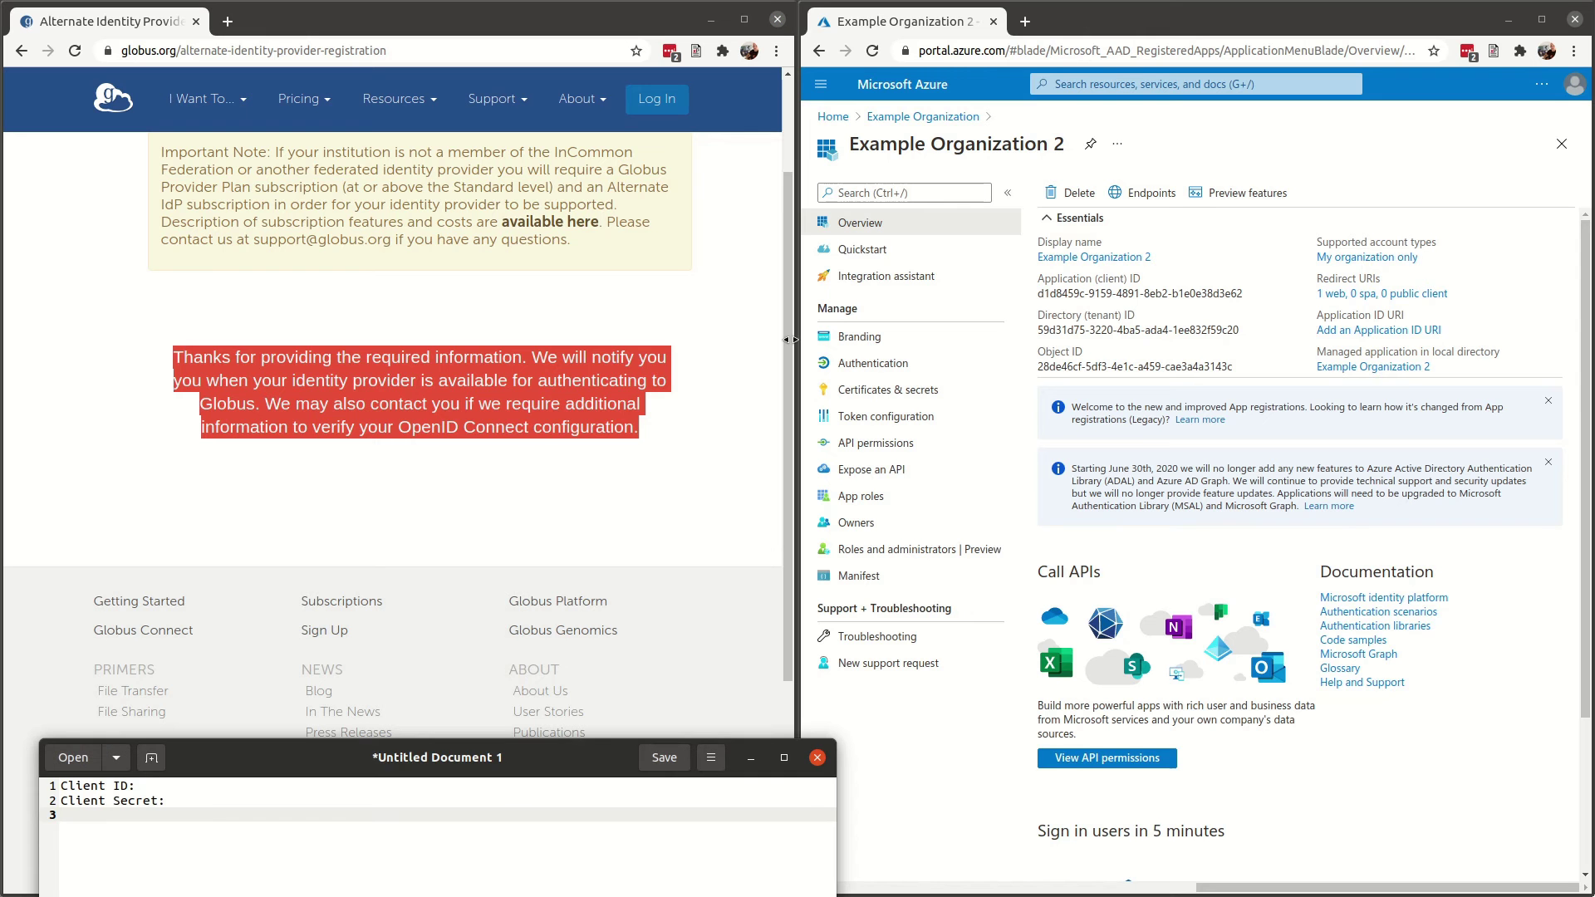
pyautogui.moveTo(308, 756); pyautogui.dragTo(349, 173)
pyautogui.moveTo(250, 217); pyautogui.dragTo(74, 189)
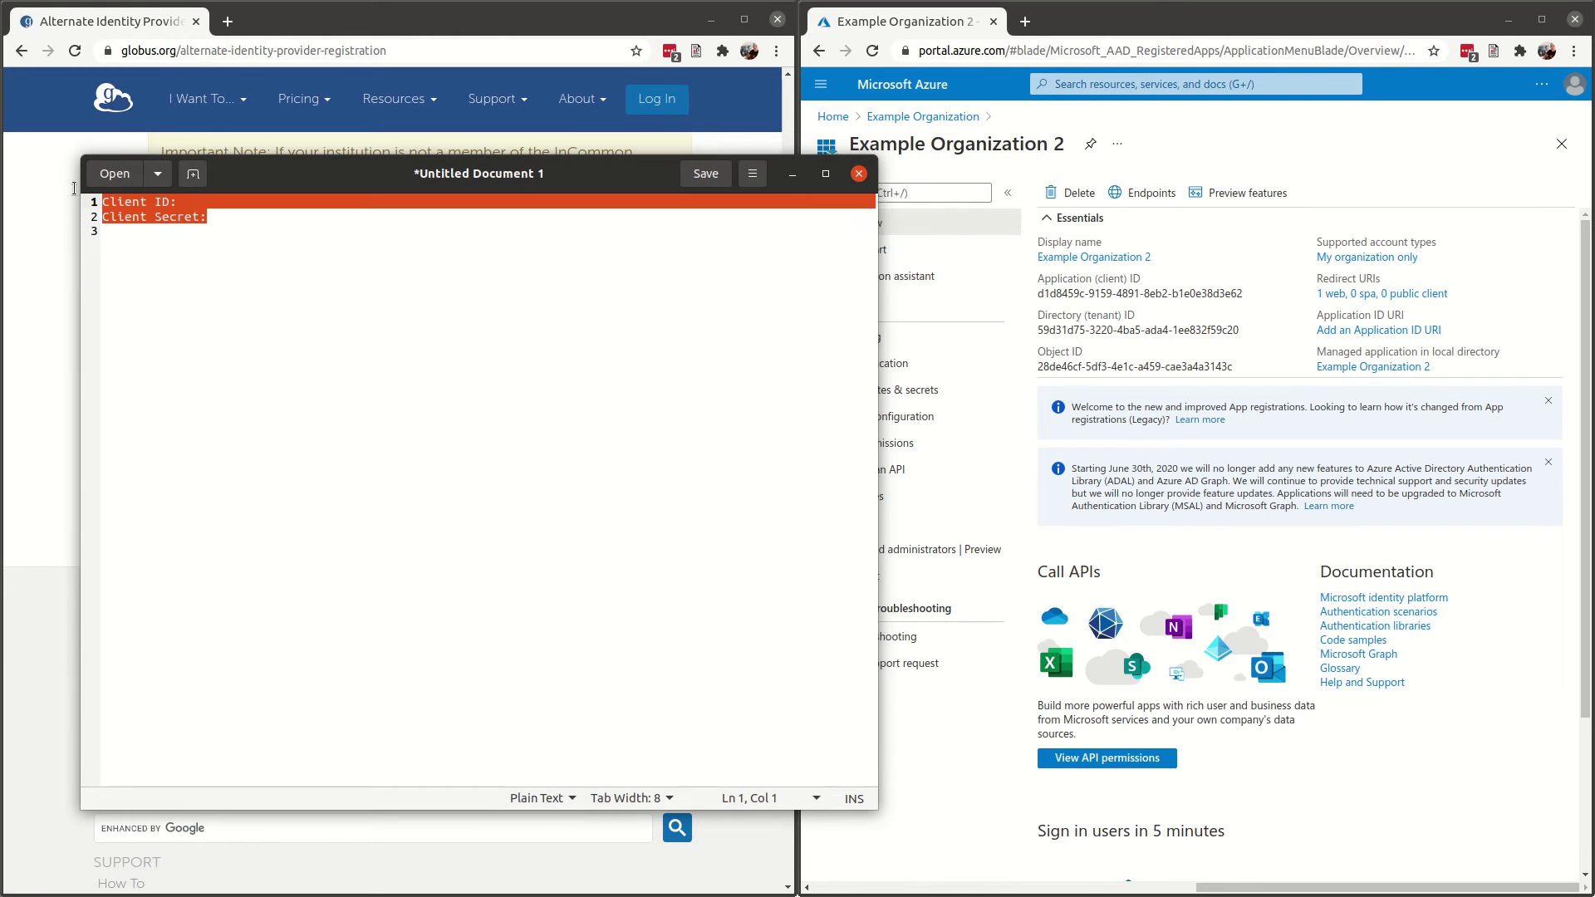
pyautogui.click(189, 206)
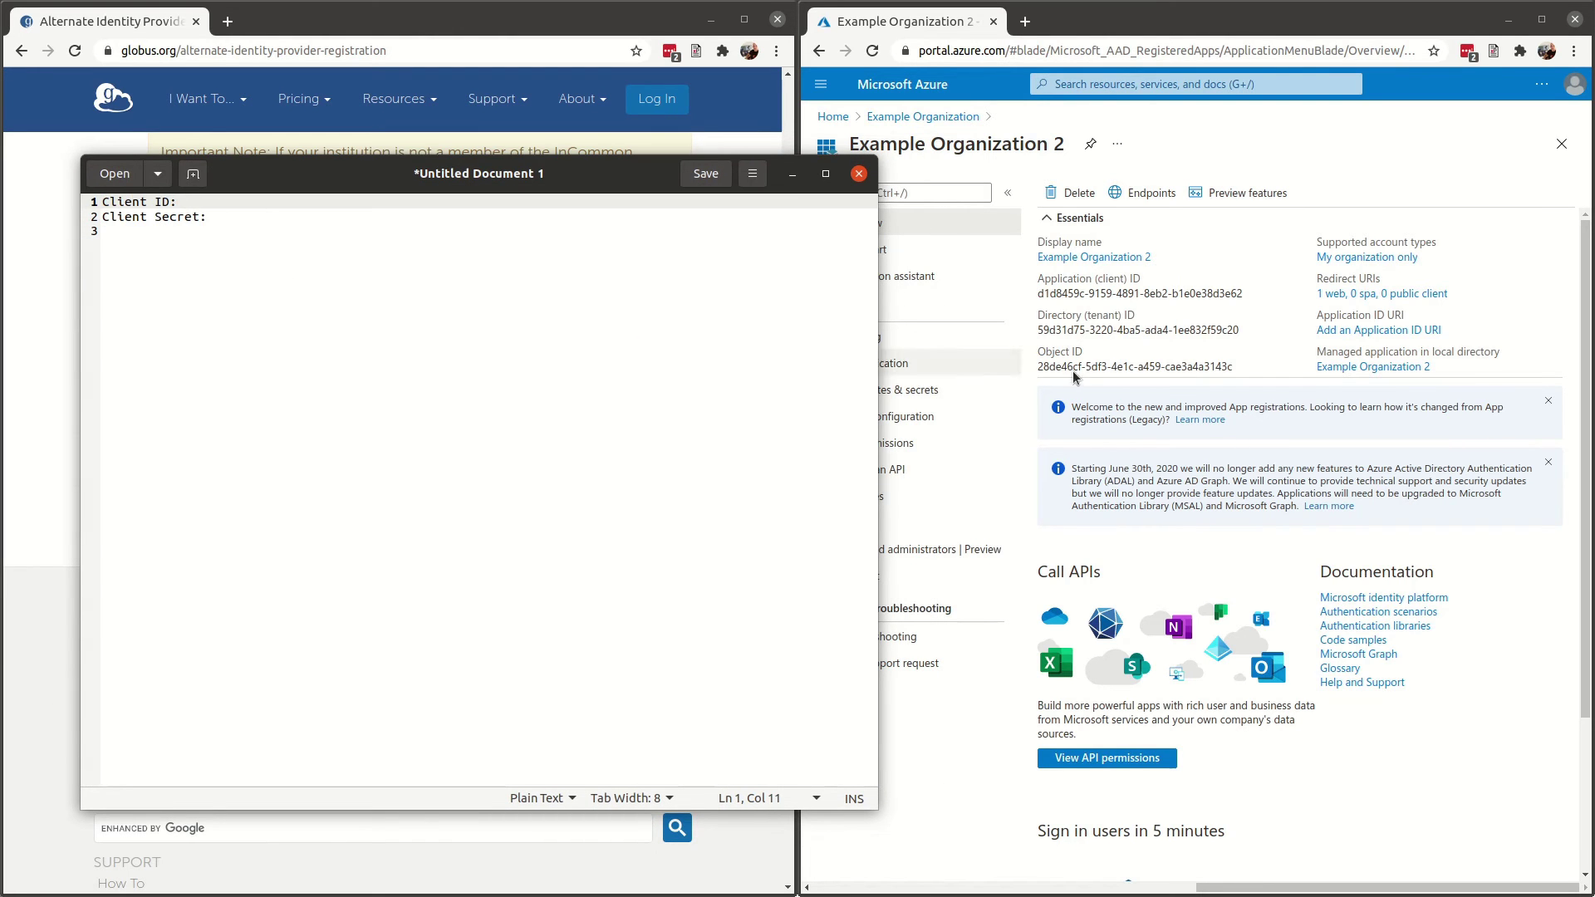
pyautogui.click(1249, 281)
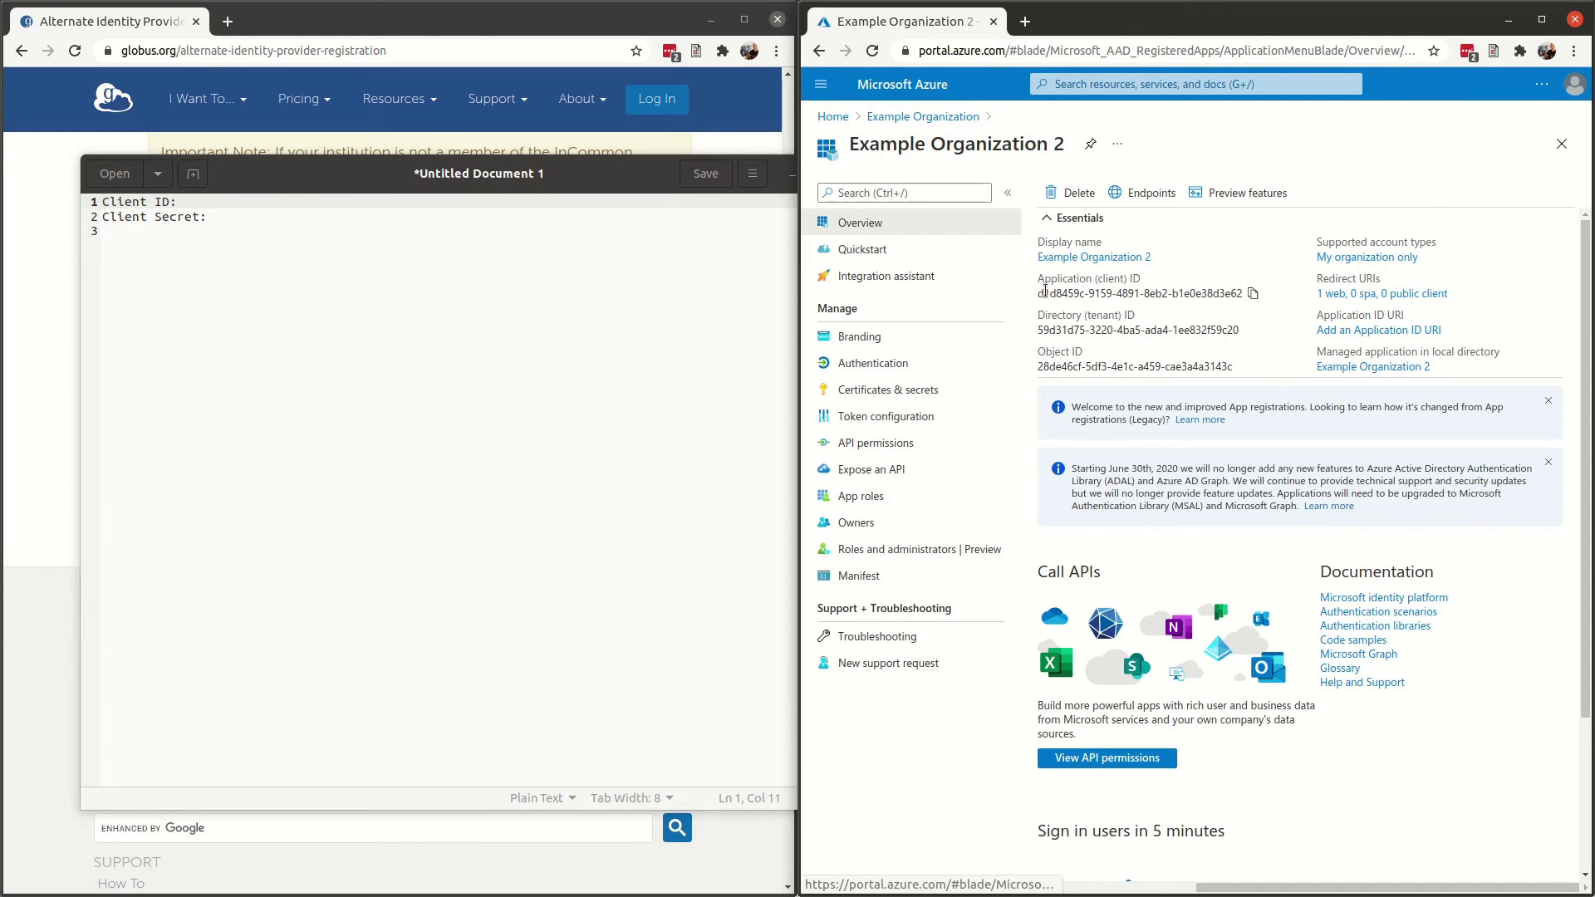
pyautogui.moveTo(1038, 295); pyautogui.dragTo(1242, 295)
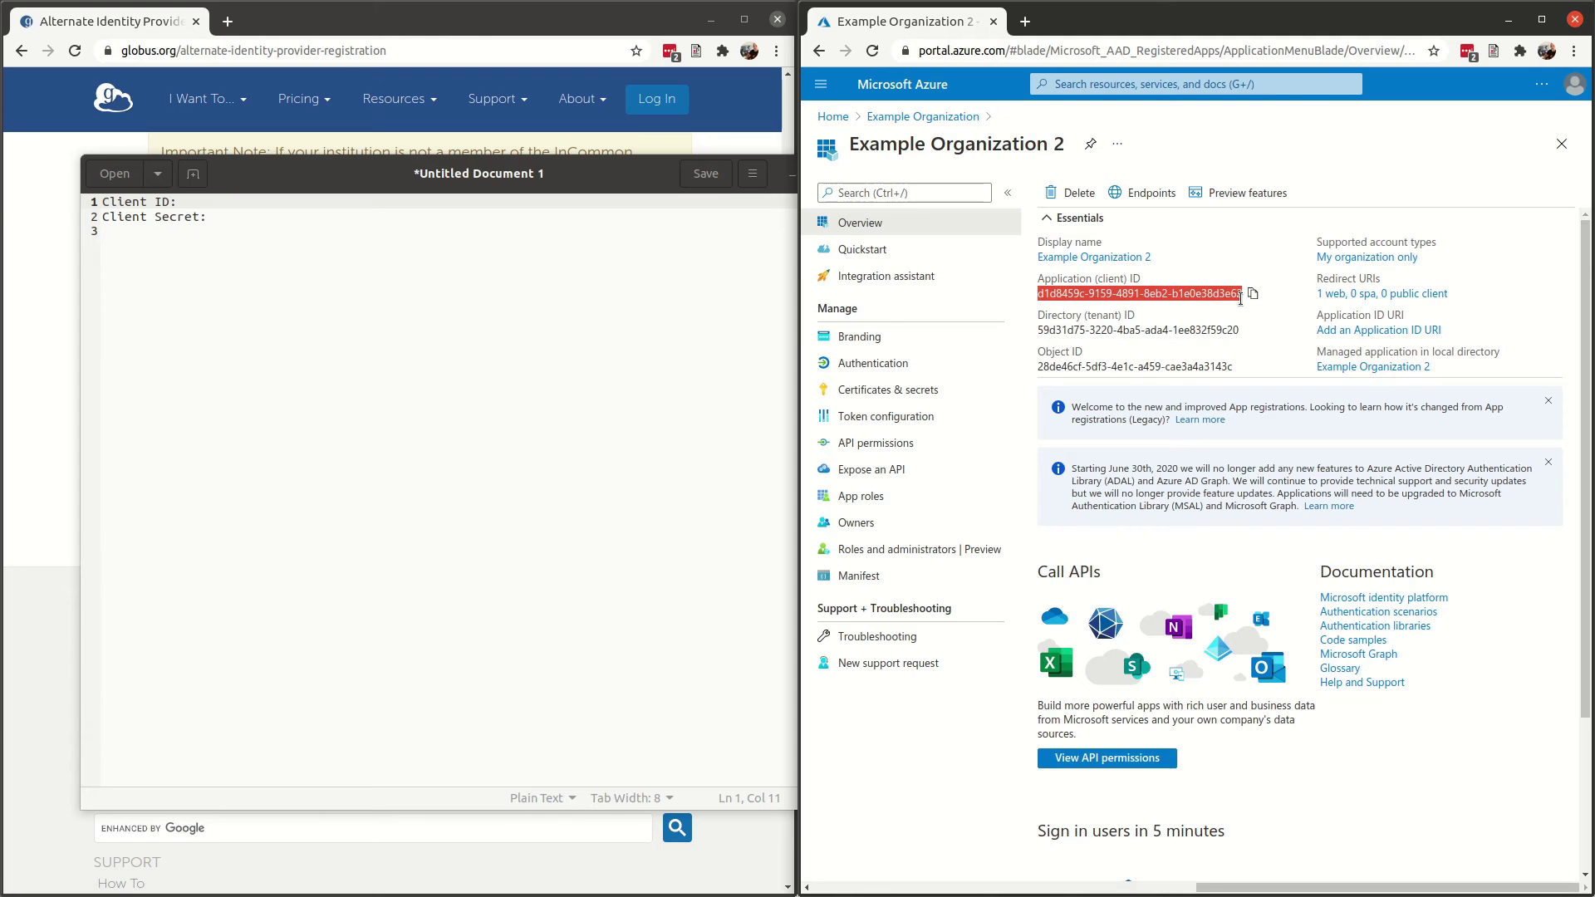
pyautogui.click(245, 200)
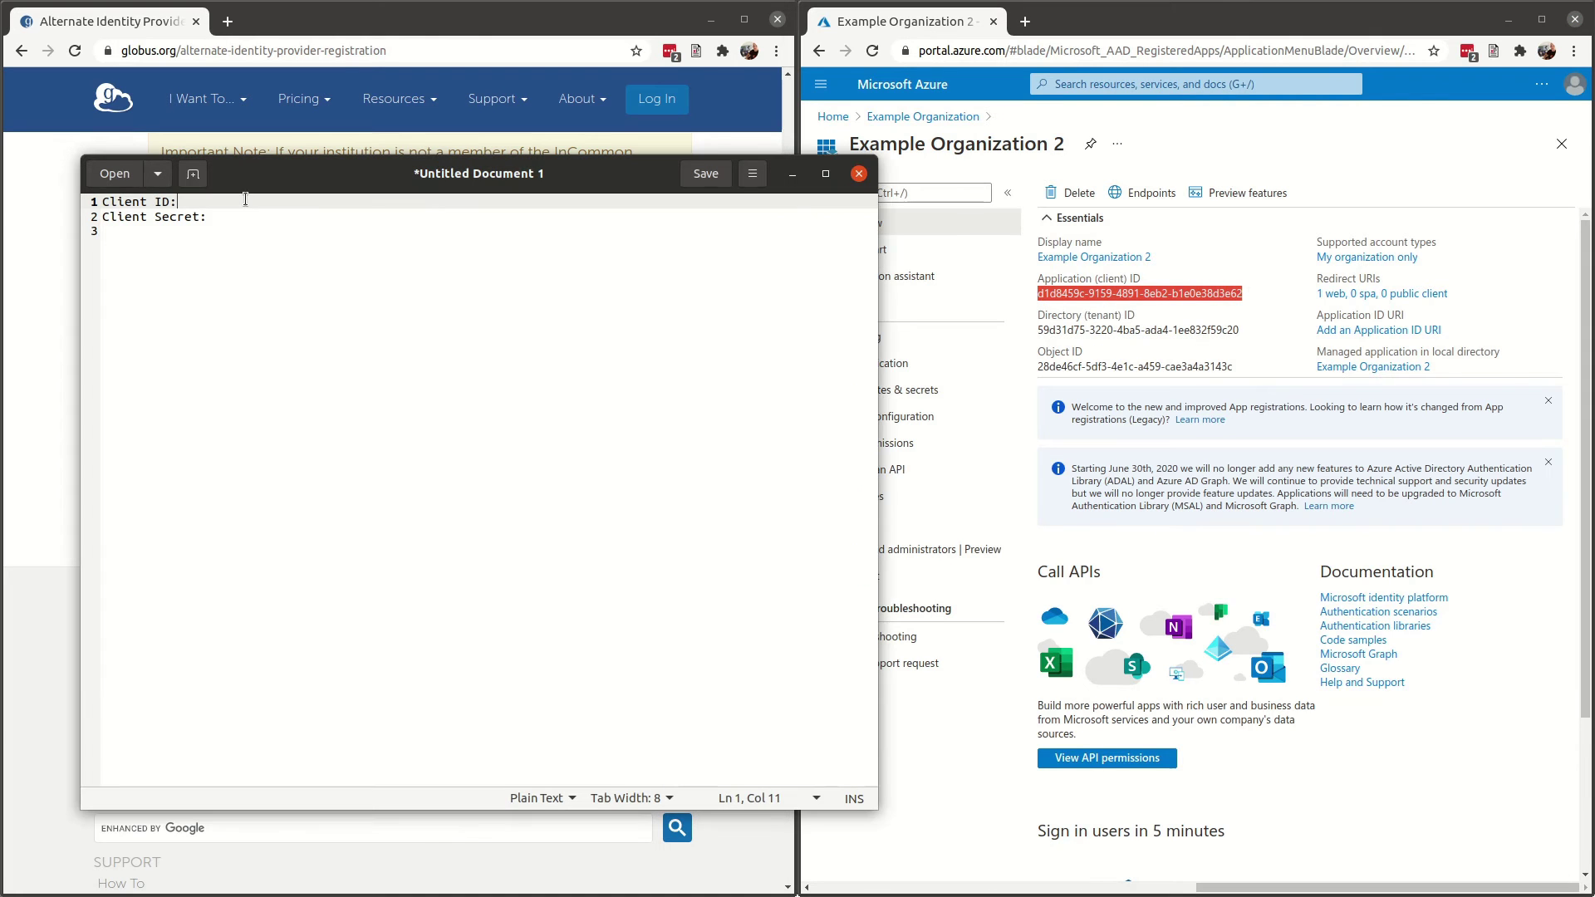
pyautogui.hotkey('ctrl', 'v')
pyautogui.click(244, 217)
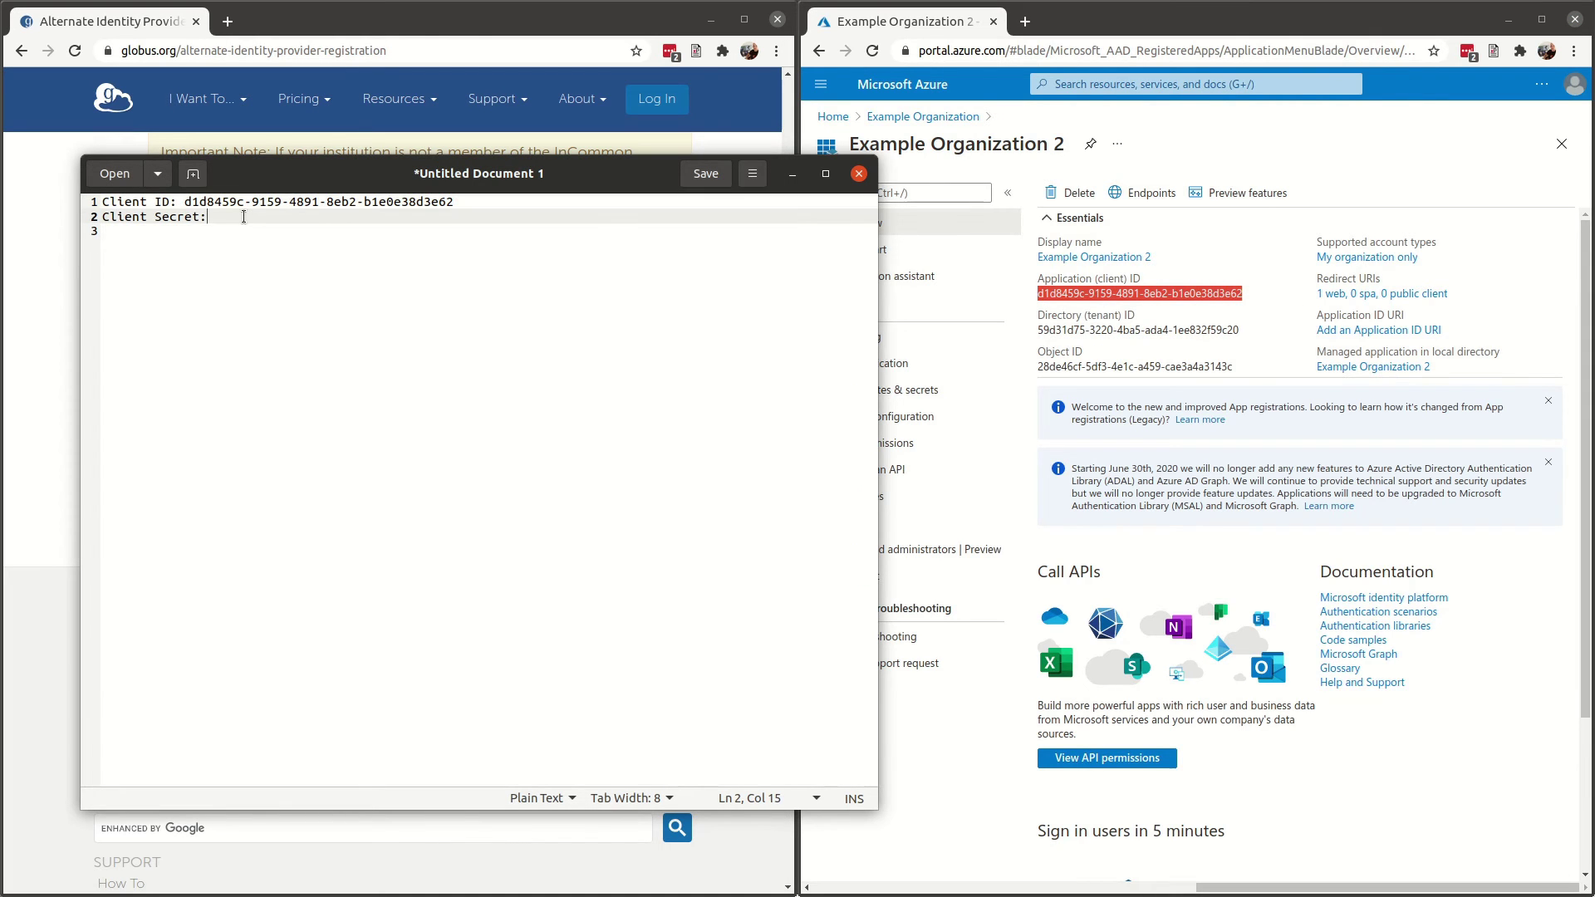
# - Add a client secret to the application with description "Testing 1" that never expires
pyautogui.click(1361, 792)
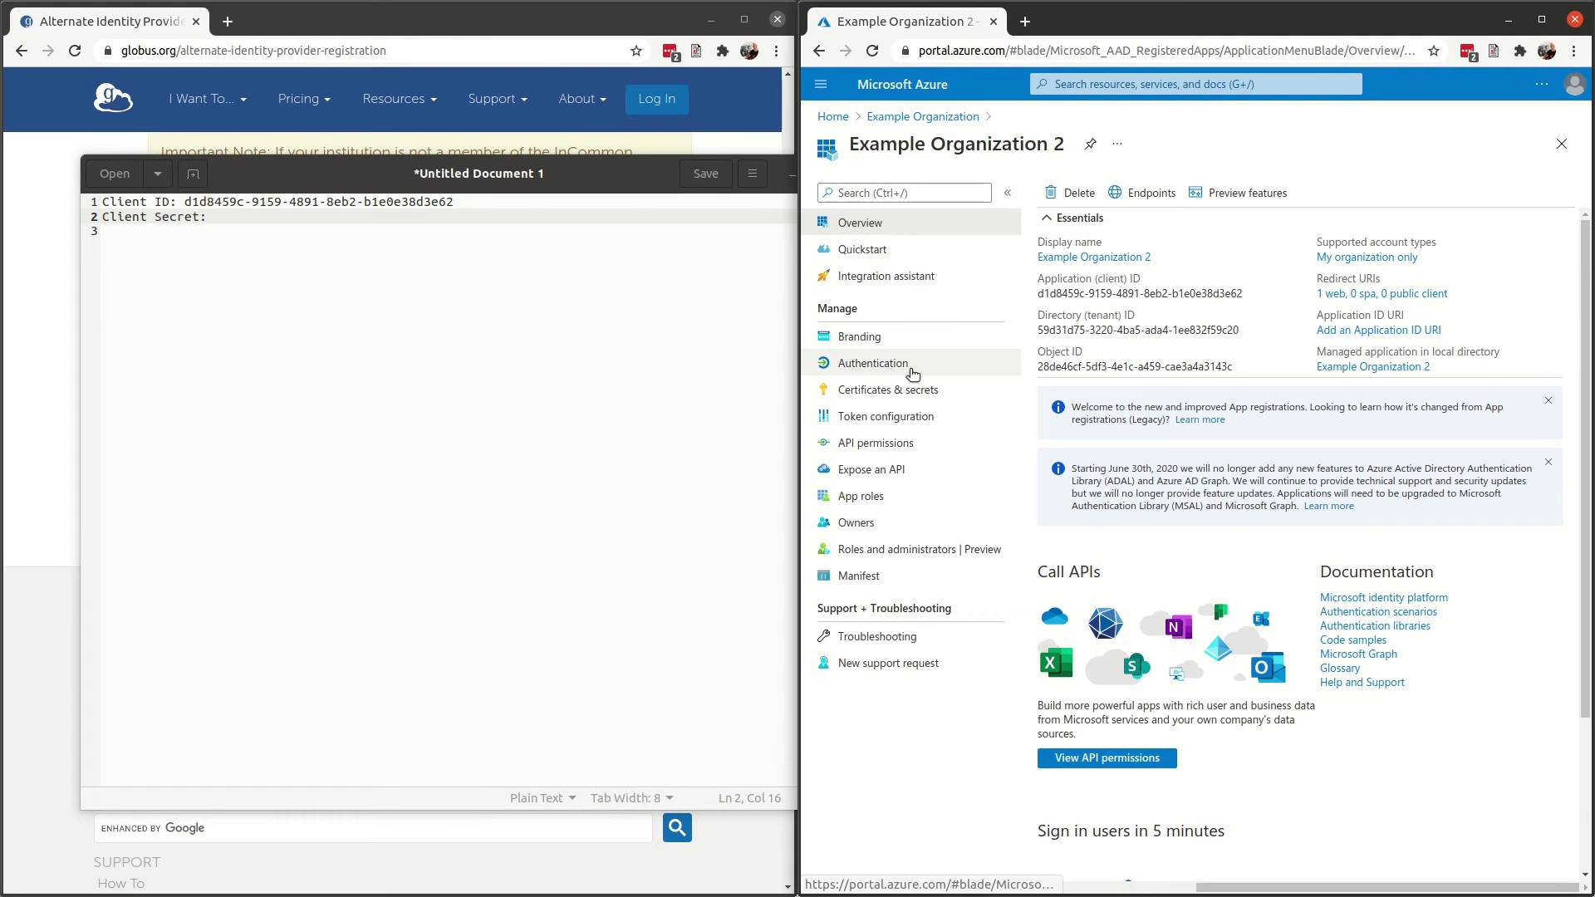
pyautogui.click(921, 399)
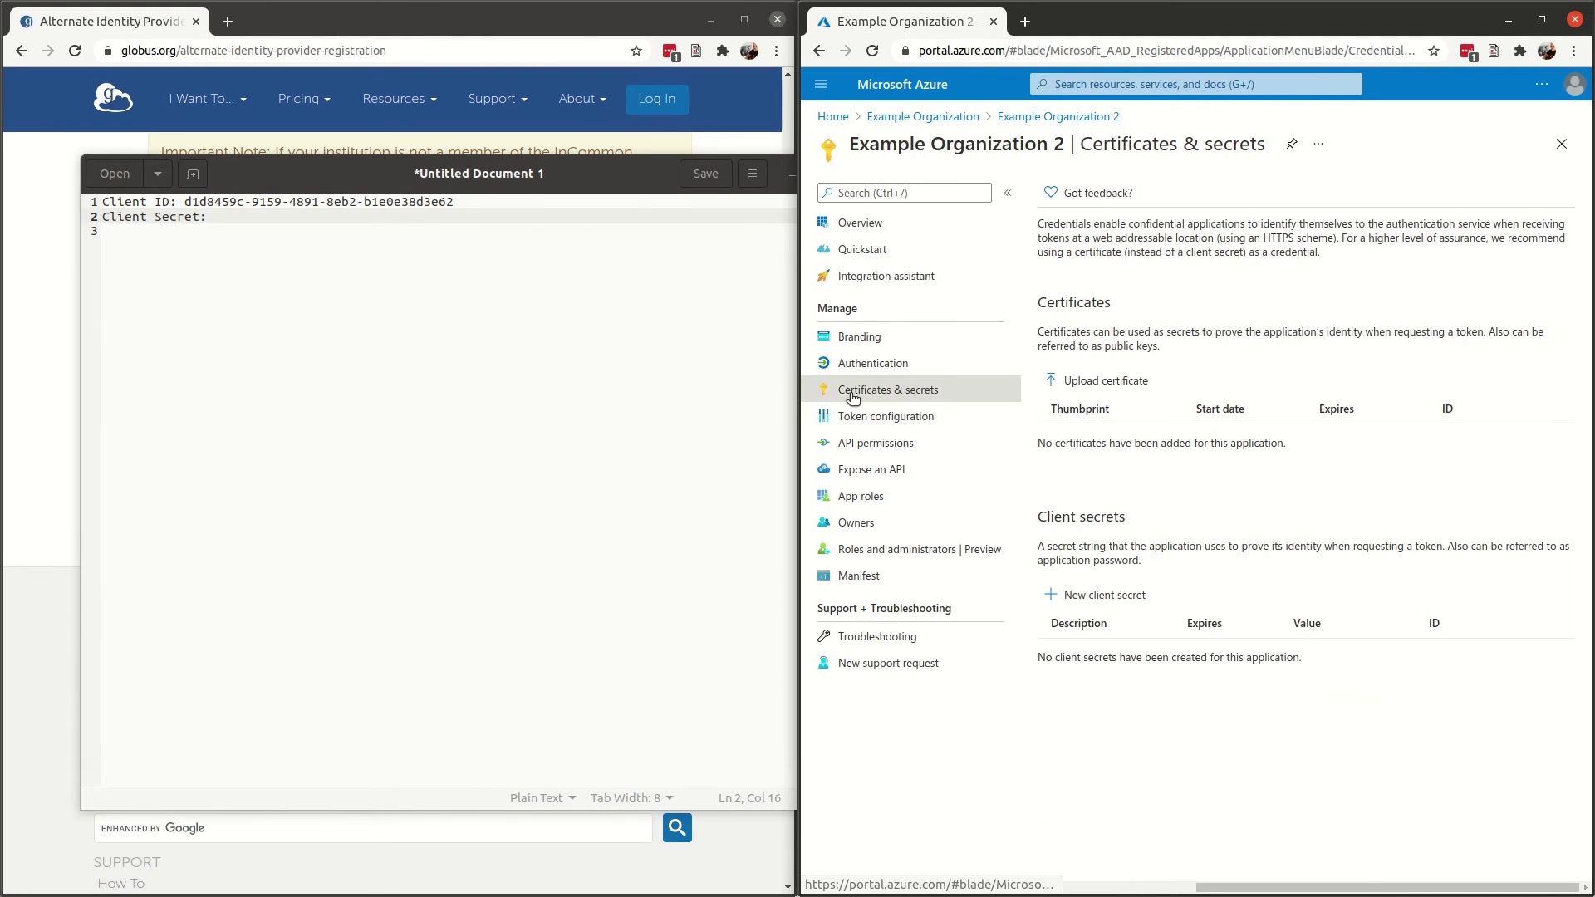
pyautogui.click(1116, 595)
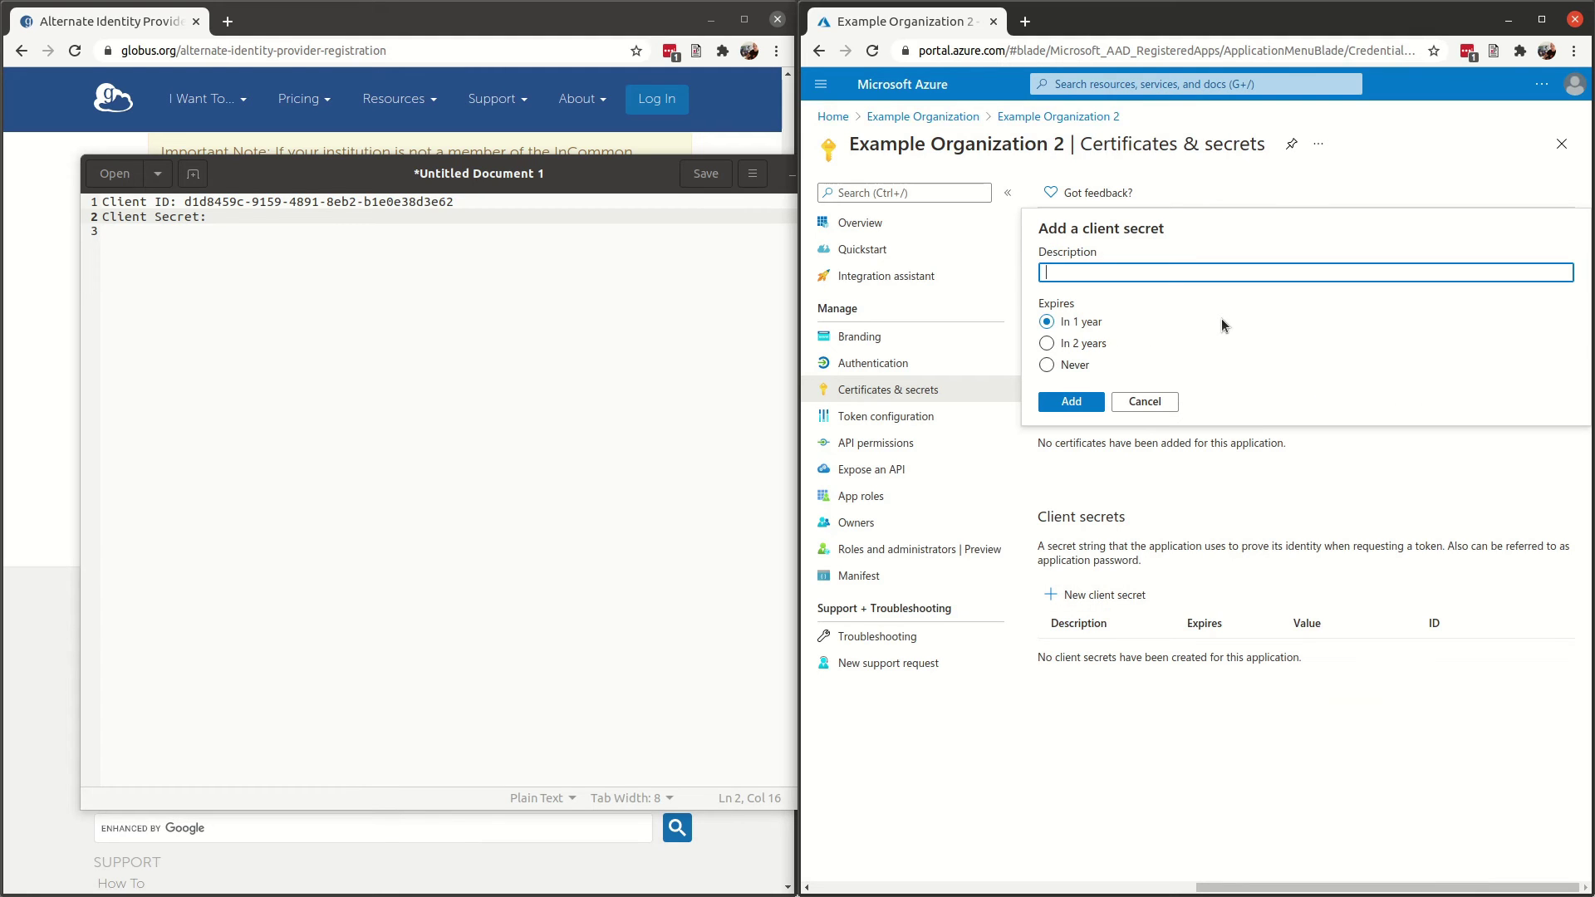
pyautogui.write('Testing 1')
pyautogui.click(1047, 364)
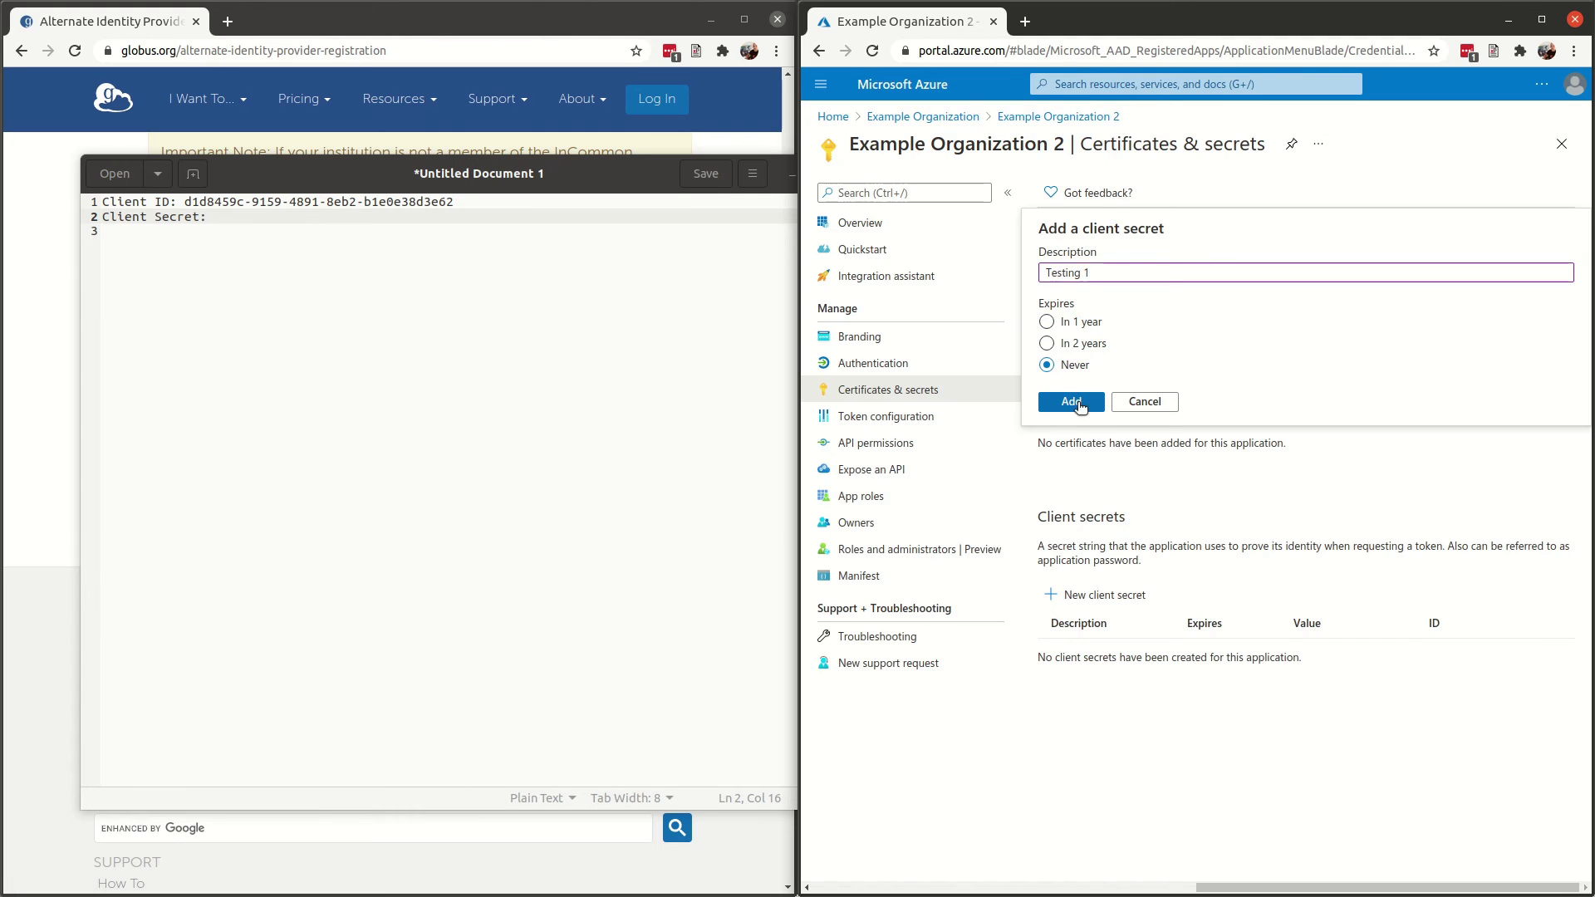
pyautogui.click(1083, 404)
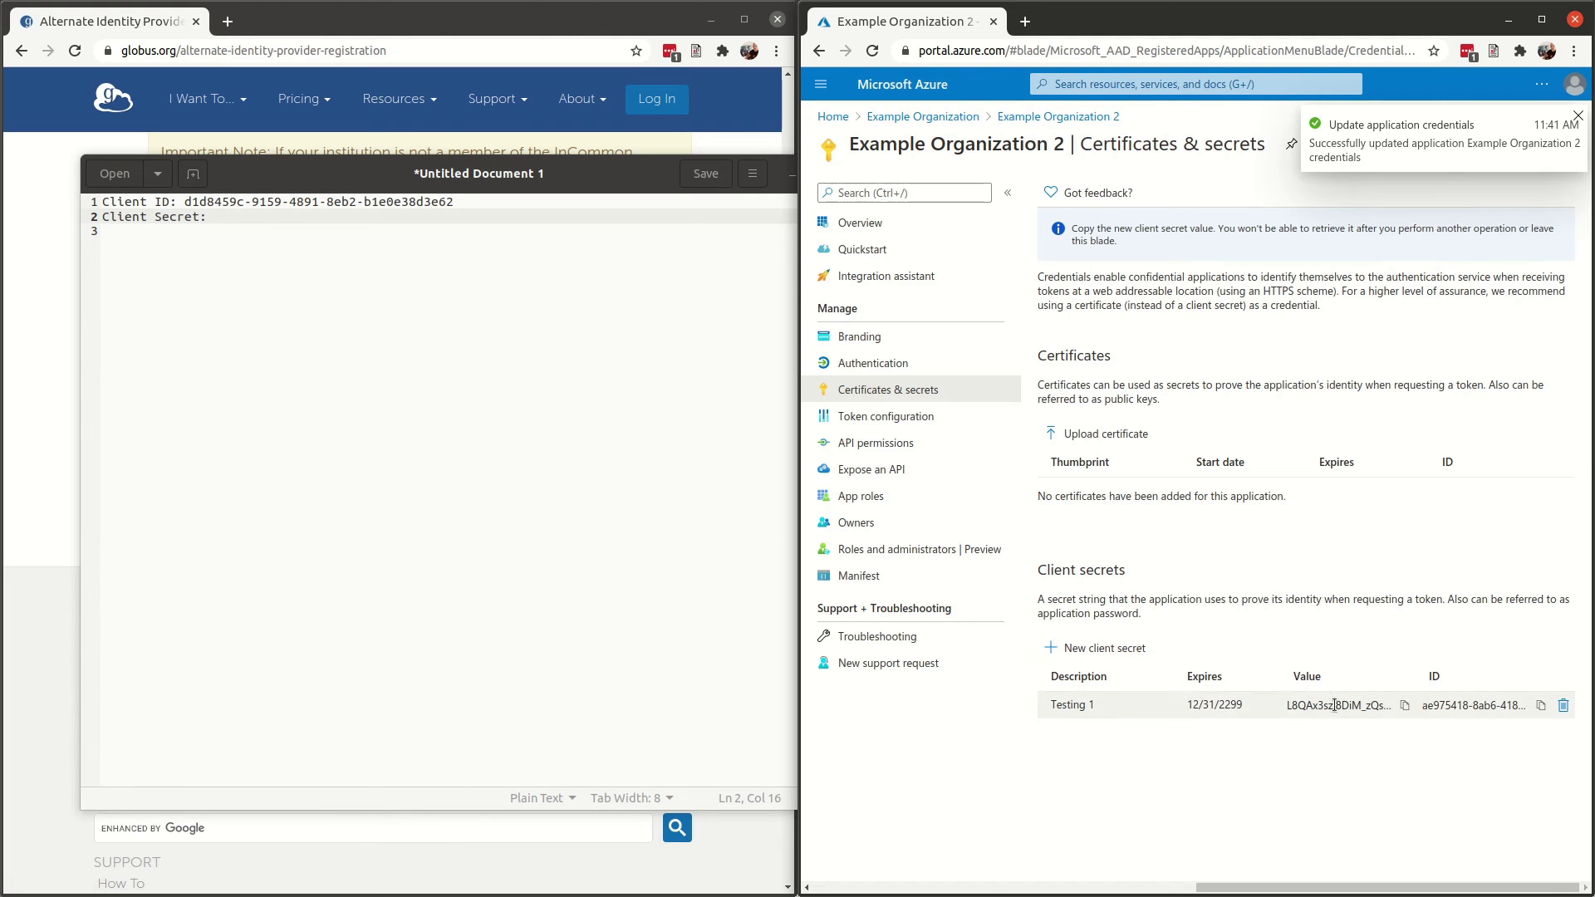
# - Copy the new client secret's value onto the Client Secret line of the text document
pyautogui.click(1402, 706)
pyautogui.click(255, 214)
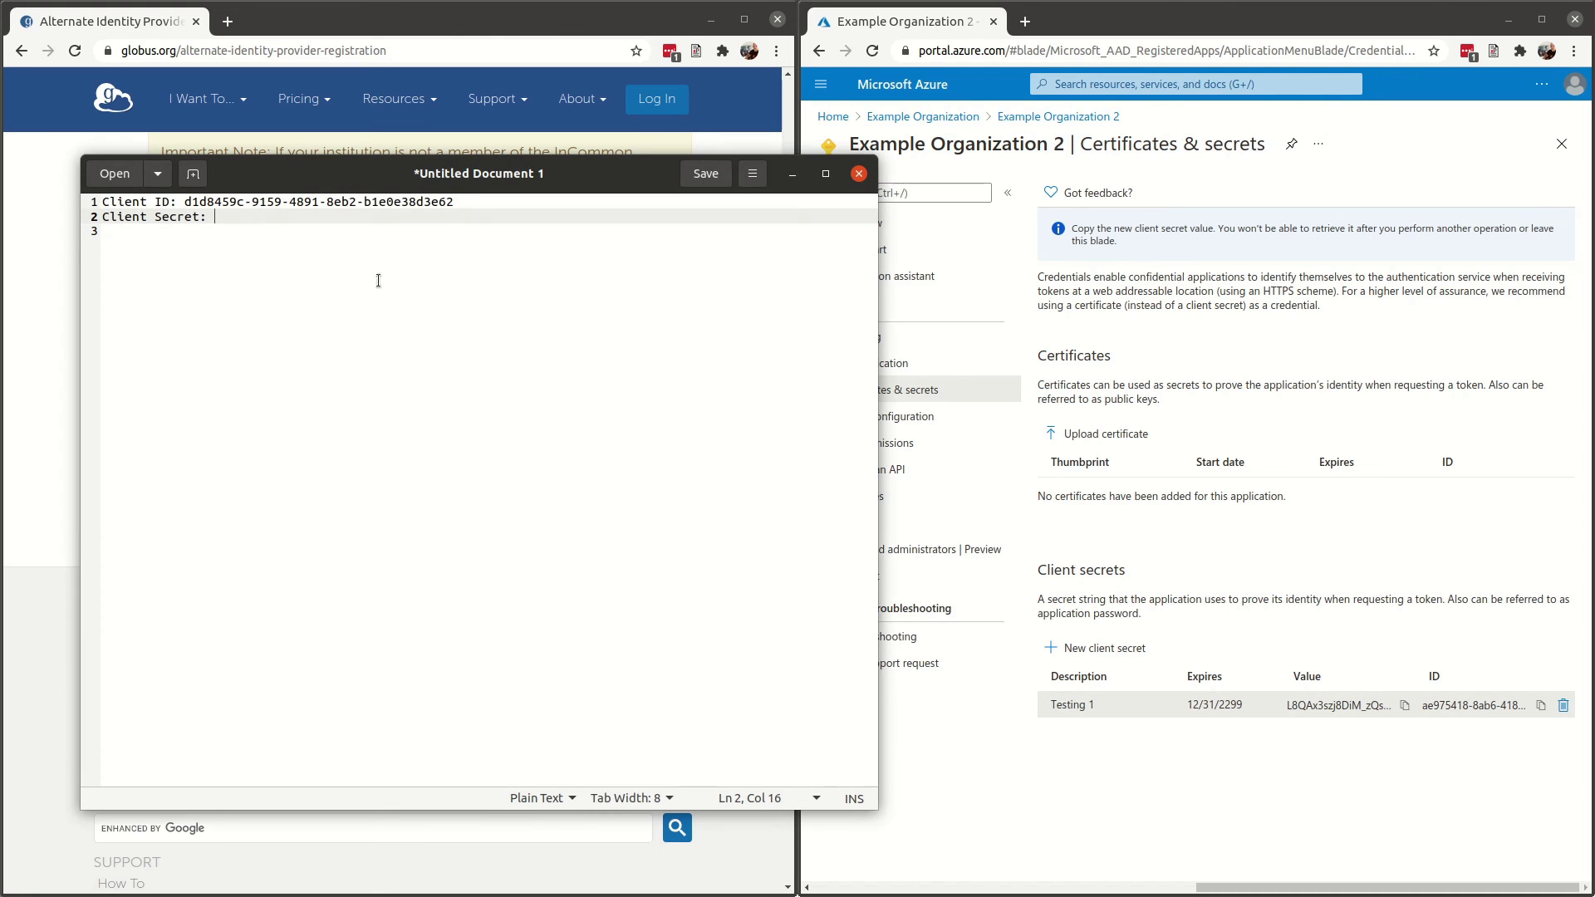
pyautogui.hotkey('ctrl', 'v')
pyautogui.press('Return')
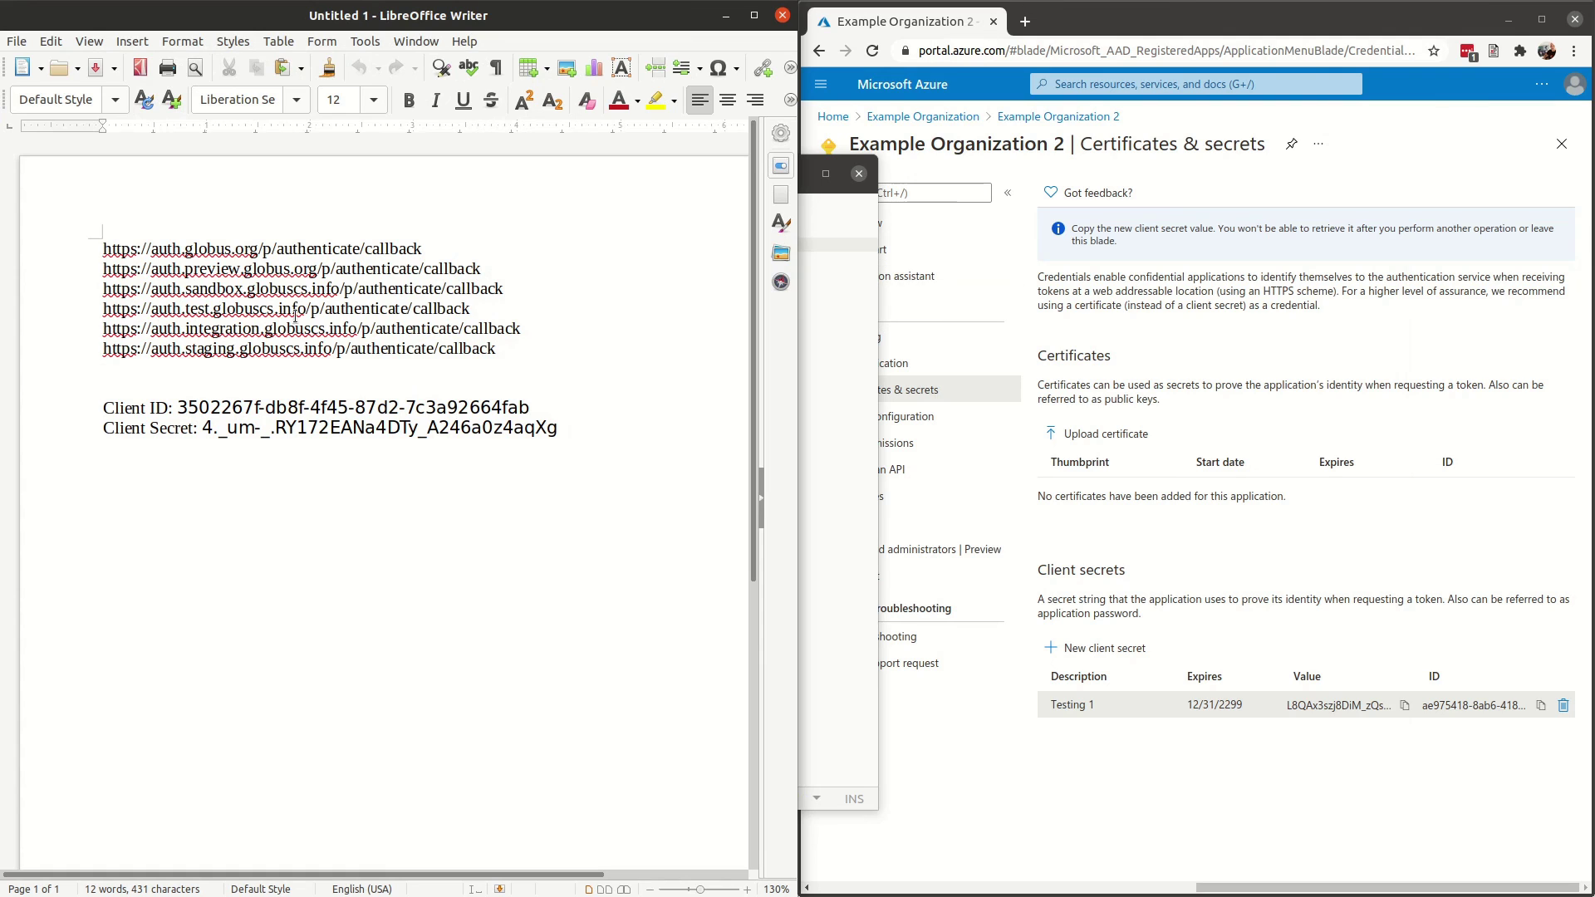
# - Highlight the six callback URLs in the text document and open the Azure application's Authentication settings
pyautogui.moveTo(103, 249); pyautogui.dragTo(498, 350)
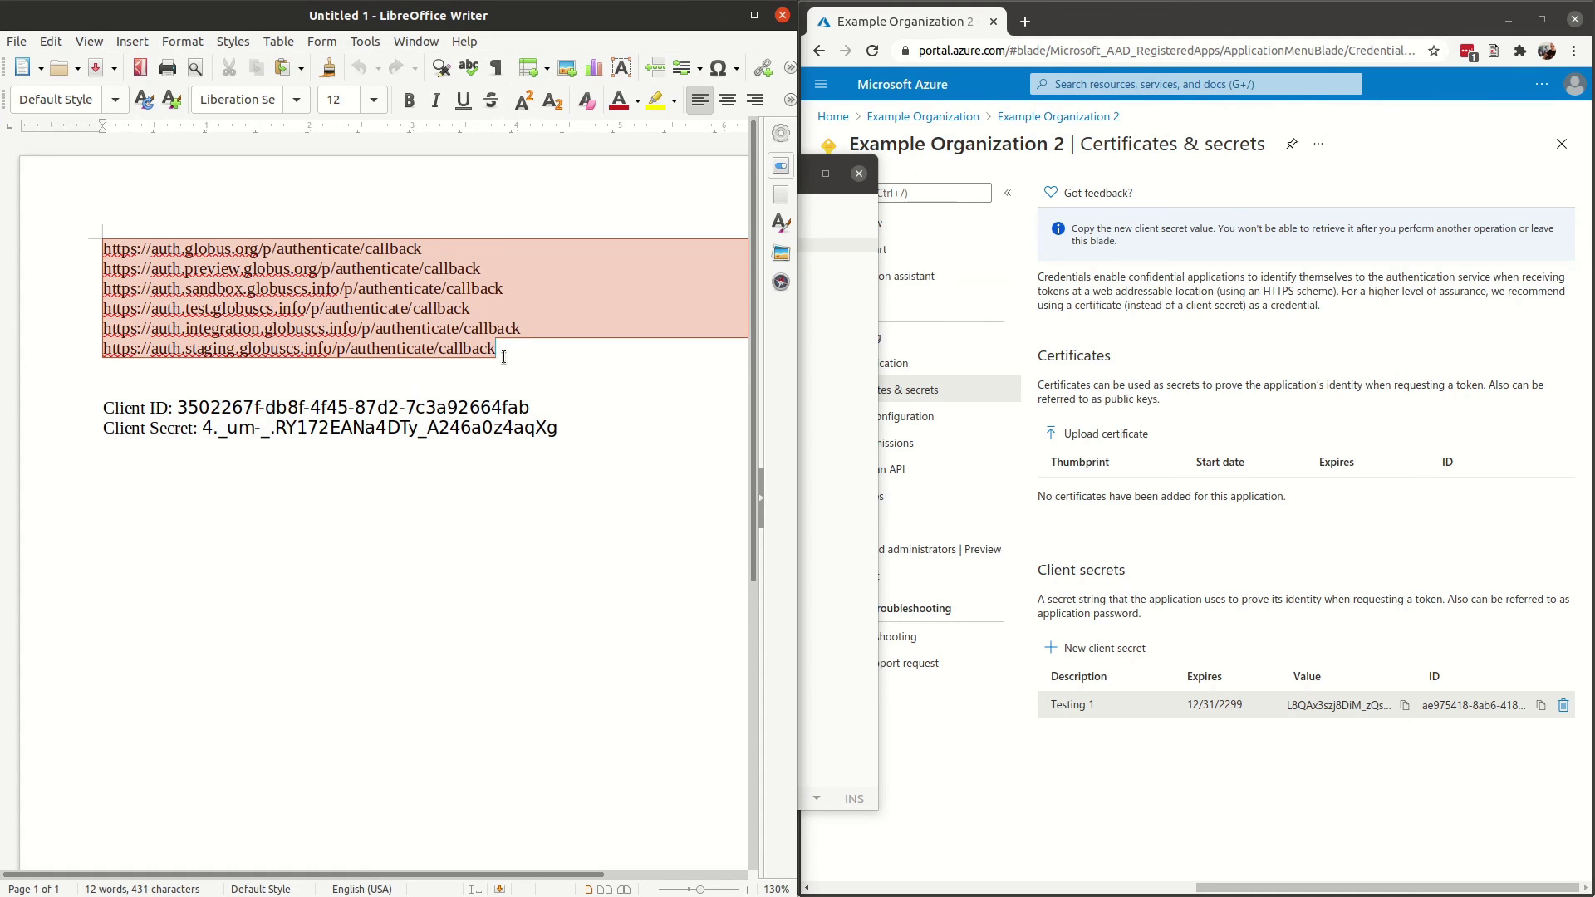
pyautogui.click(1206, 348)
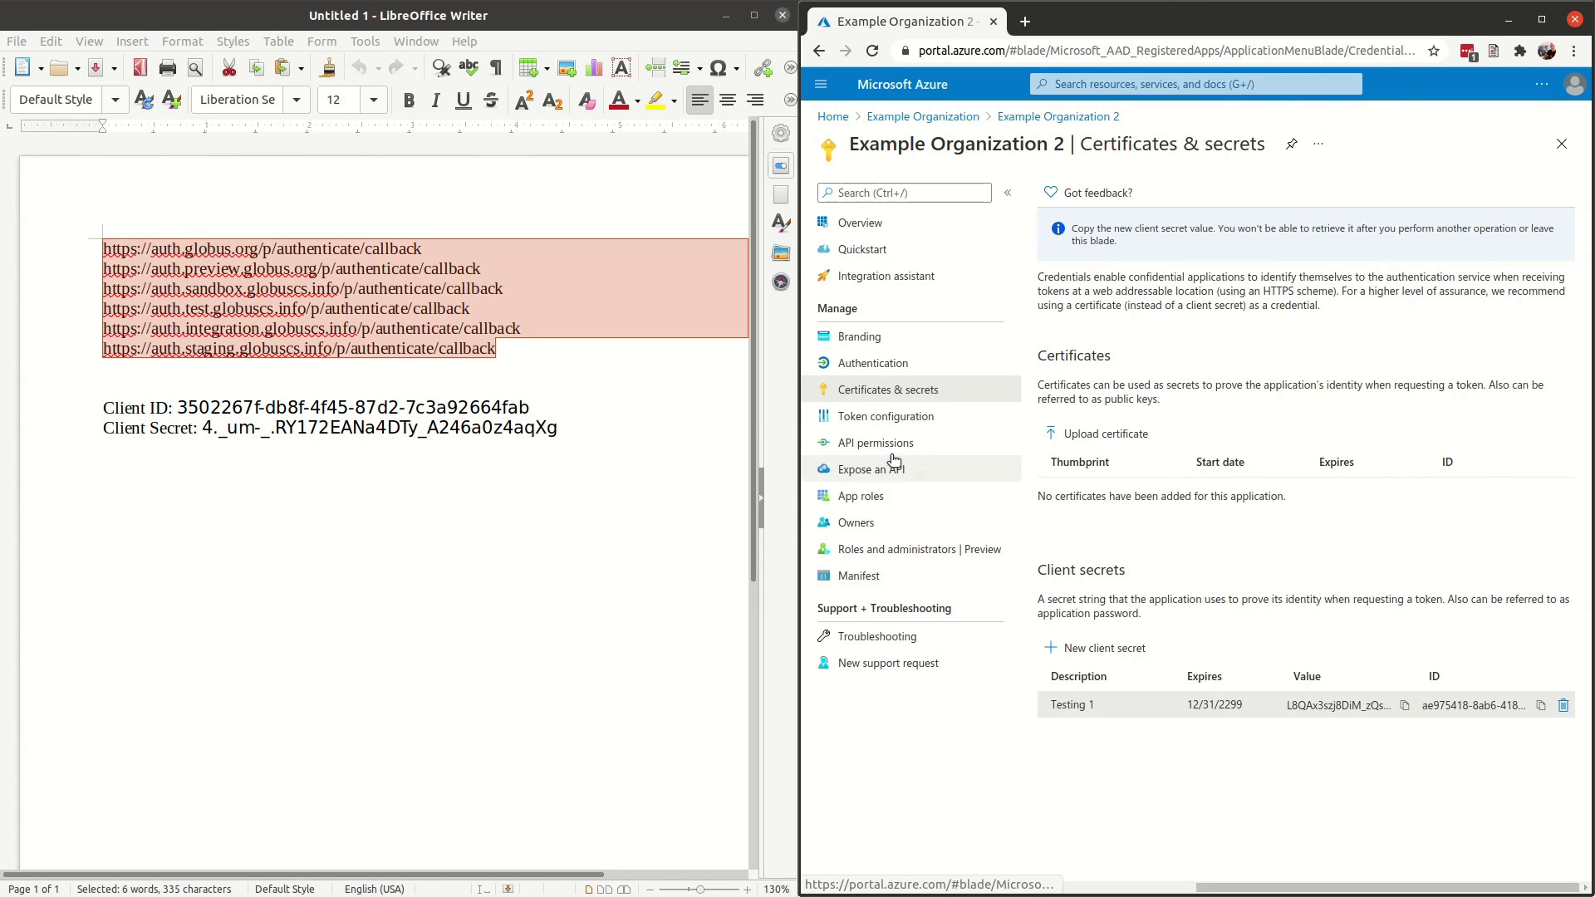
pyautogui.click(890, 370)
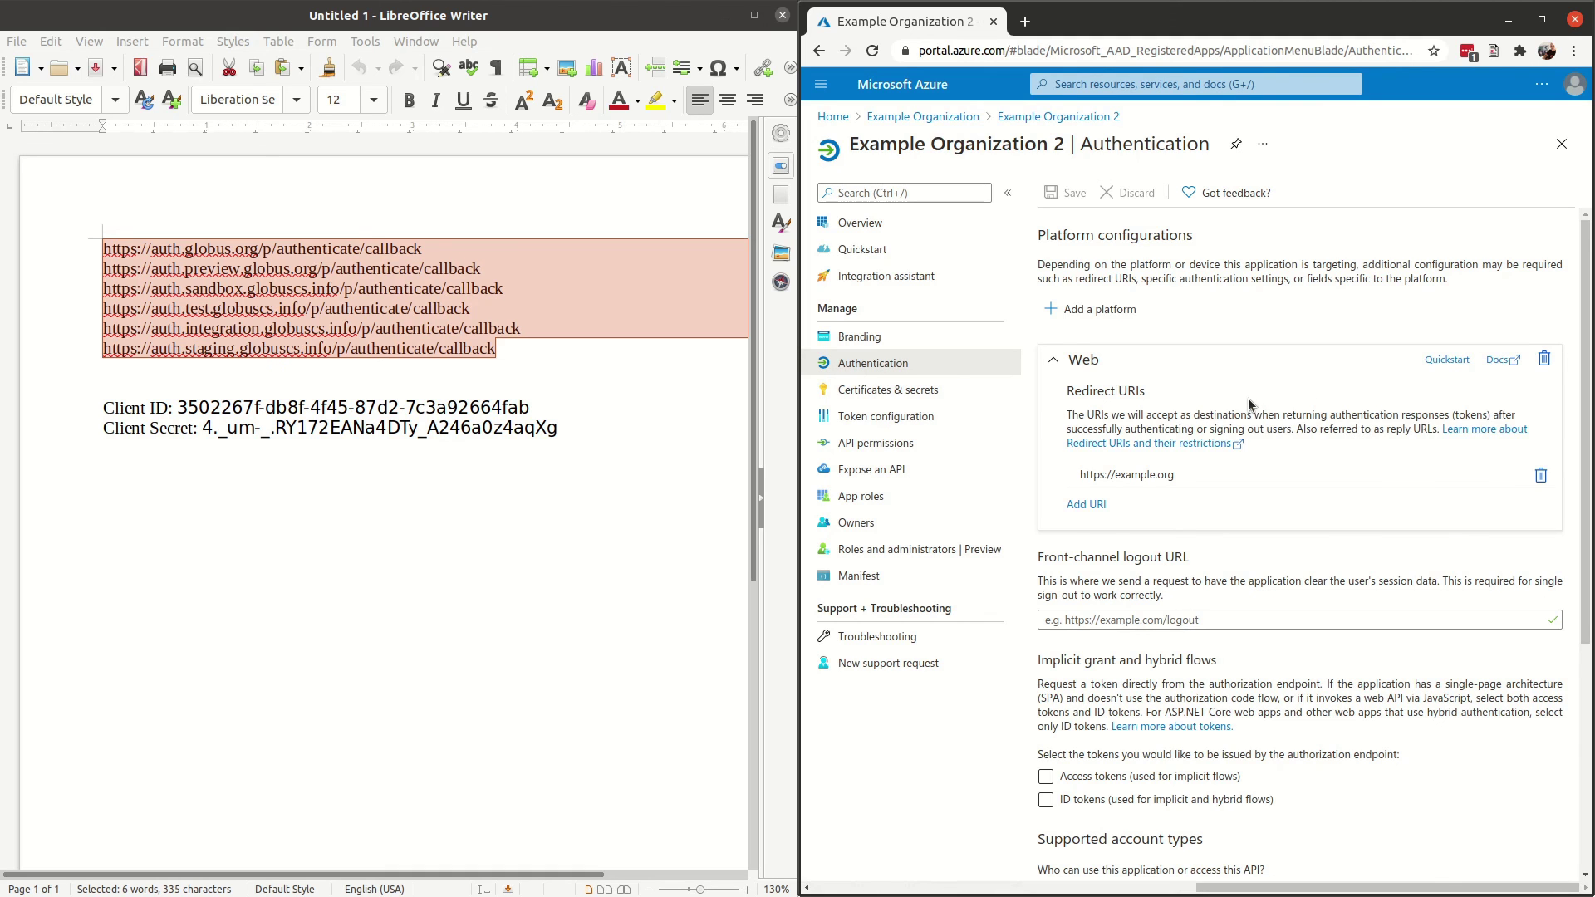
pyautogui.scroll(-2, 1248, 399)
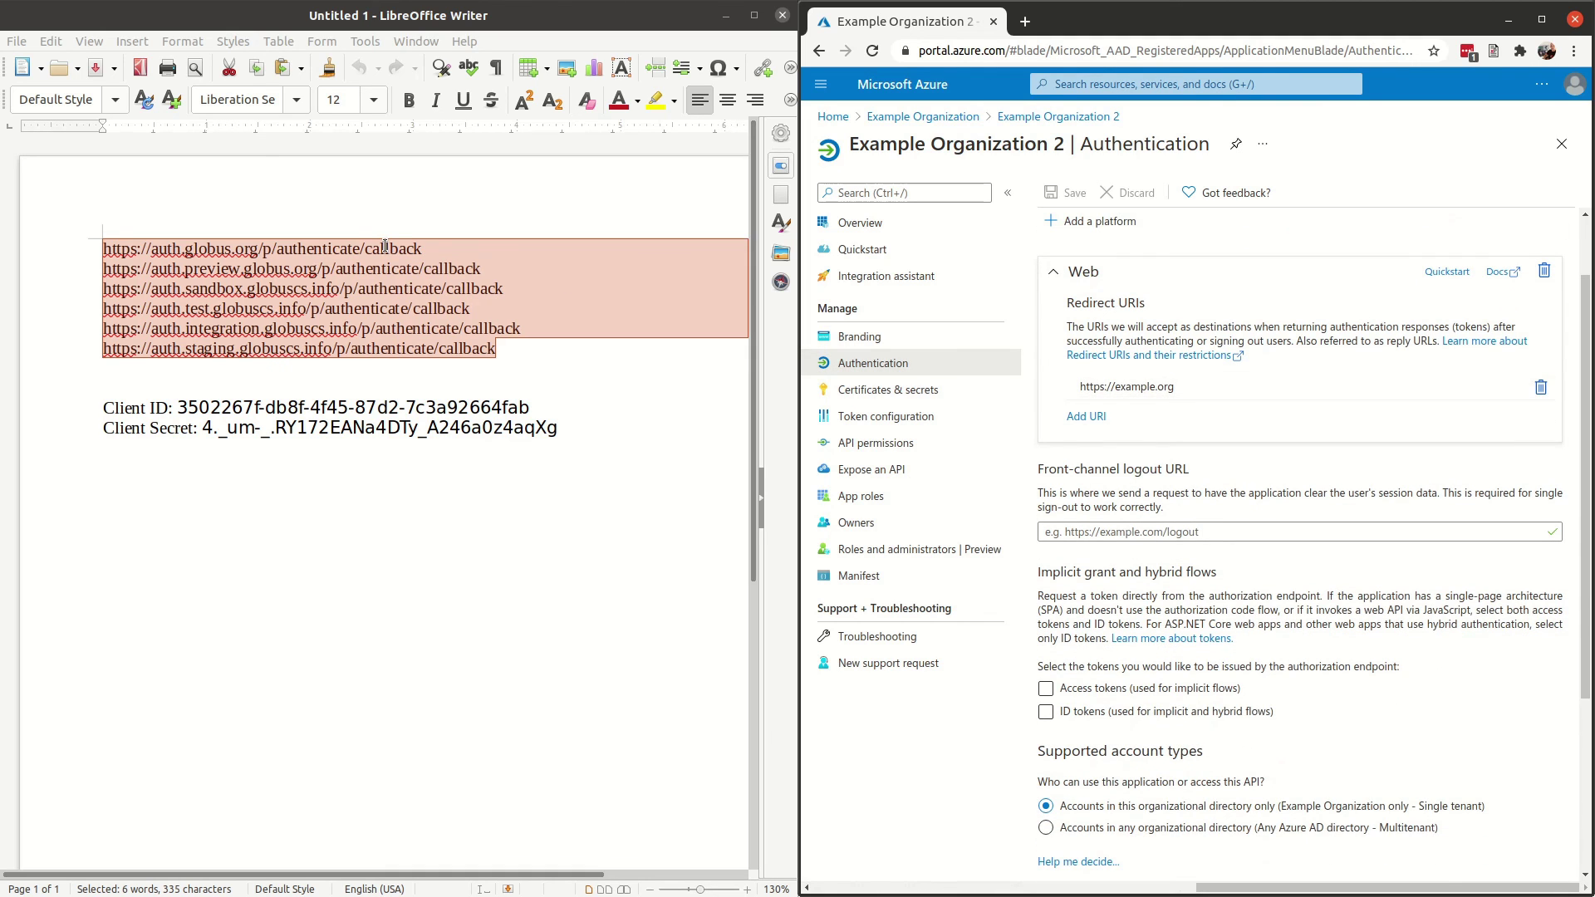
pyautogui.click(385, 246)
pyautogui.moveTo(419, 249); pyautogui.dragTo(97, 244)
pyautogui.hotkey('ctrl', 'c')
pyautogui.click(1187, 387)
pyautogui.hotkey('ctrl', 'a')
pyautogui.hotkey('ctrl', 'v')
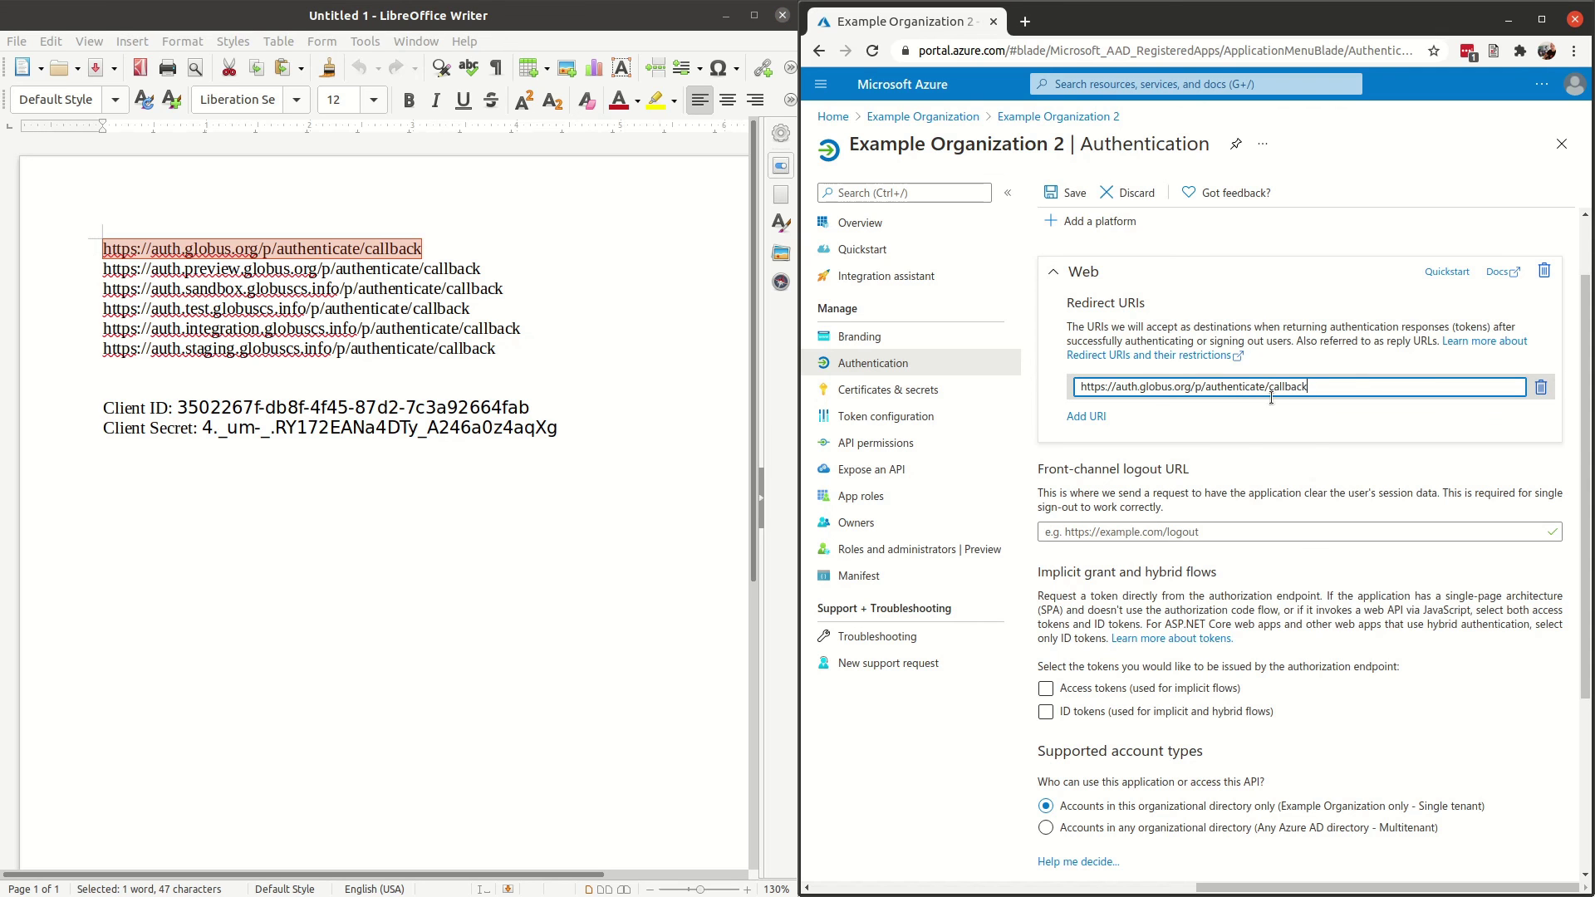
# - Add the preview, sandbox, test, integration and staging callback URLs from the text document as further web redirect URIs and save the authentication settings
pyautogui.click(1079, 418)
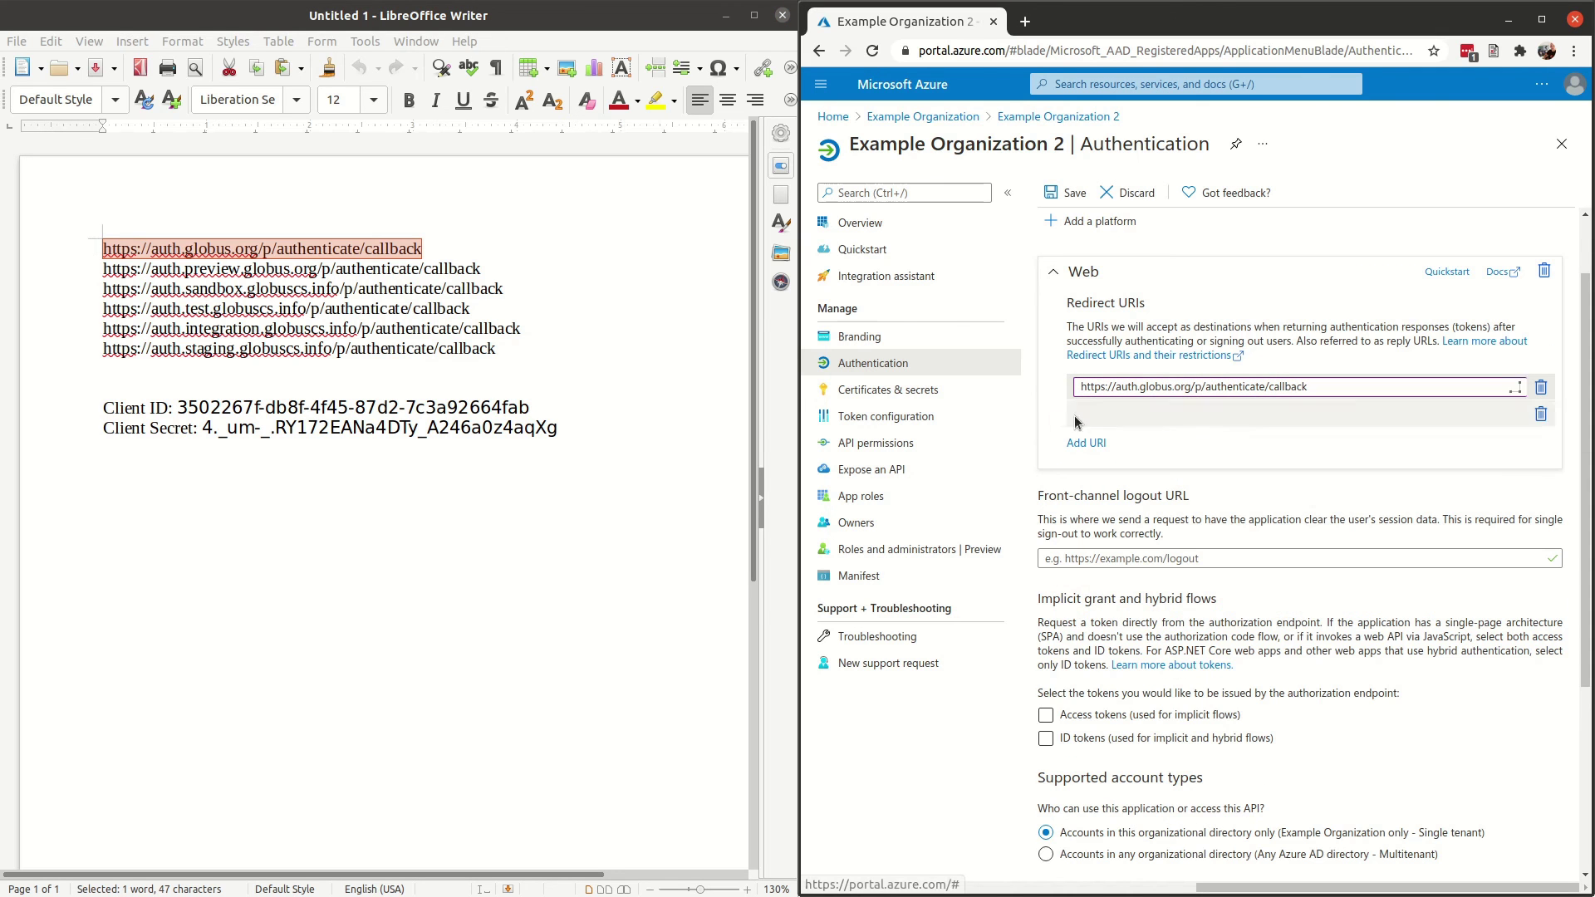
pyautogui.moveTo(484, 269); pyautogui.dragTo(103, 269)
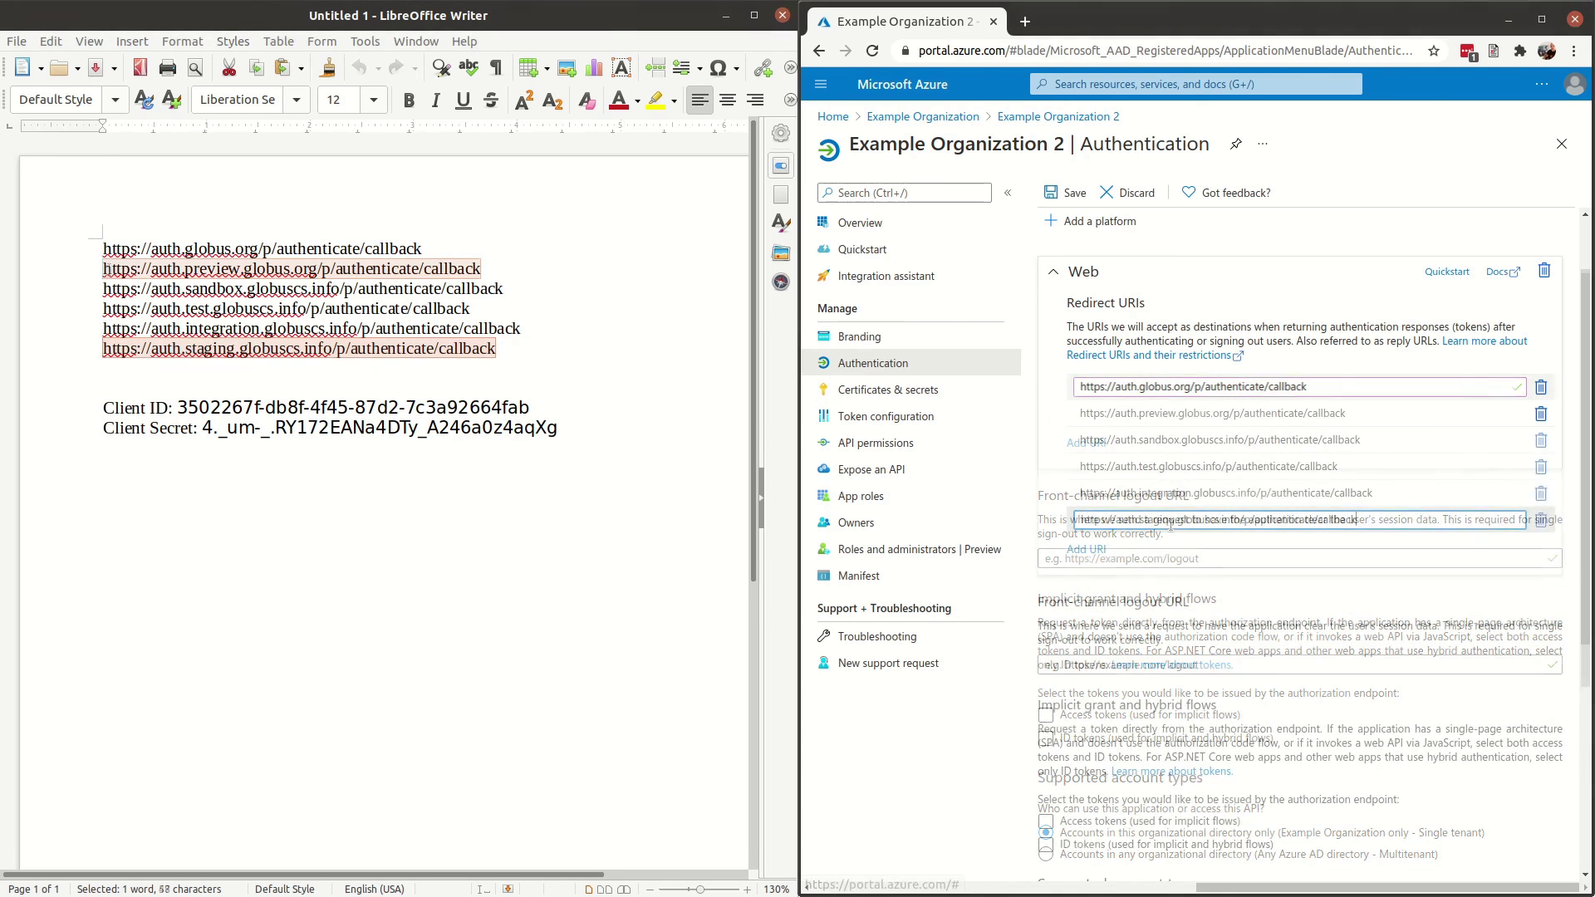
pyautogui.scroll(-5, 1171, 524)
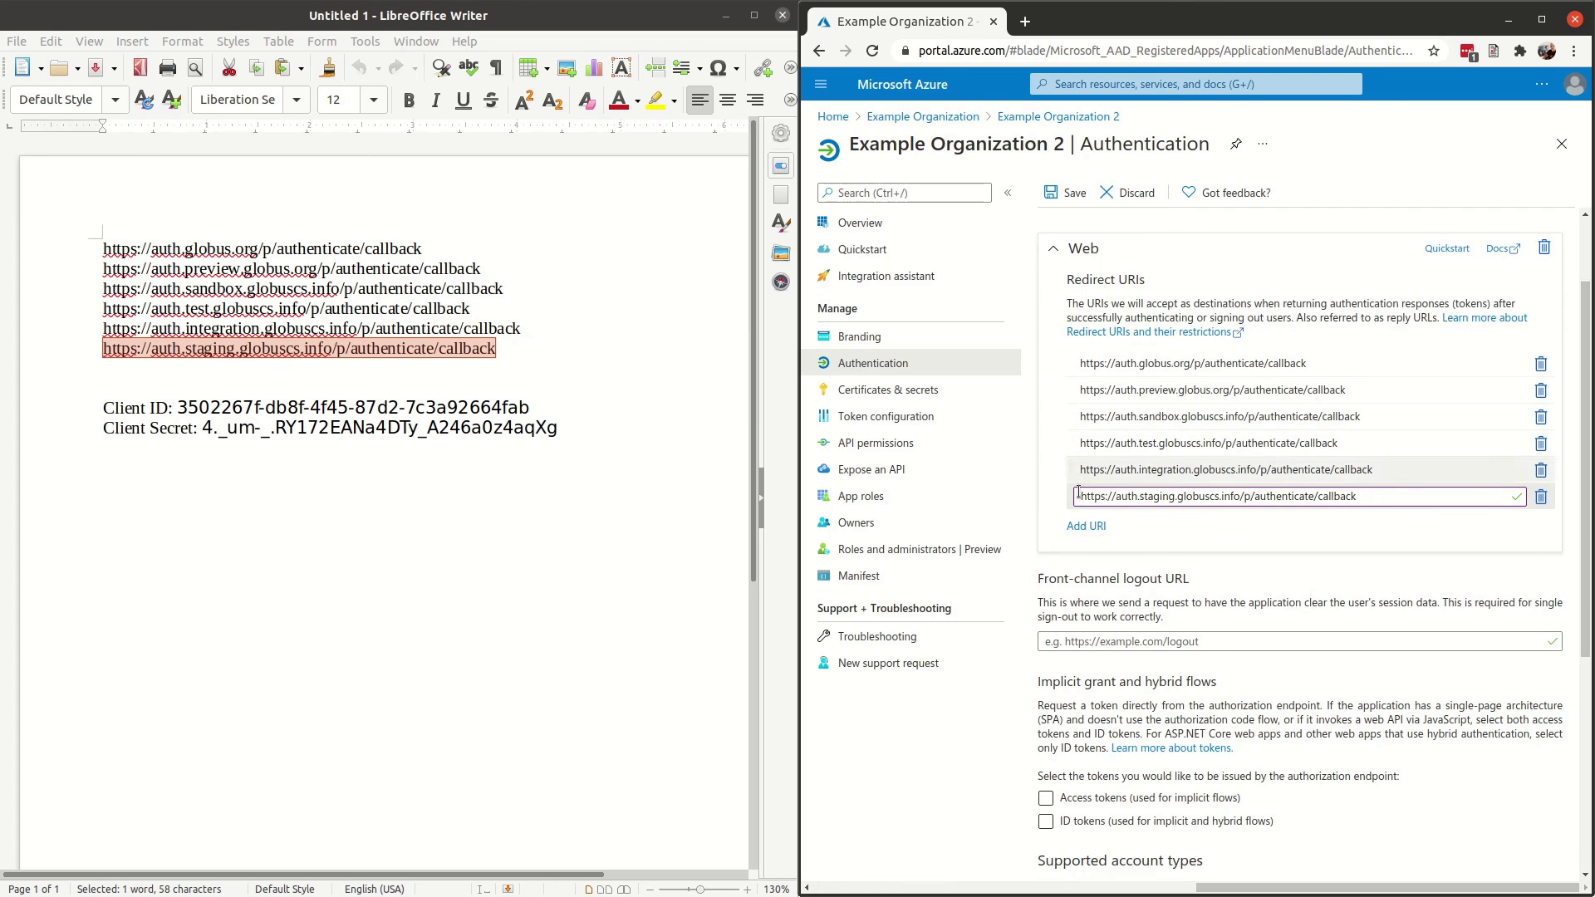
pyautogui.click(1062, 193)
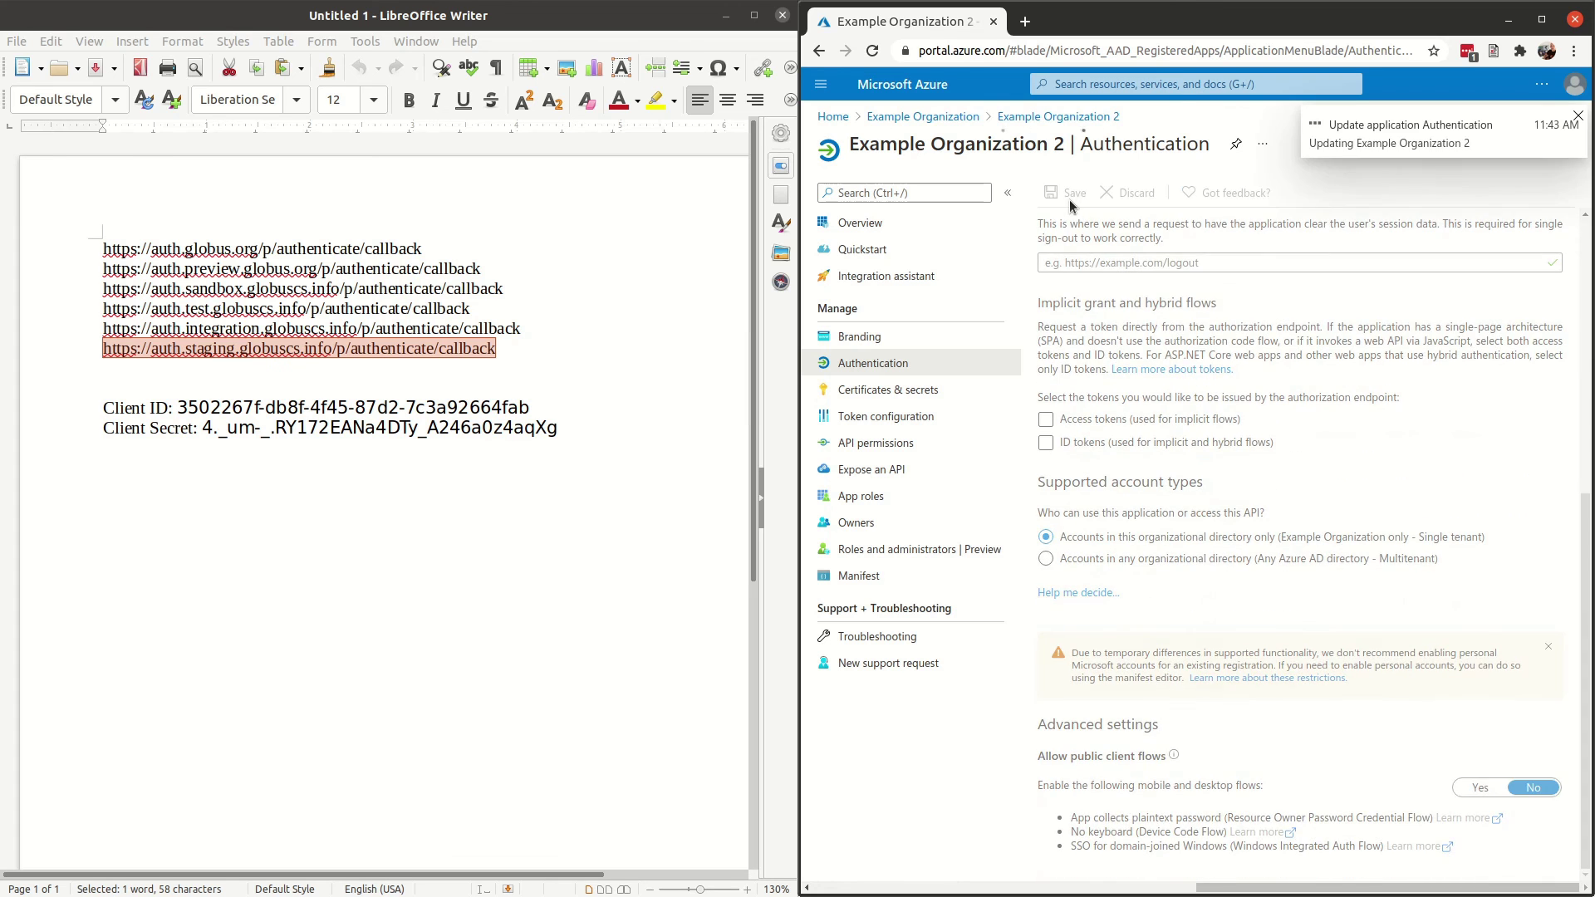